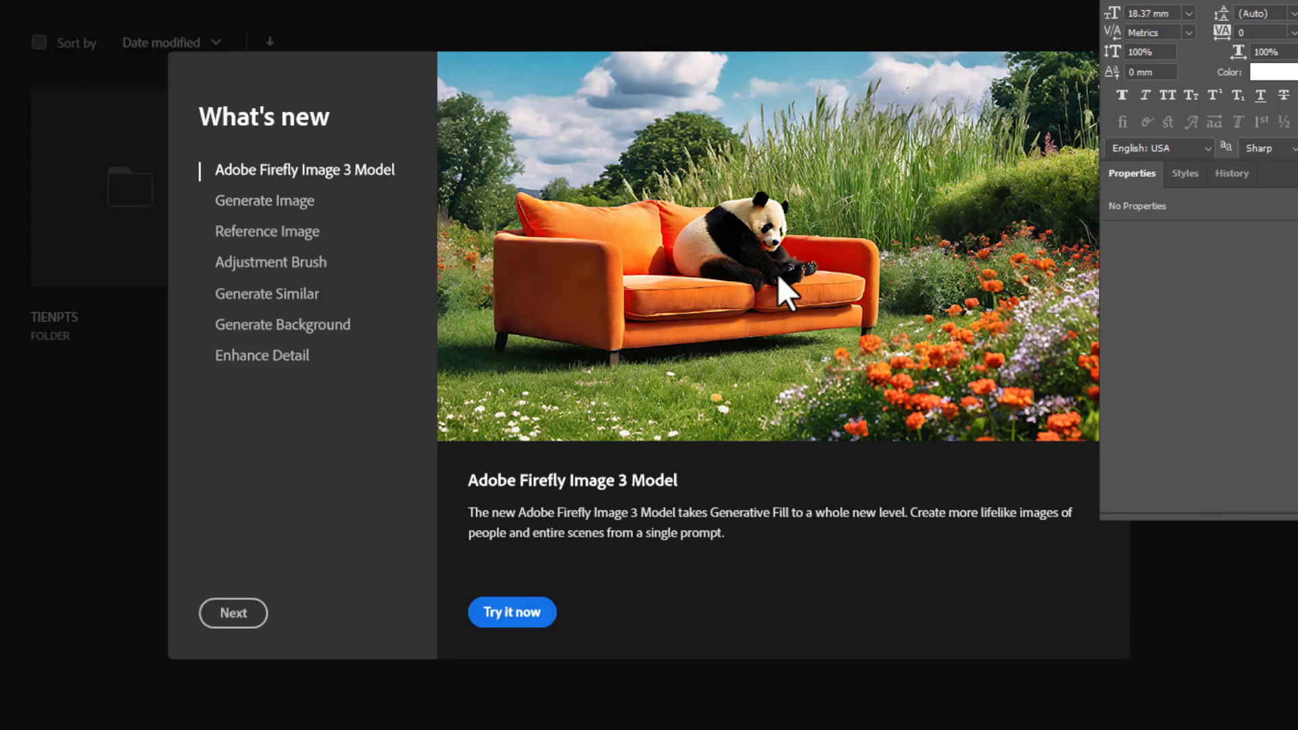
Step through every page of the What's new feature tour and finish it with Done
click(237, 615)
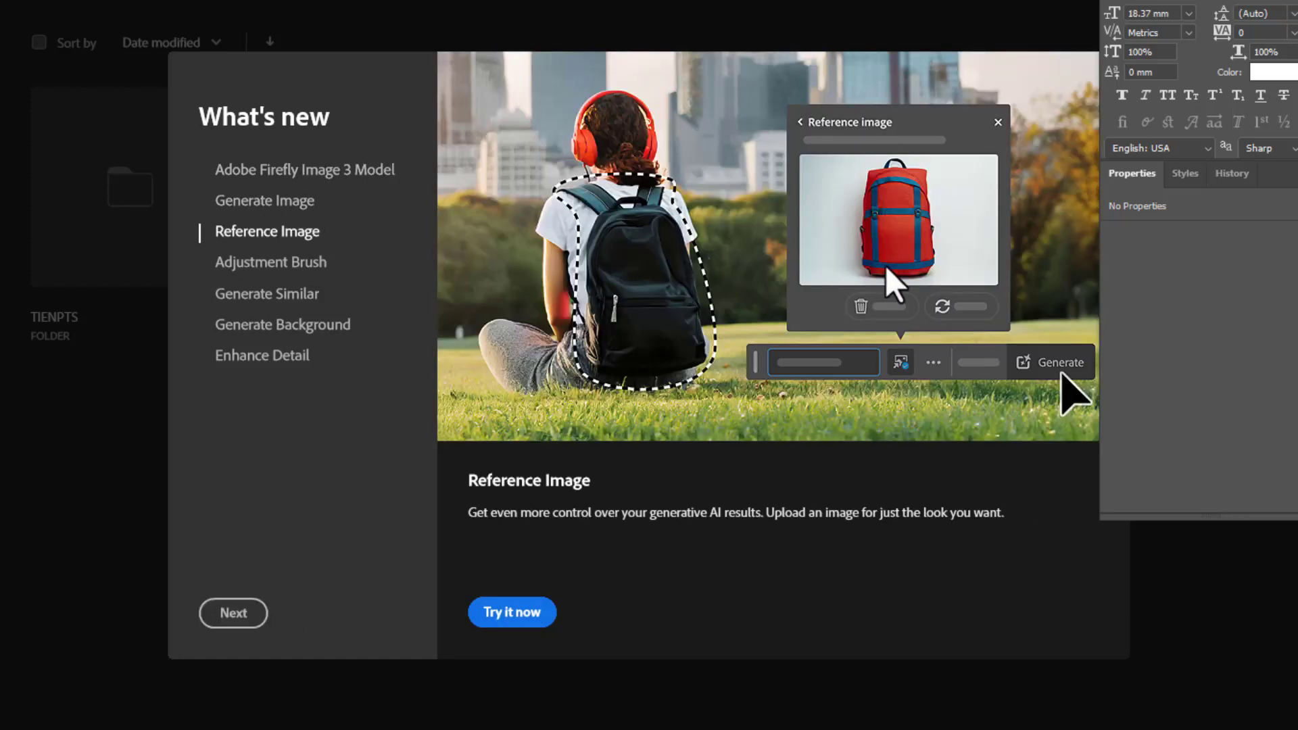
click(245, 616)
click(246, 618)
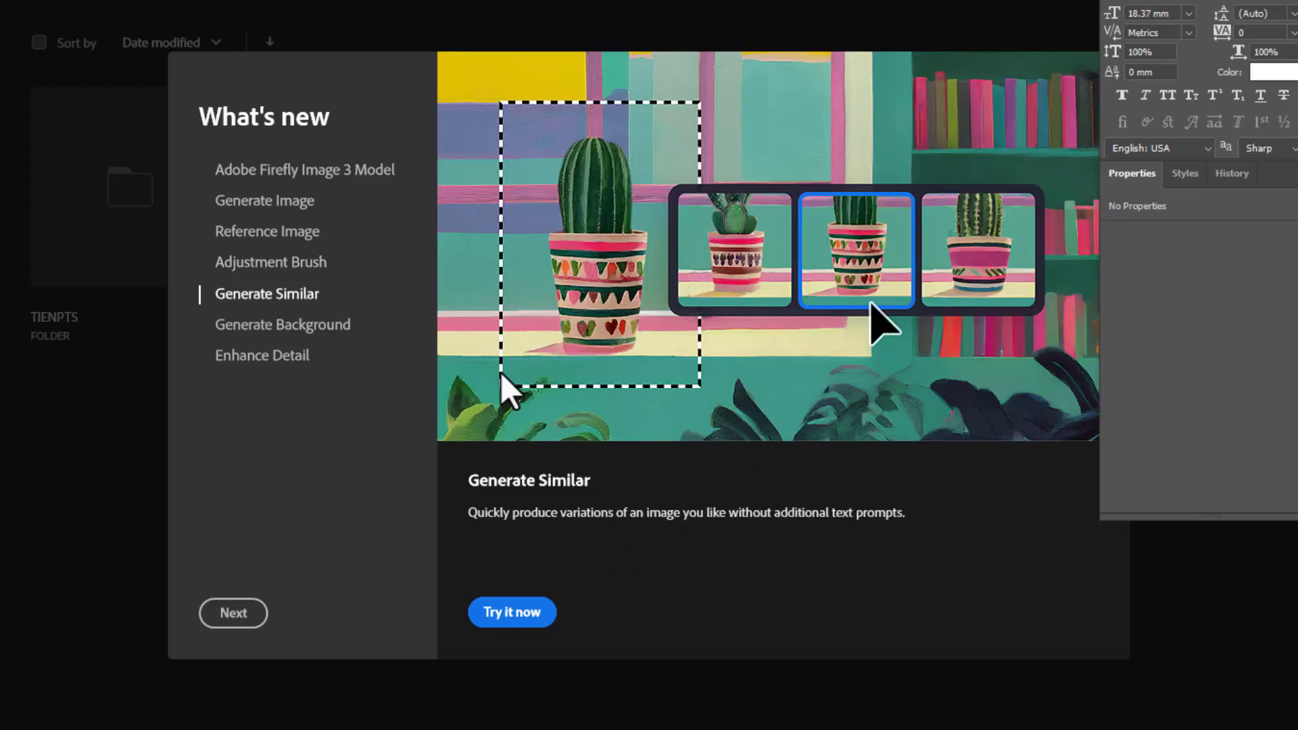
click(246, 617)
click(238, 614)
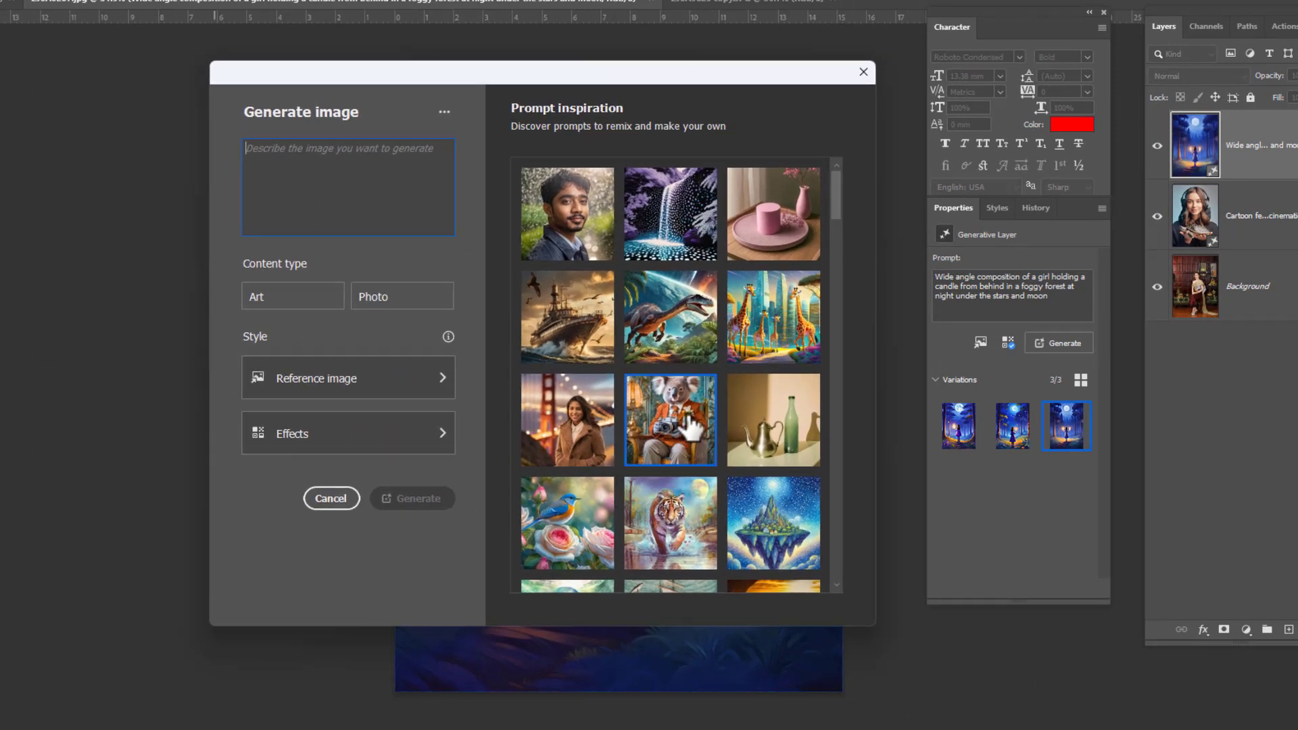
Scroll down through the Prompt inspiration gallery to browse the ideas
scroll(686, 426, down, 2)
scroll(673, 420, down, 2)
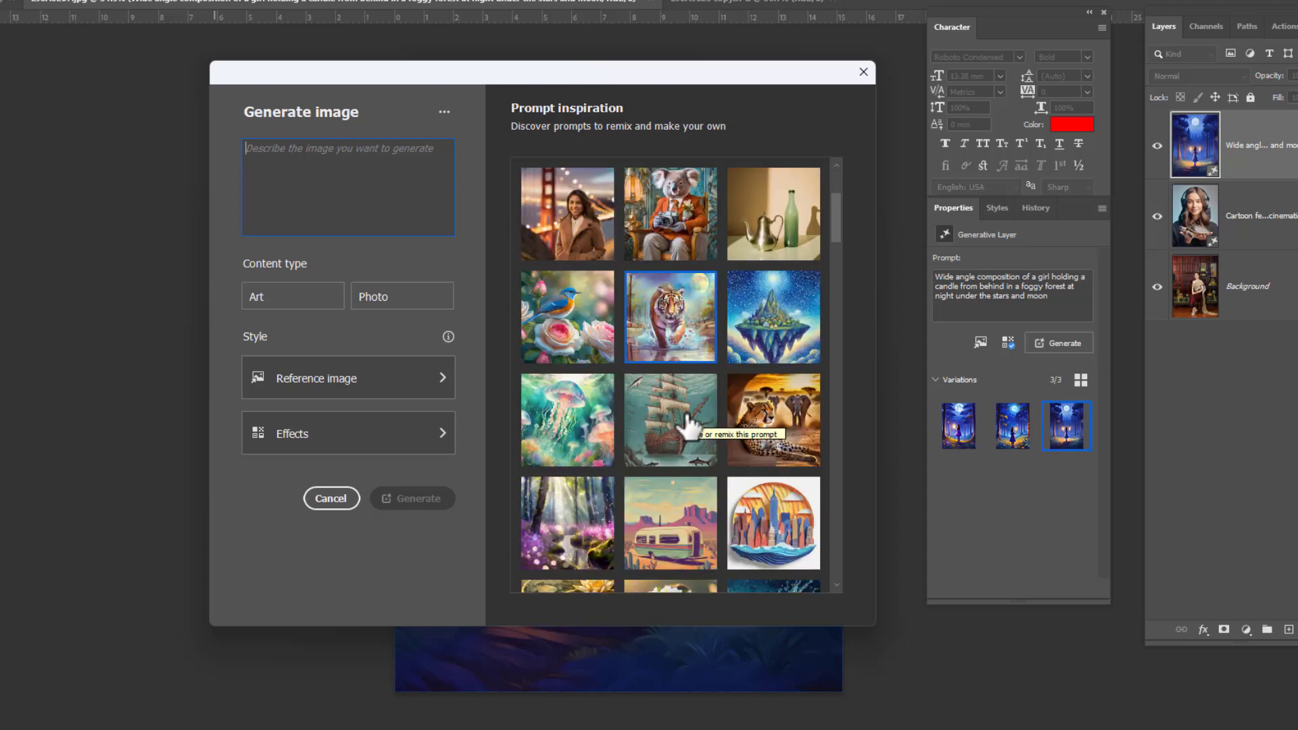
scroll(723, 370, down, 1)
scroll(715, 379, down, 1)
scroll(710, 386, down, 1)
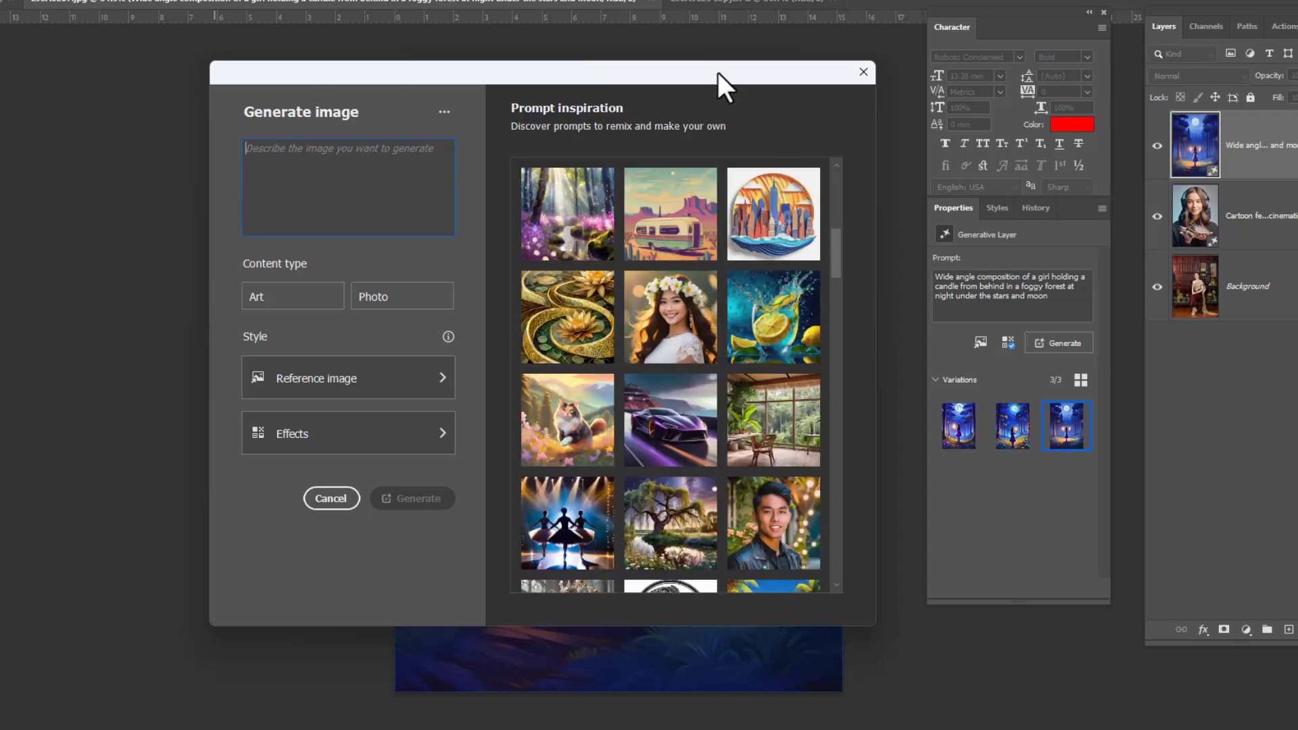
Drag the Generate Image window aside to uncover the candlelit night-forest image
drag(723, 77, 332, 81)
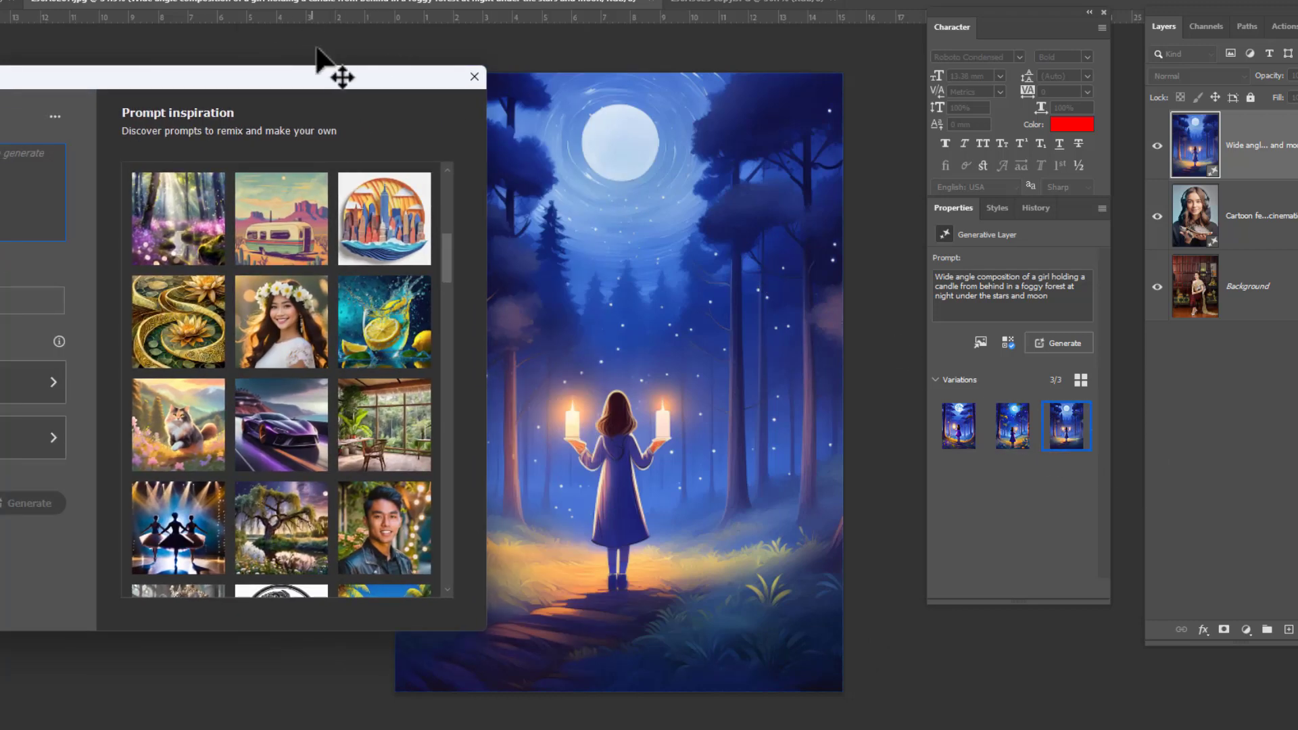
drag(324, 73, 618, 58)
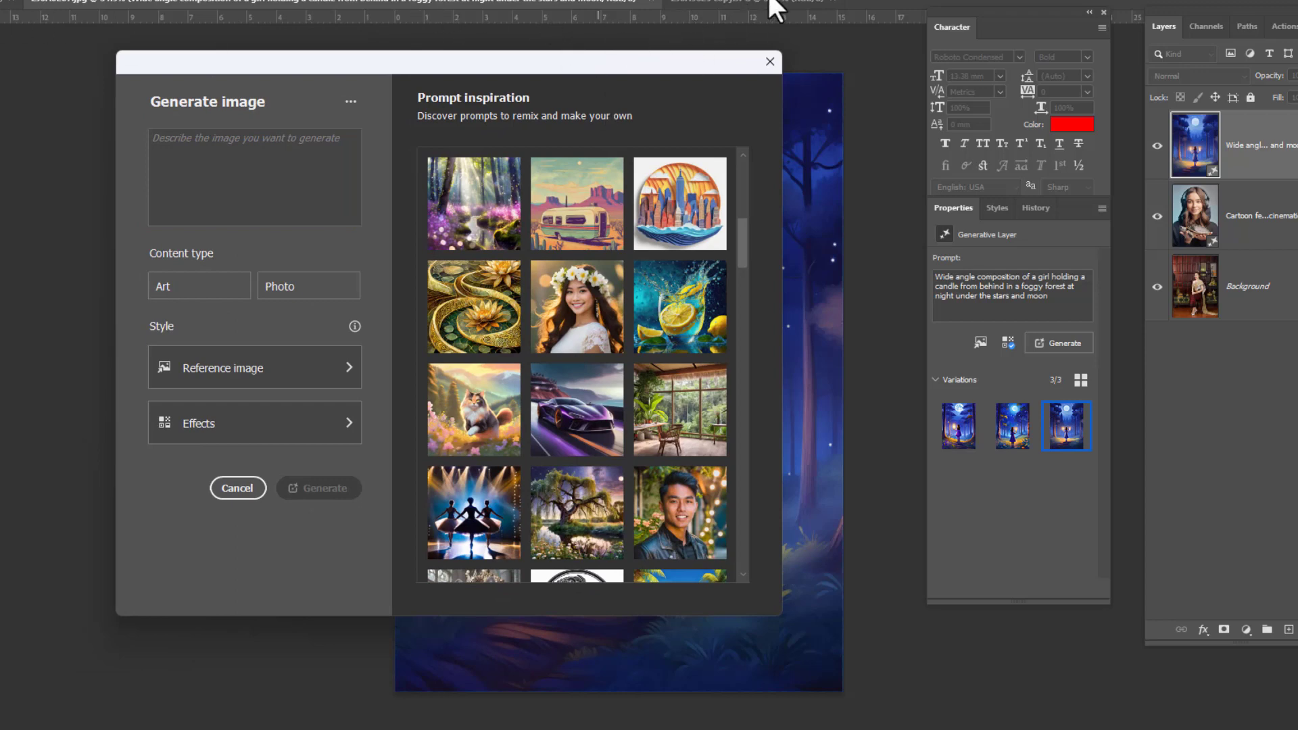
mouse_move(719, 72)
mouse_down()
mouse_move(389, 86)
mouse_move(566, 68)
mouse_up()
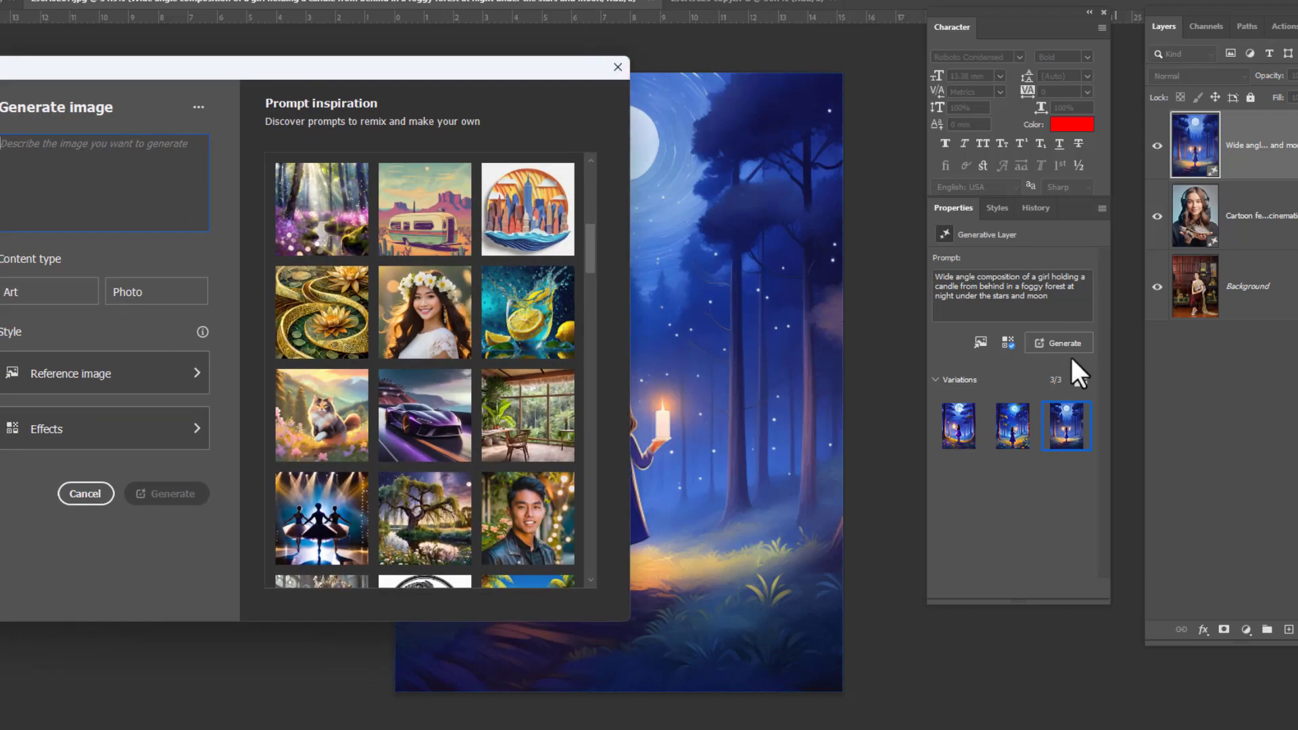
Compare the three generated variations and settle on the first, the girl holding one candle
click(618, 67)
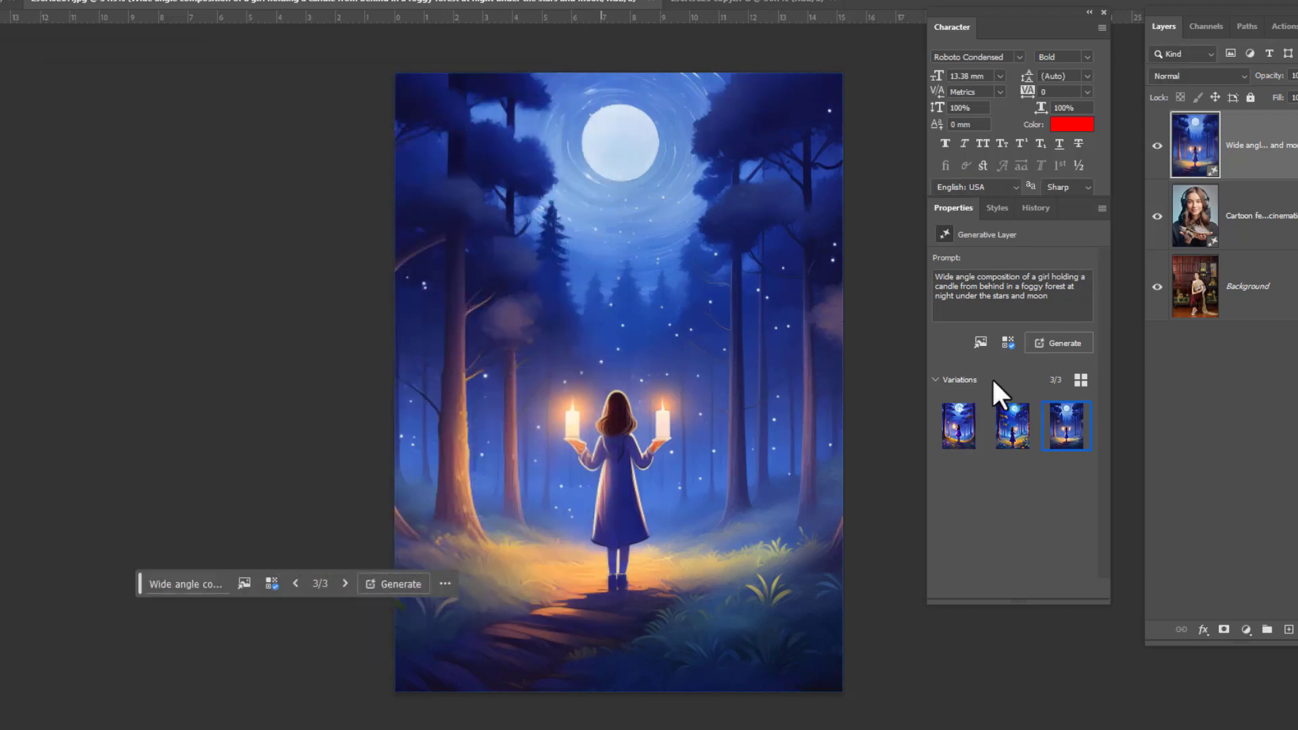
click(959, 426)
click(1021, 432)
click(1067, 432)
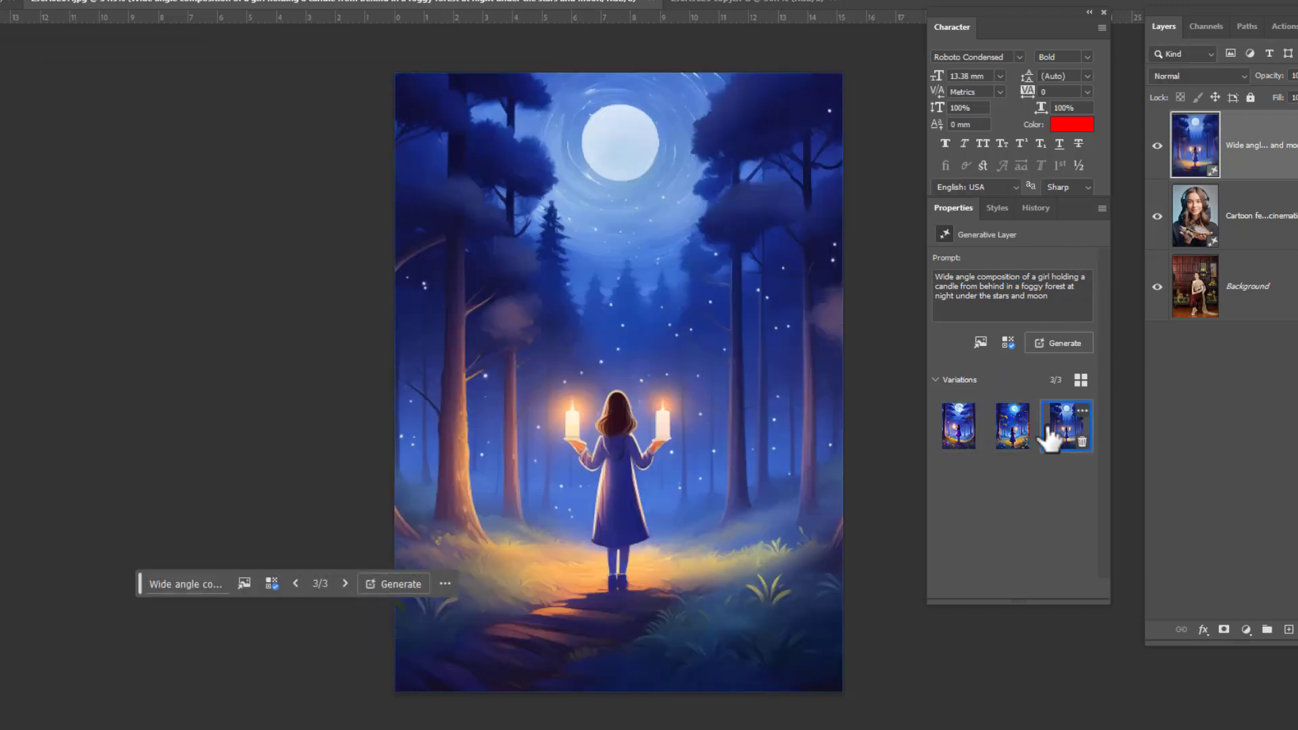
click(956, 430)
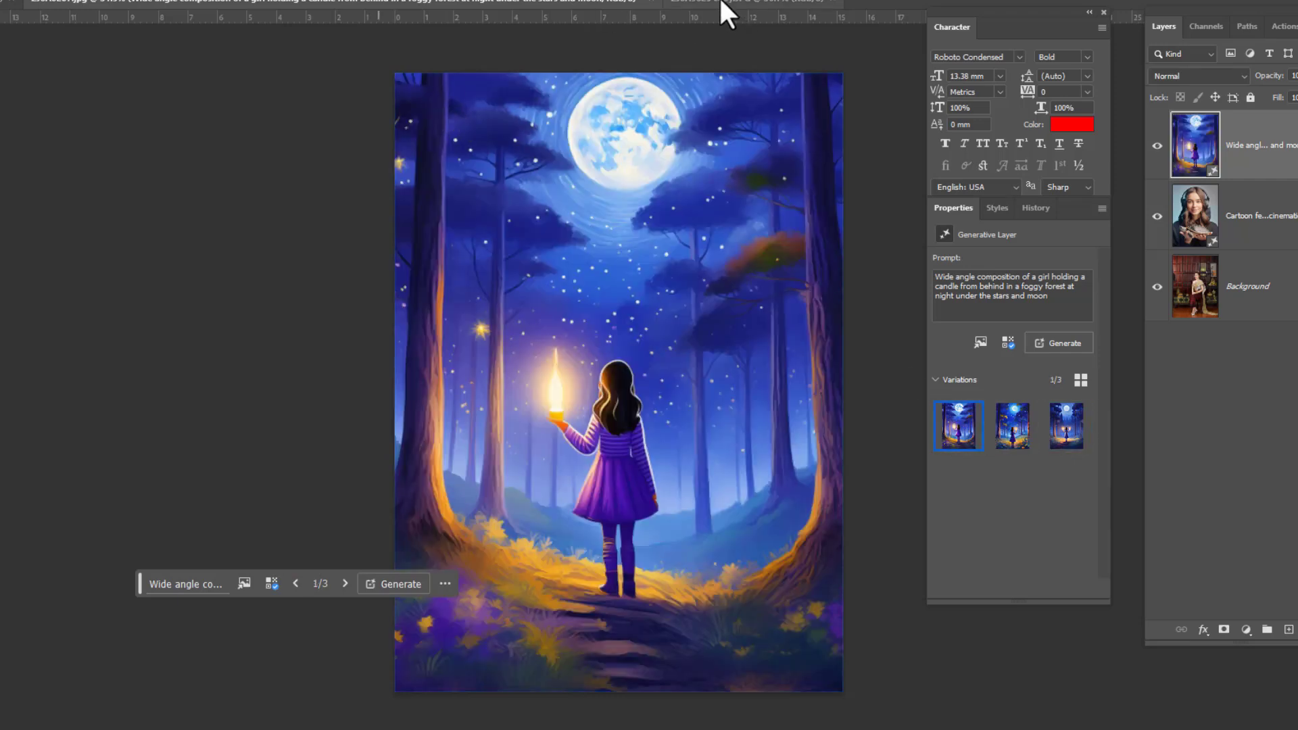
Reopen Generate Image and scroll further through its prompt-inspiration gallery
click(52, 385)
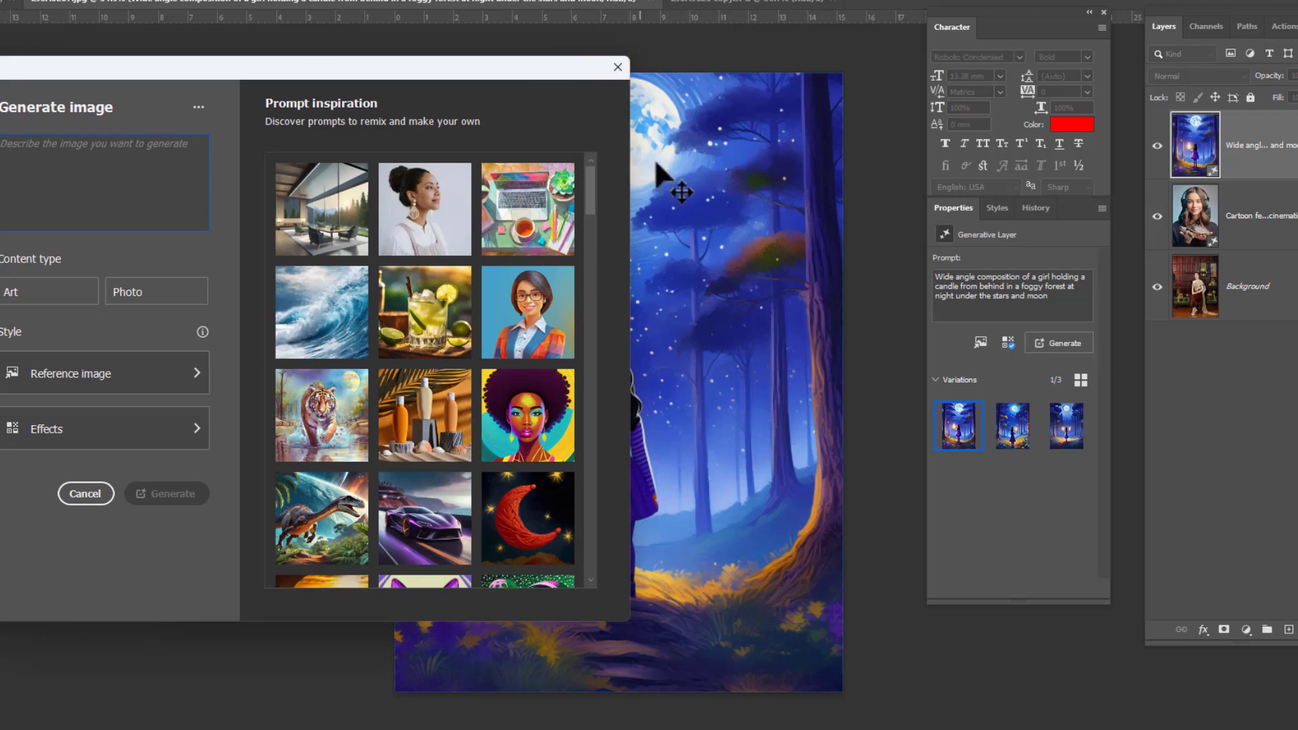
scroll(504, 281, down, 1)
scroll(501, 281, down, 2)
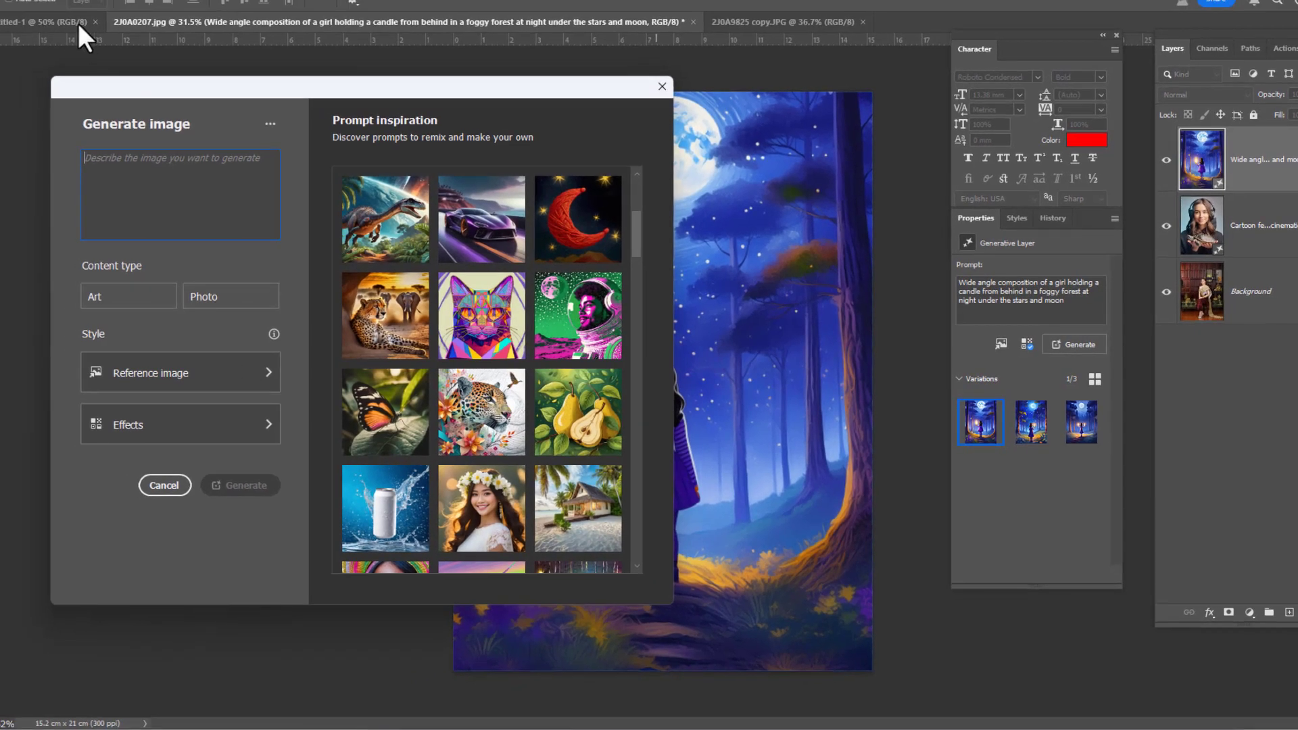
Switch to the 2J0A9825 copy.JPG photo, zoom out, and browse the inspiration gallery
click(753, 23)
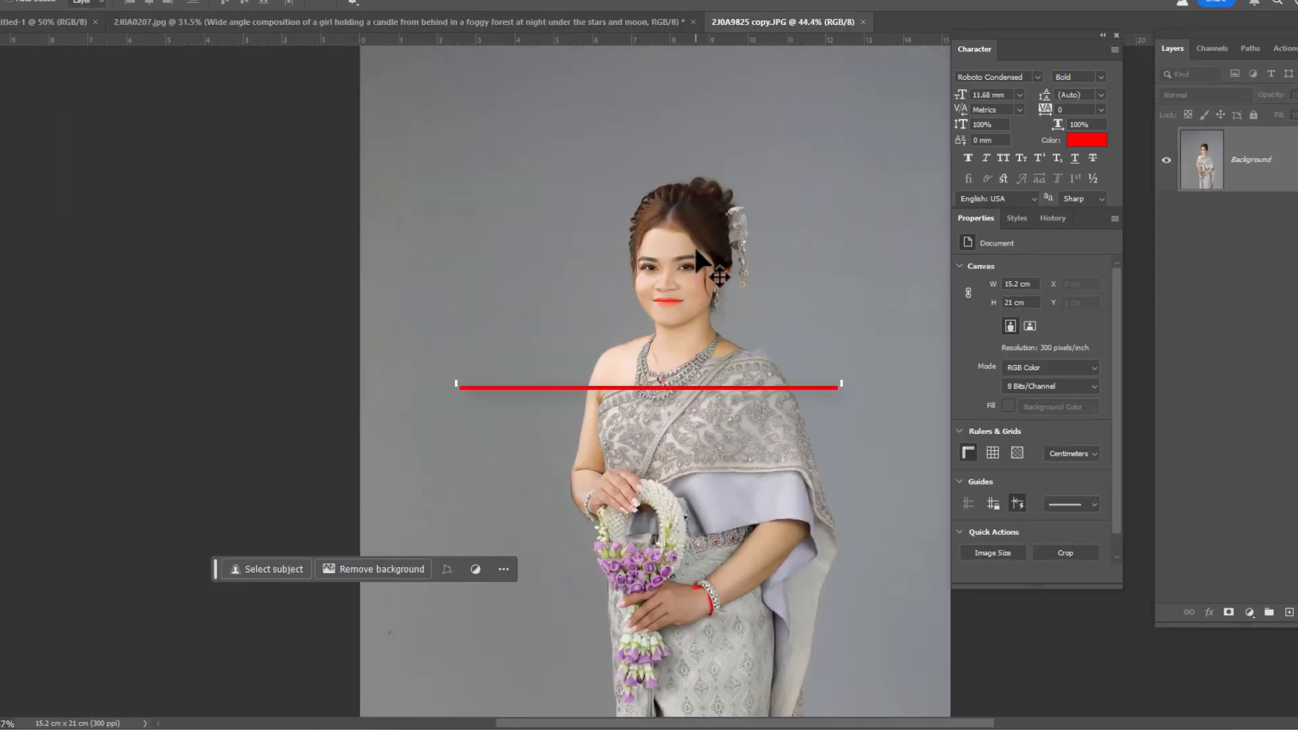
key(ctrl+minus)
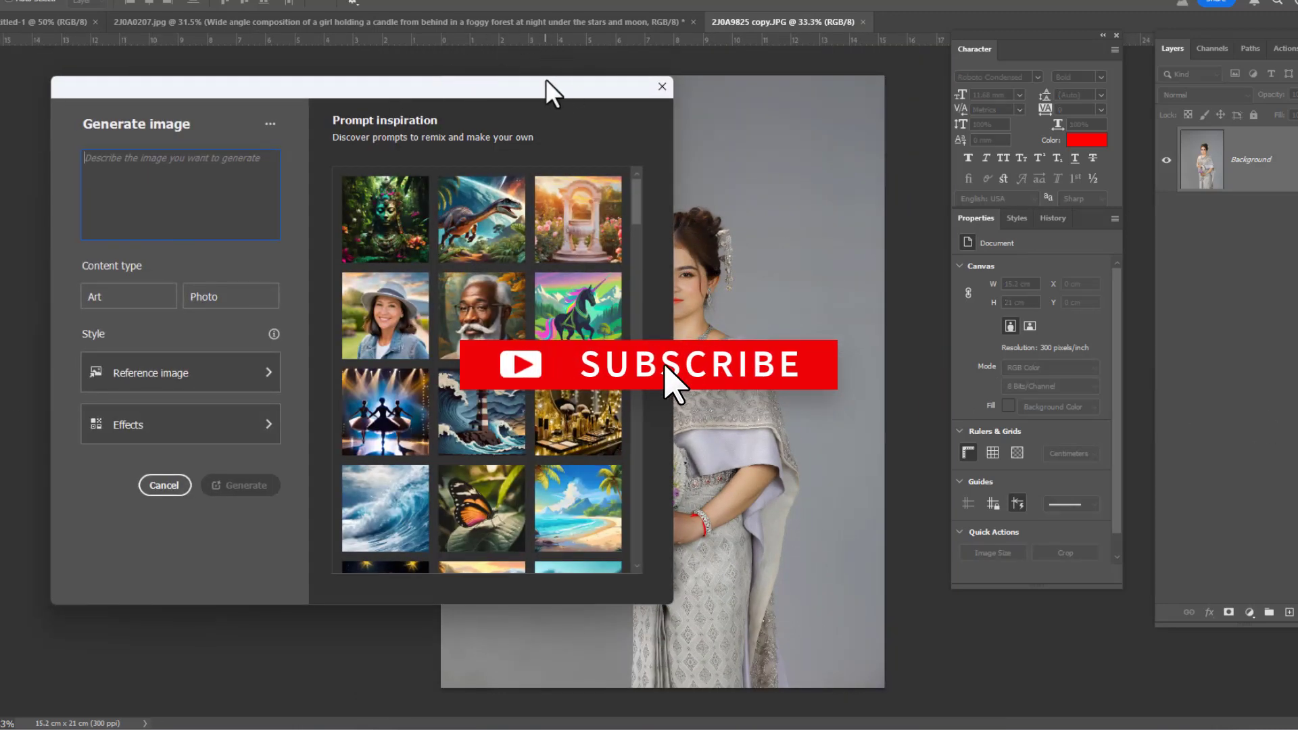
drag(546, 81, 717, 91)
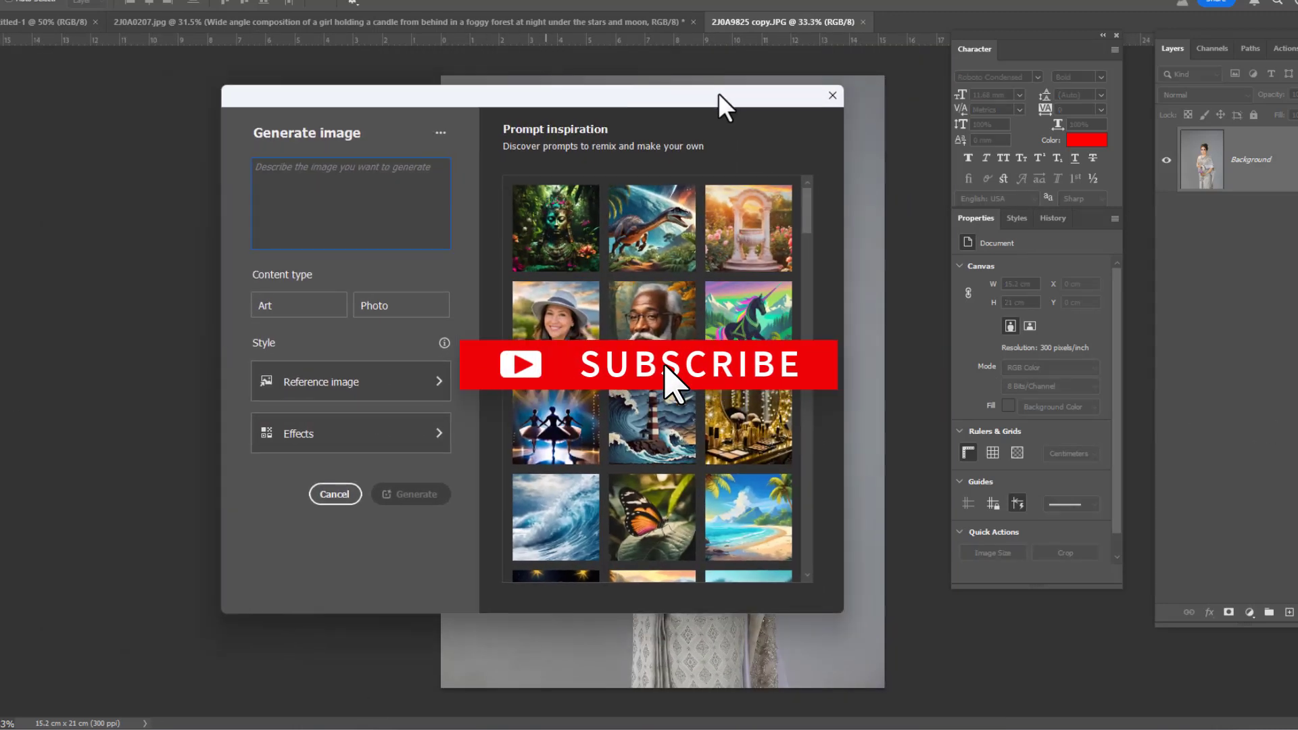
scroll(744, 271, down, 3)
scroll(815, 249, down, 1)
drag(806, 242, 819, 534)
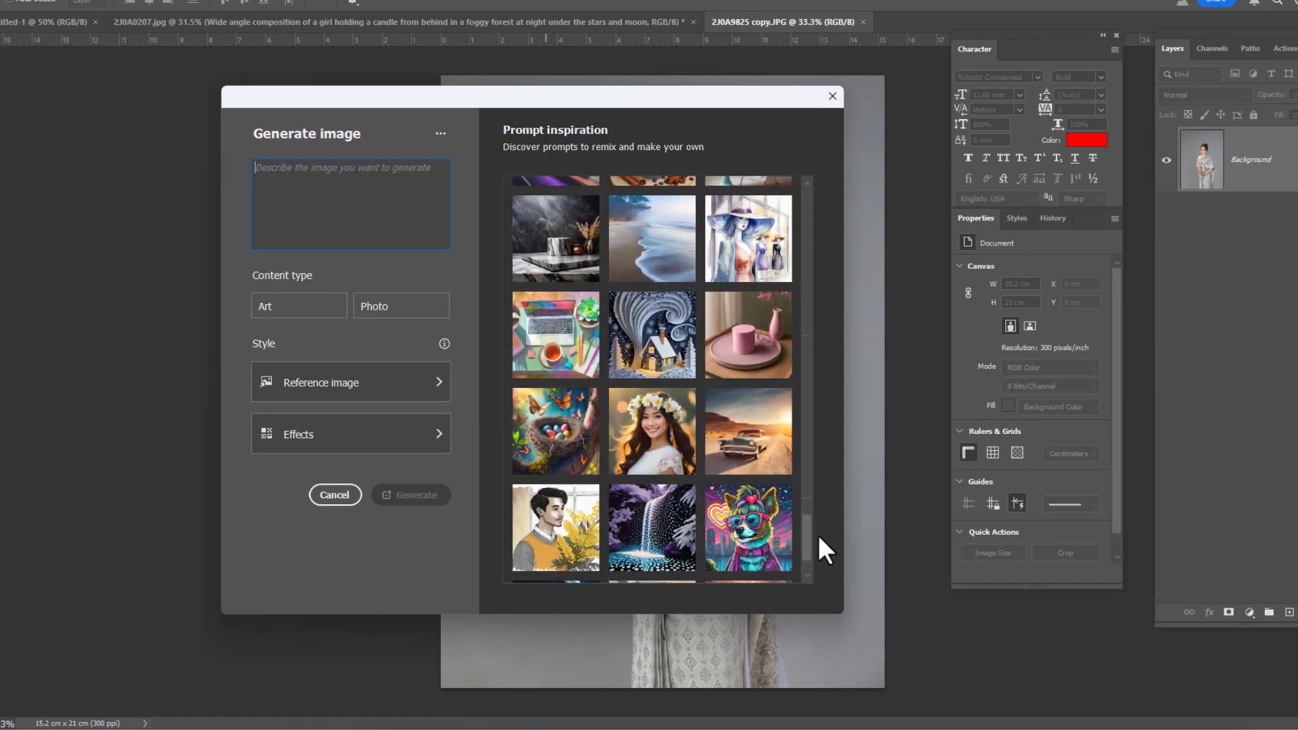
Load the flower-crown young woman prompt, keeping Photo as the content type
click(647, 441)
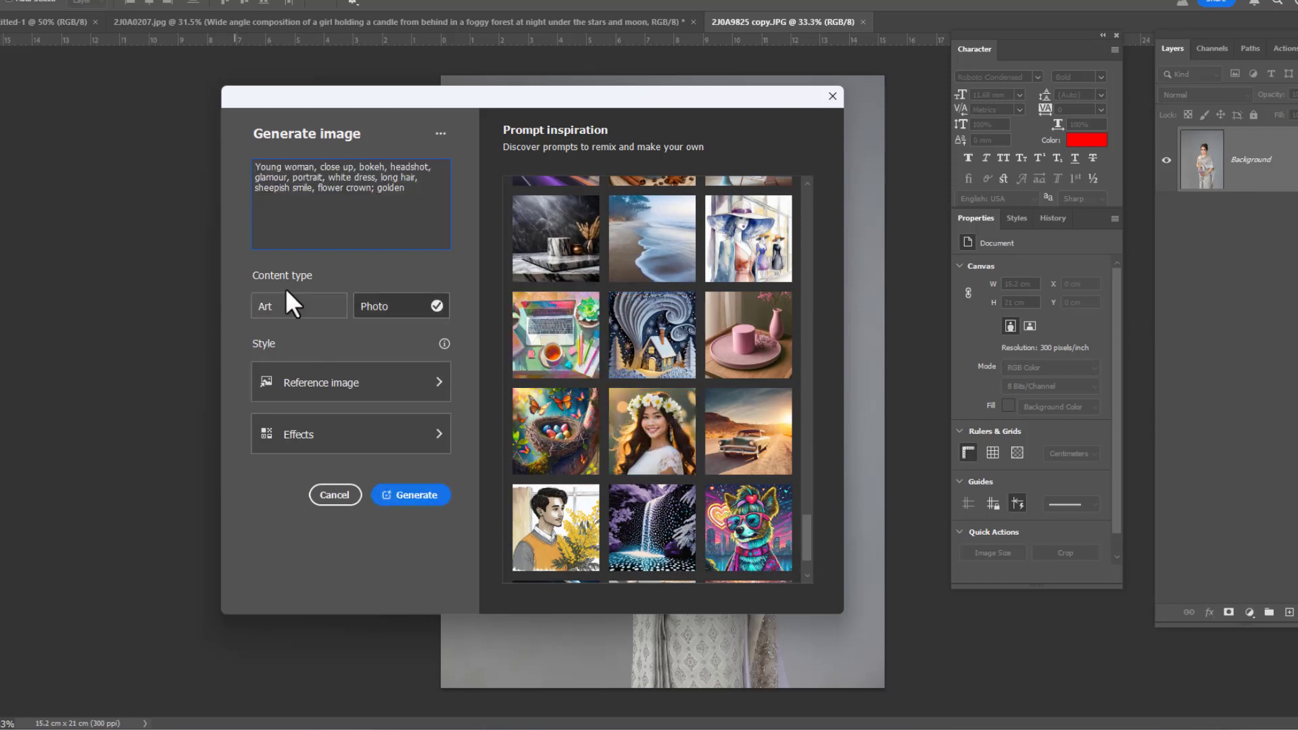
click(277, 304)
click(409, 304)
drag(427, 196, 242, 160)
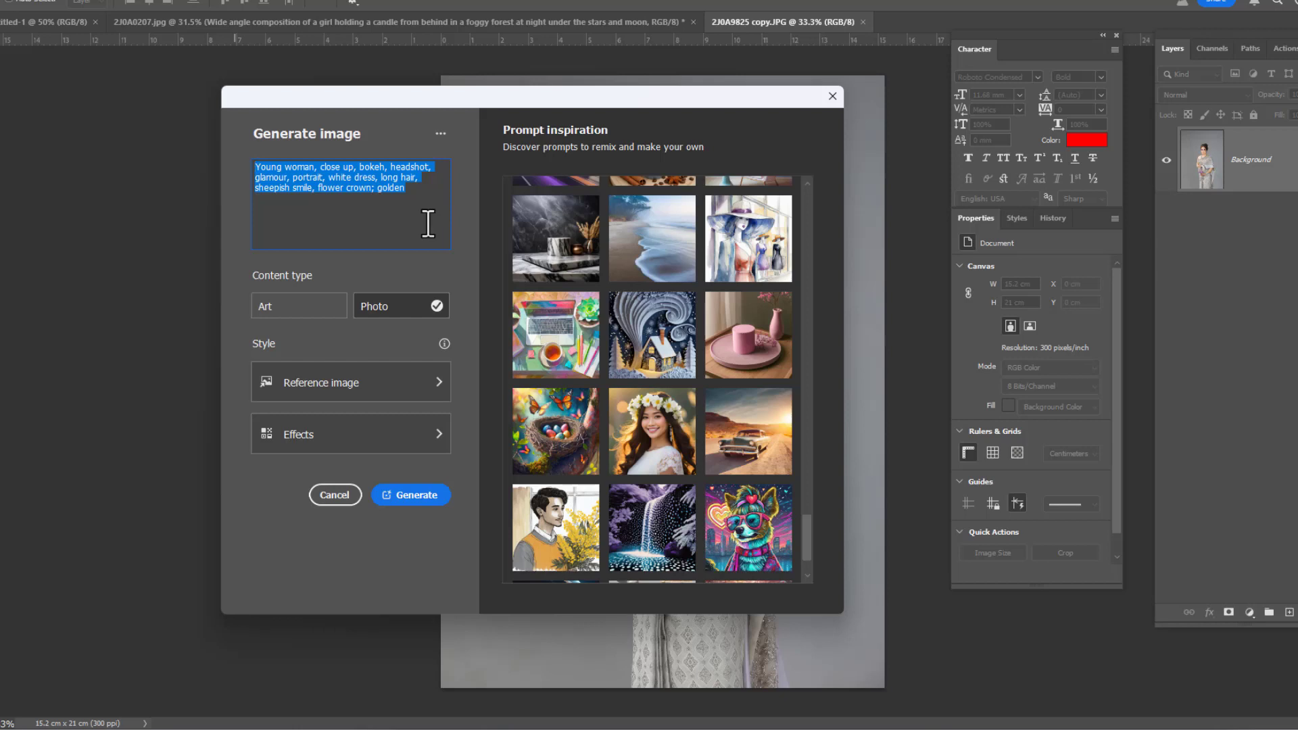
click(422, 194)
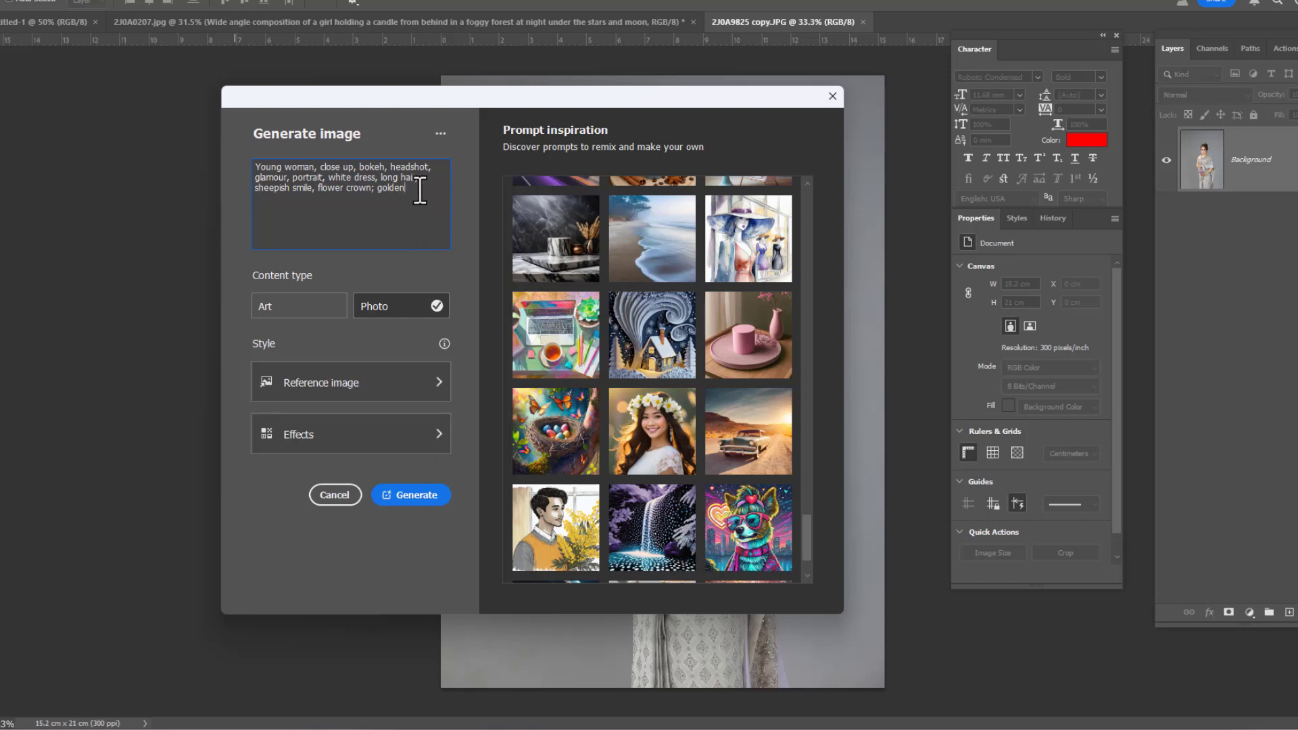
Browse the Popular, Movements and Techniques style effects, leaving 'No effects added'
click(396, 437)
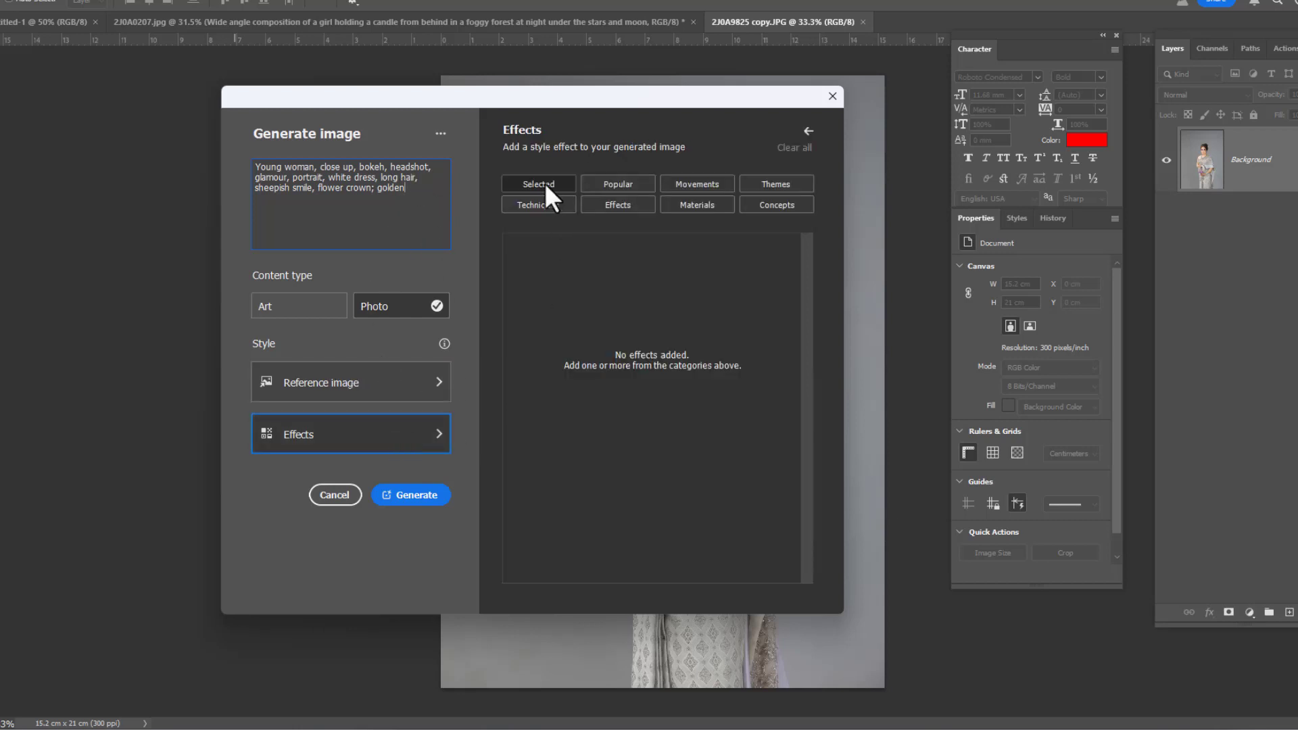
click(631, 182)
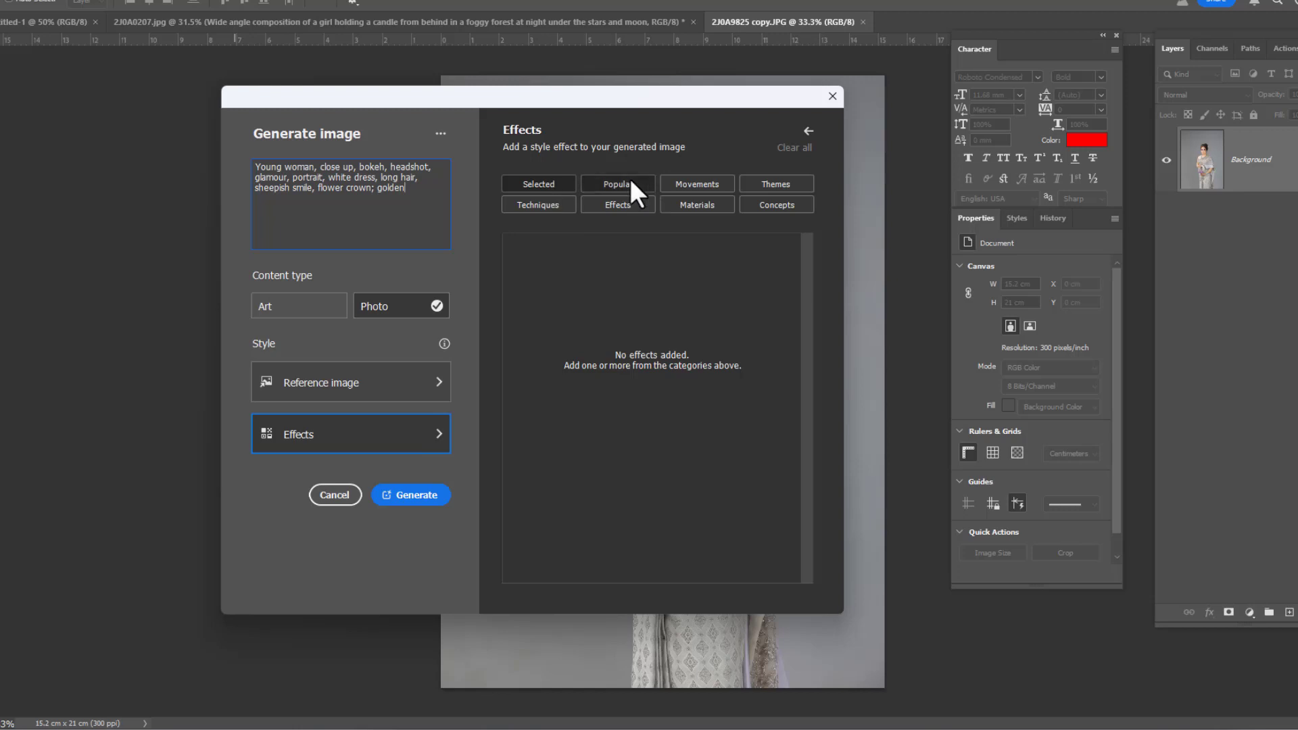
click(695, 183)
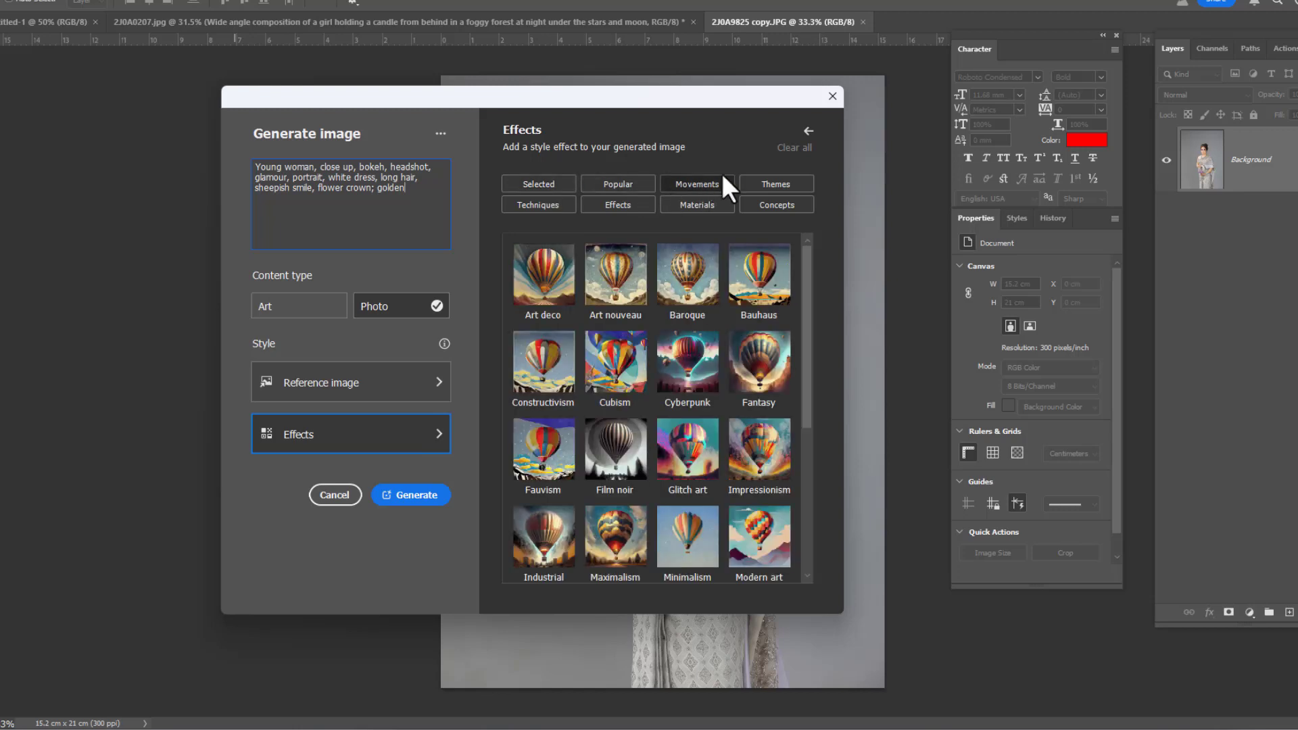
click(541, 184)
click(644, 184)
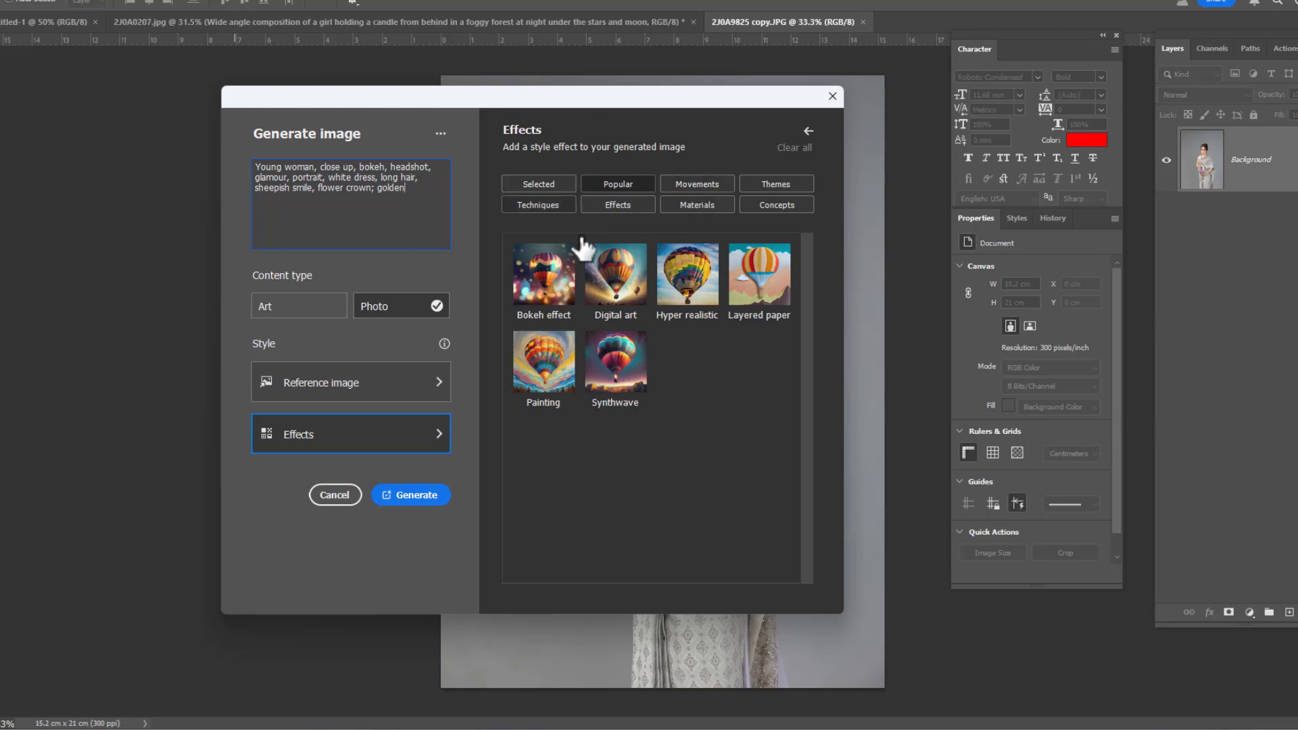
click(551, 205)
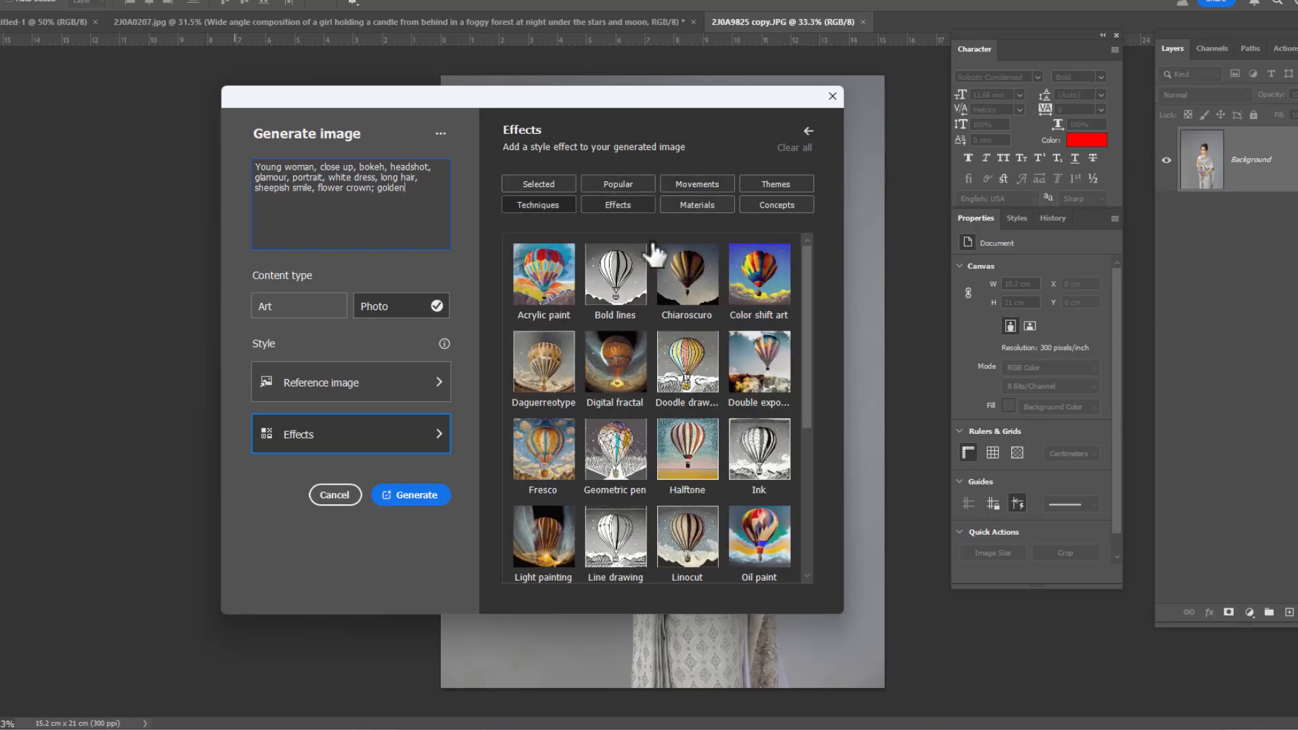
scroll(578, 436, down, 1)
scroll(578, 436, down, 2)
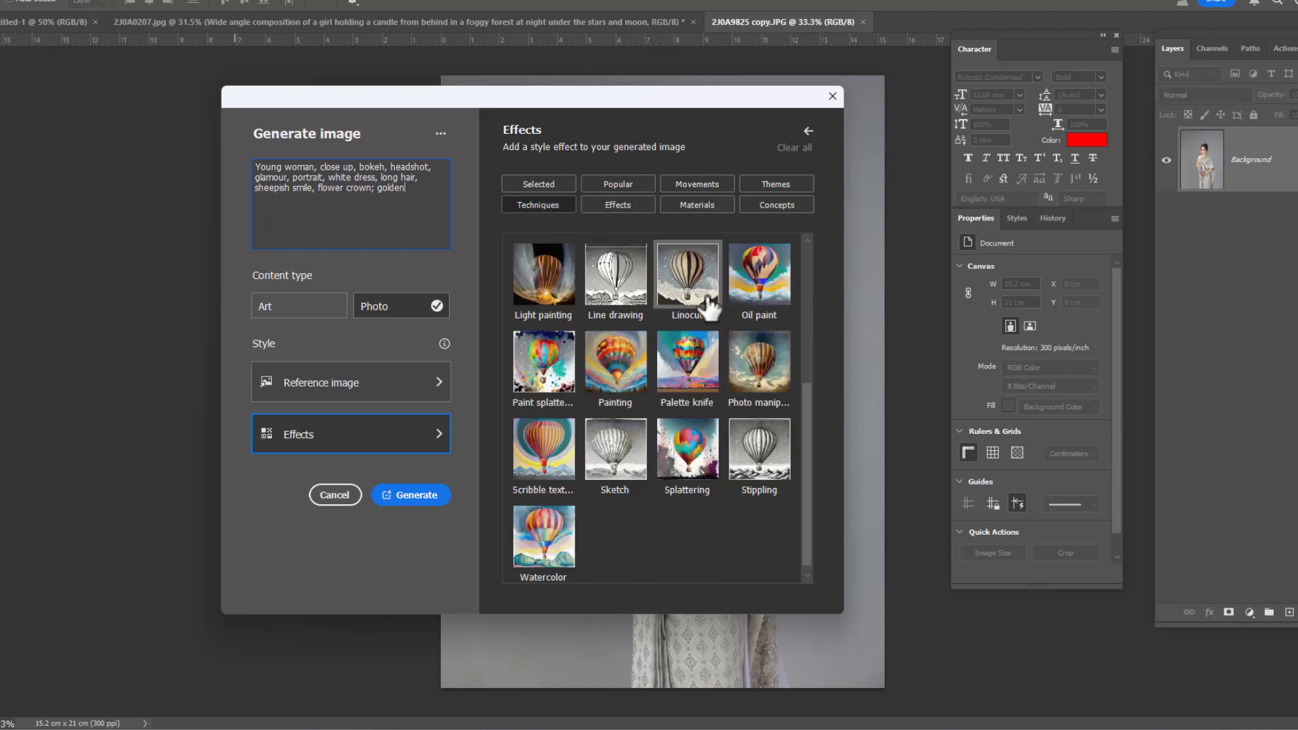
scroll(744, 261, up, 2)
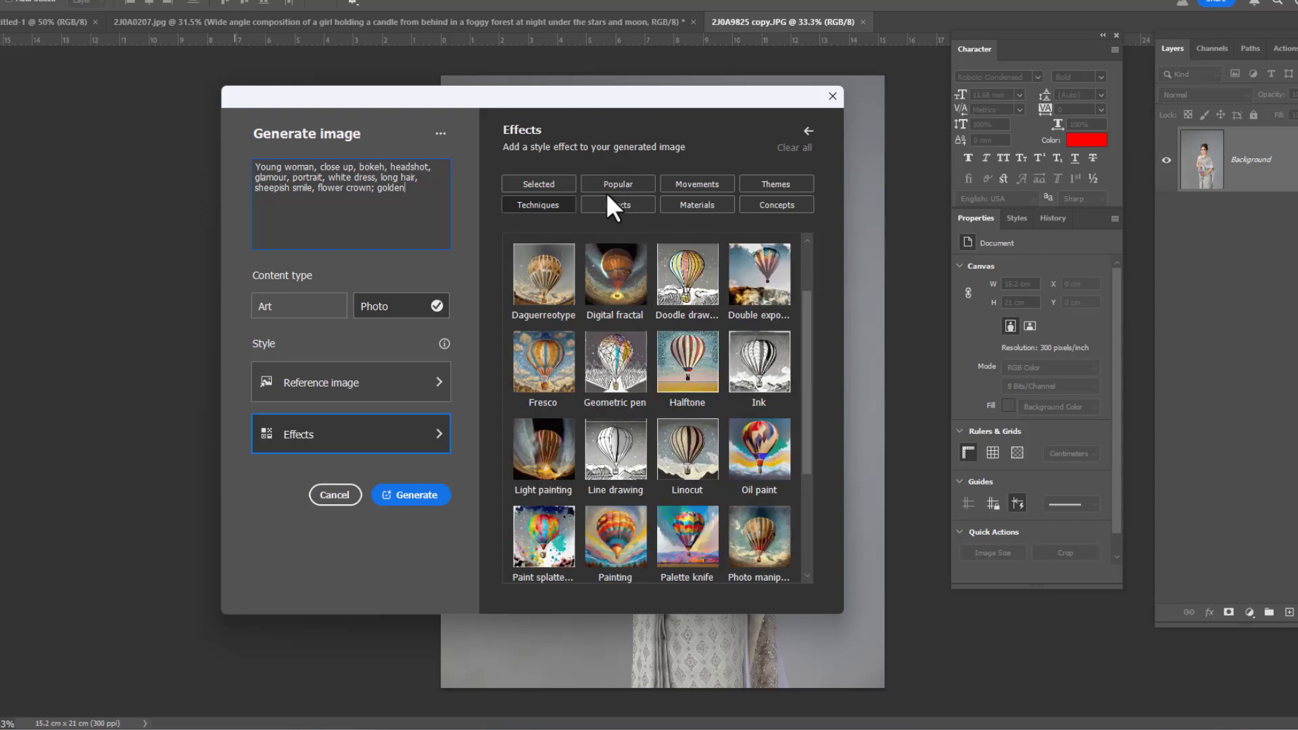
click(532, 181)
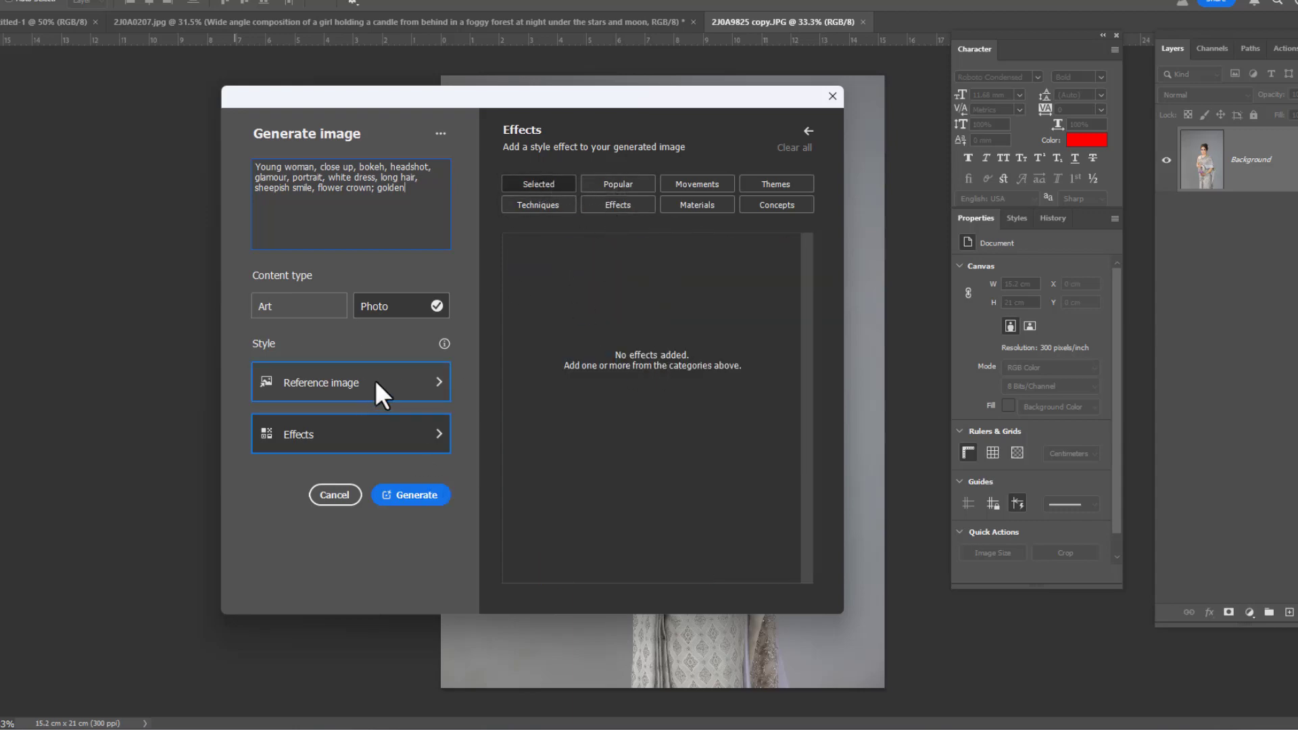
Use the pink circle image as style reference and generate the flower-crown portrait
click(431, 381)
scroll(712, 382, down, 1)
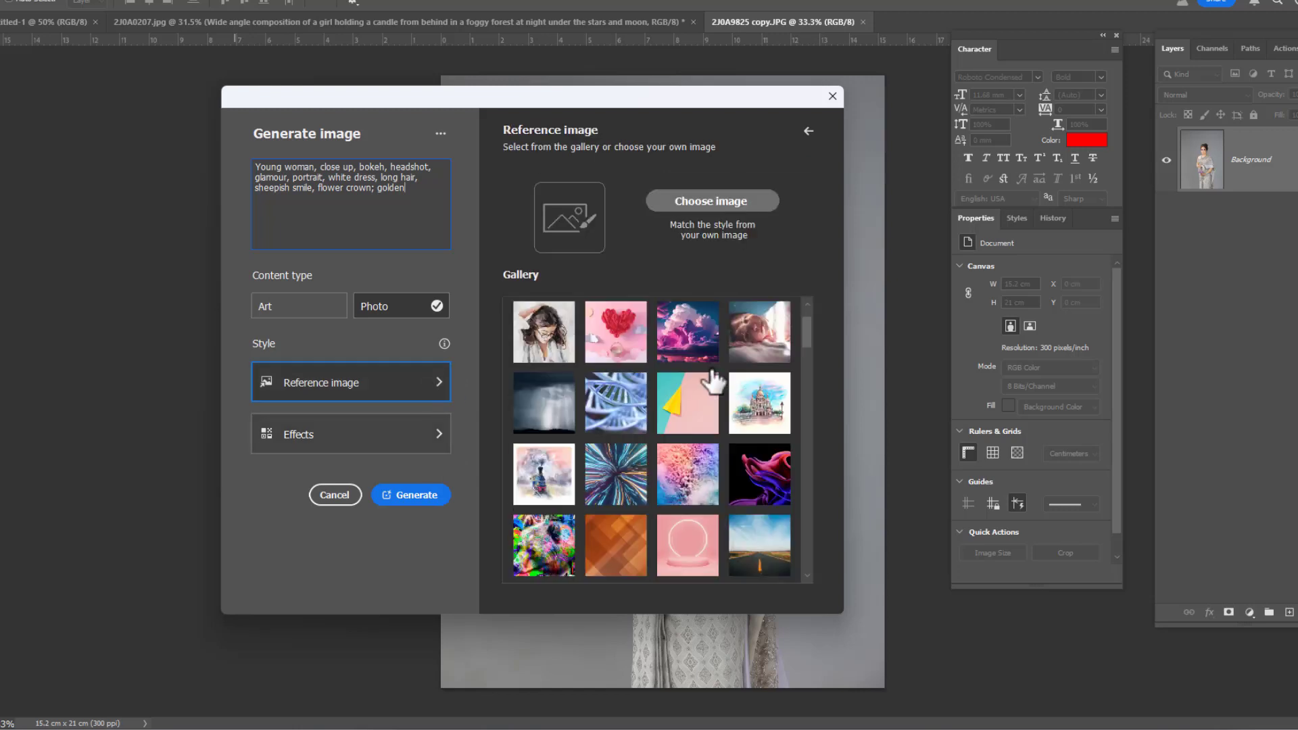
scroll(709, 378, down, 1)
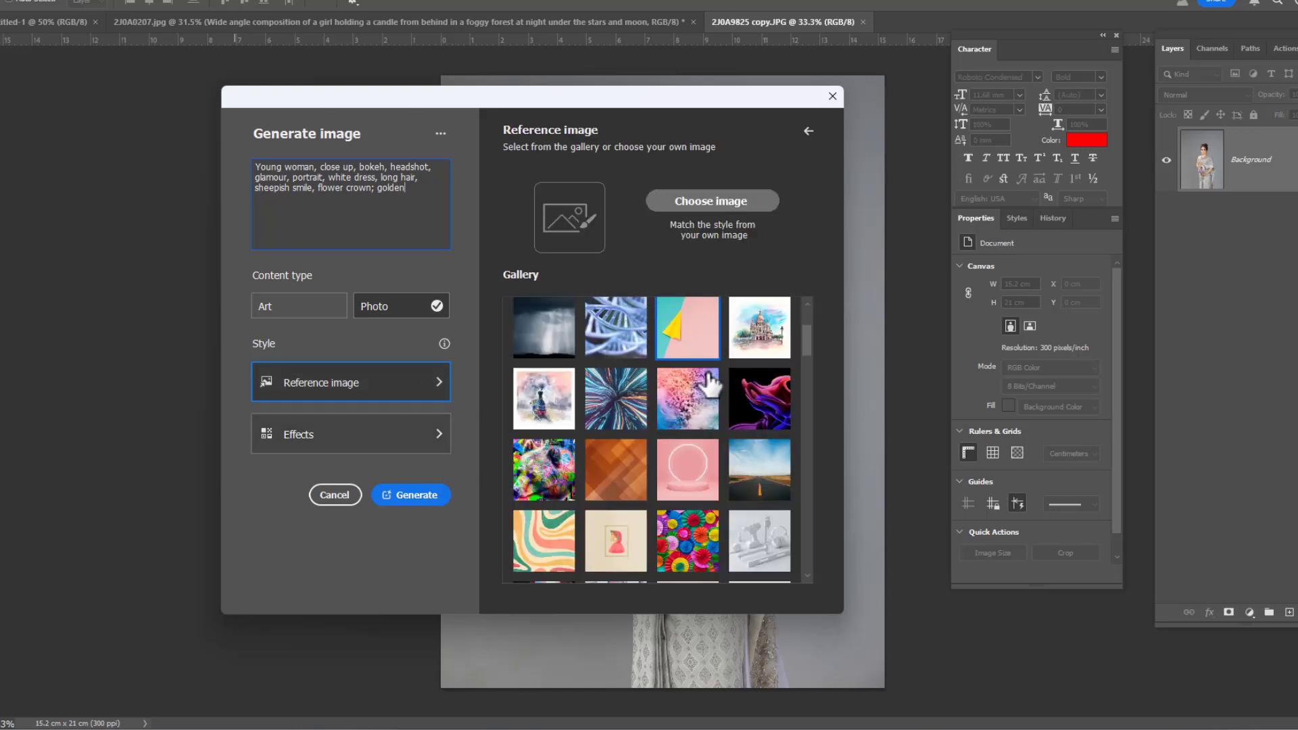
click(708, 387)
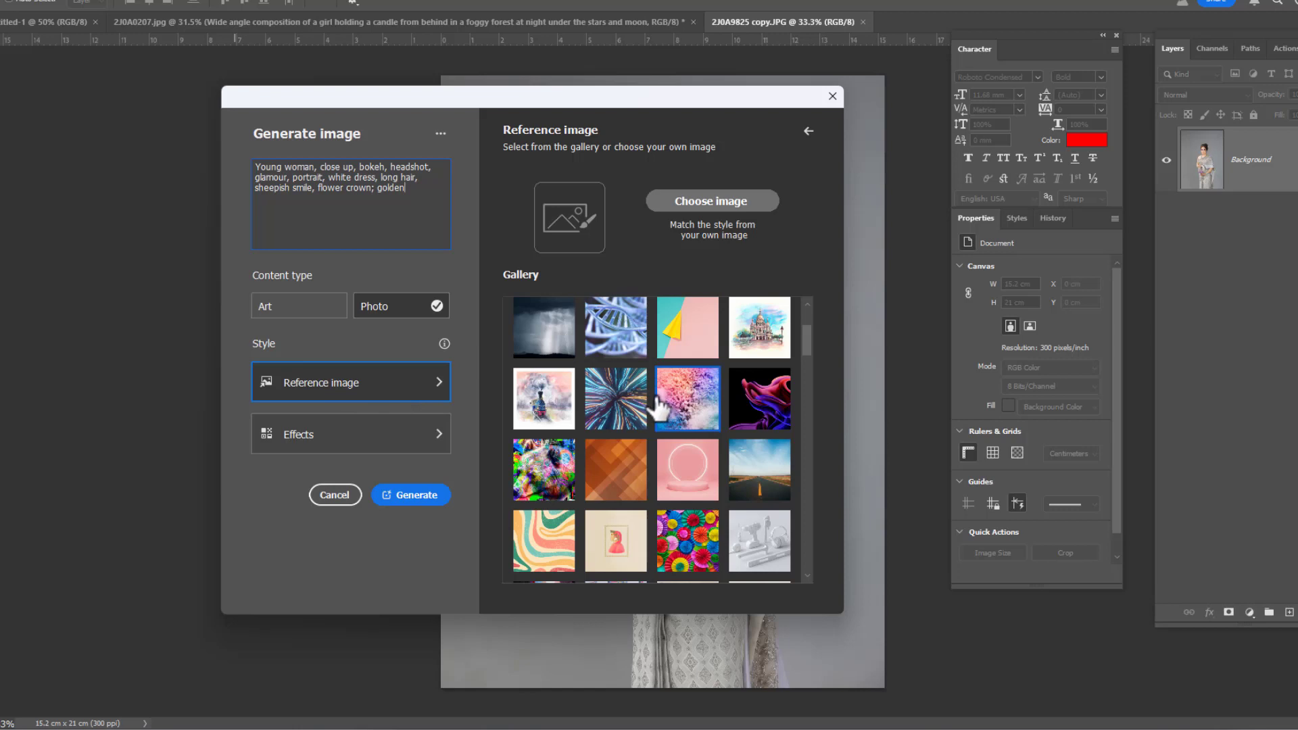
scroll(687, 420, down, 1)
click(691, 416)
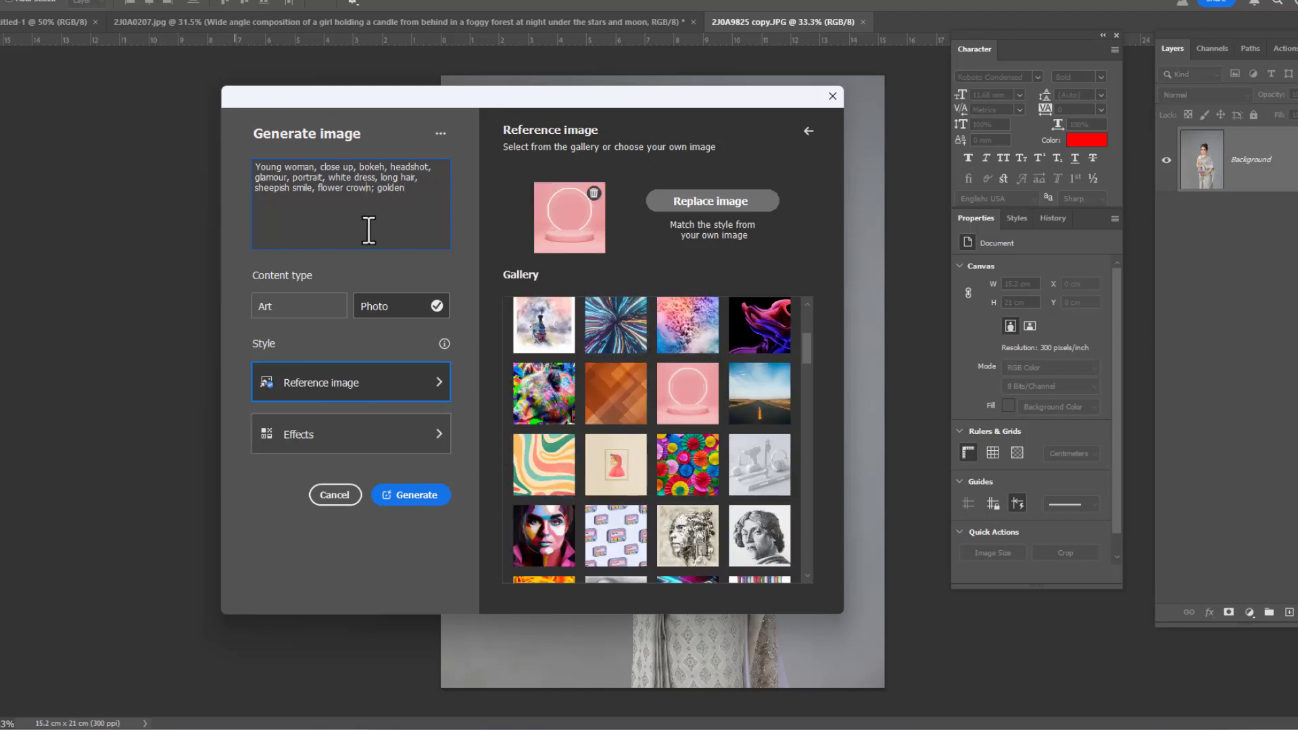
click(417, 495)
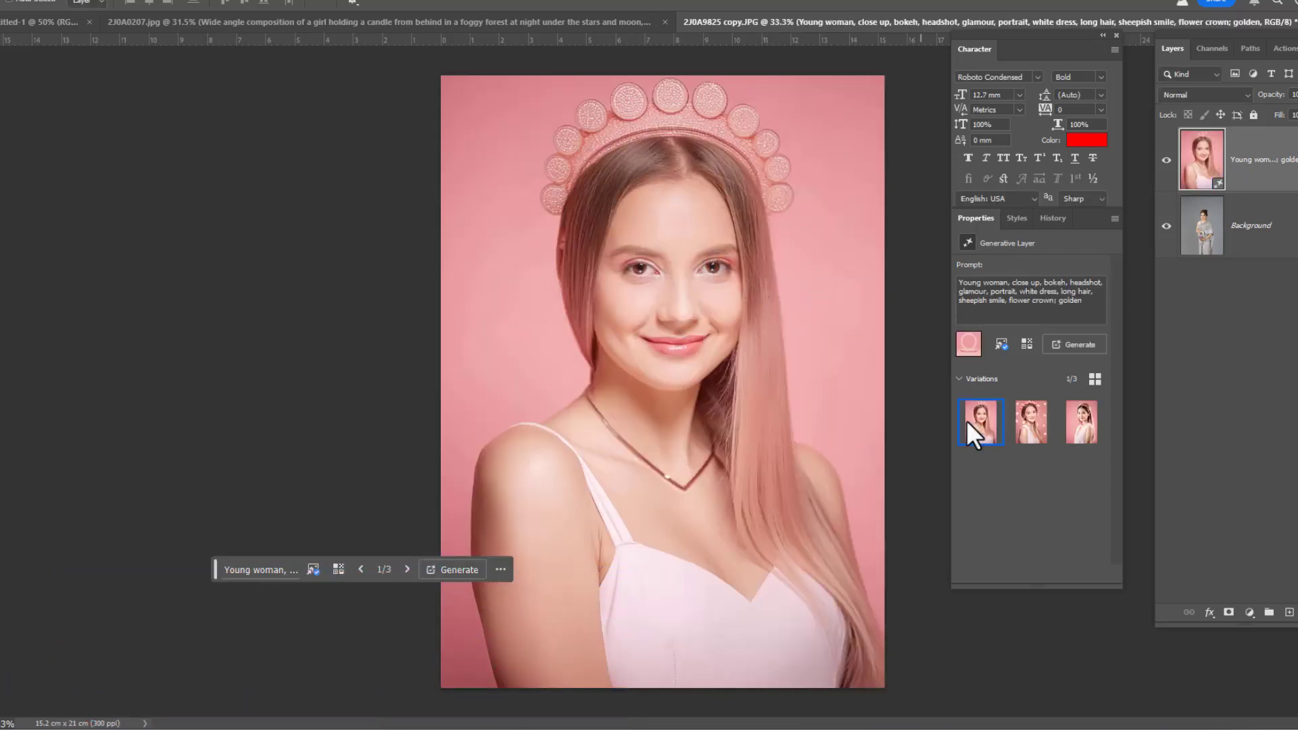
click(1039, 419)
scroll(687, 255, up, 2)
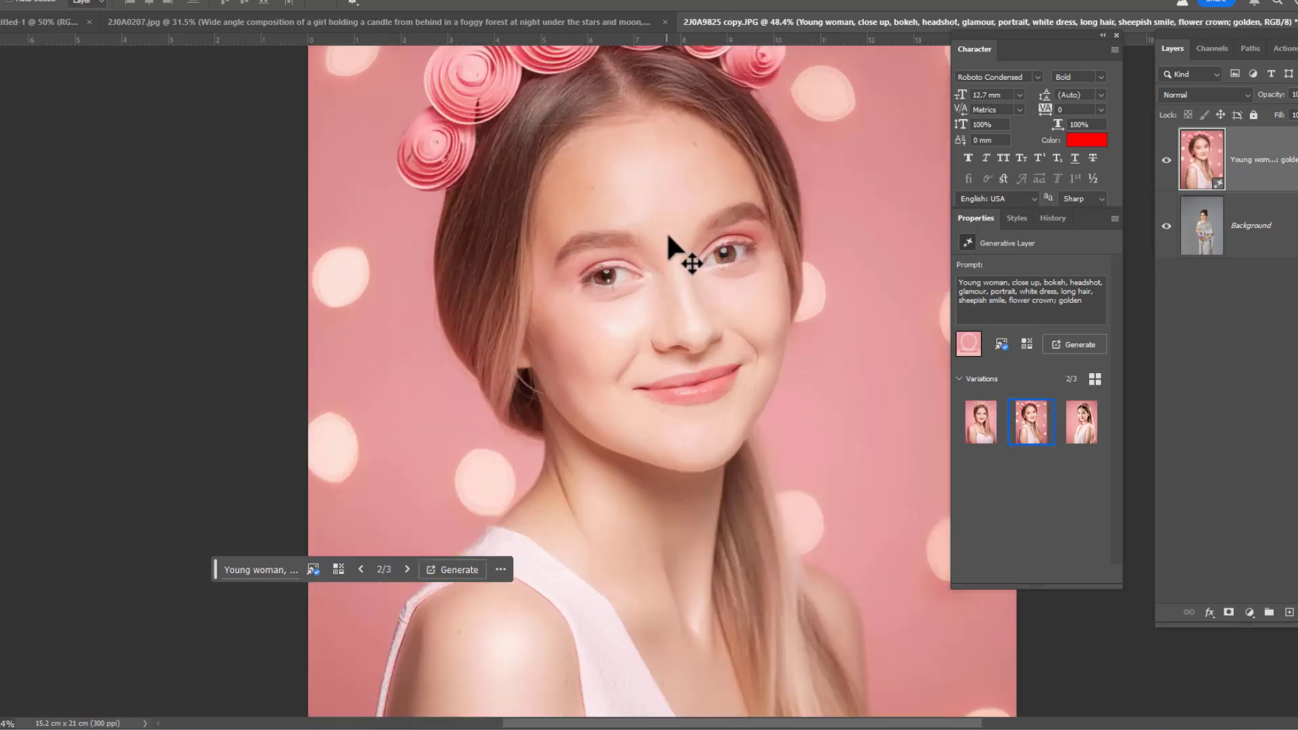
scroll(725, 353, up, 3)
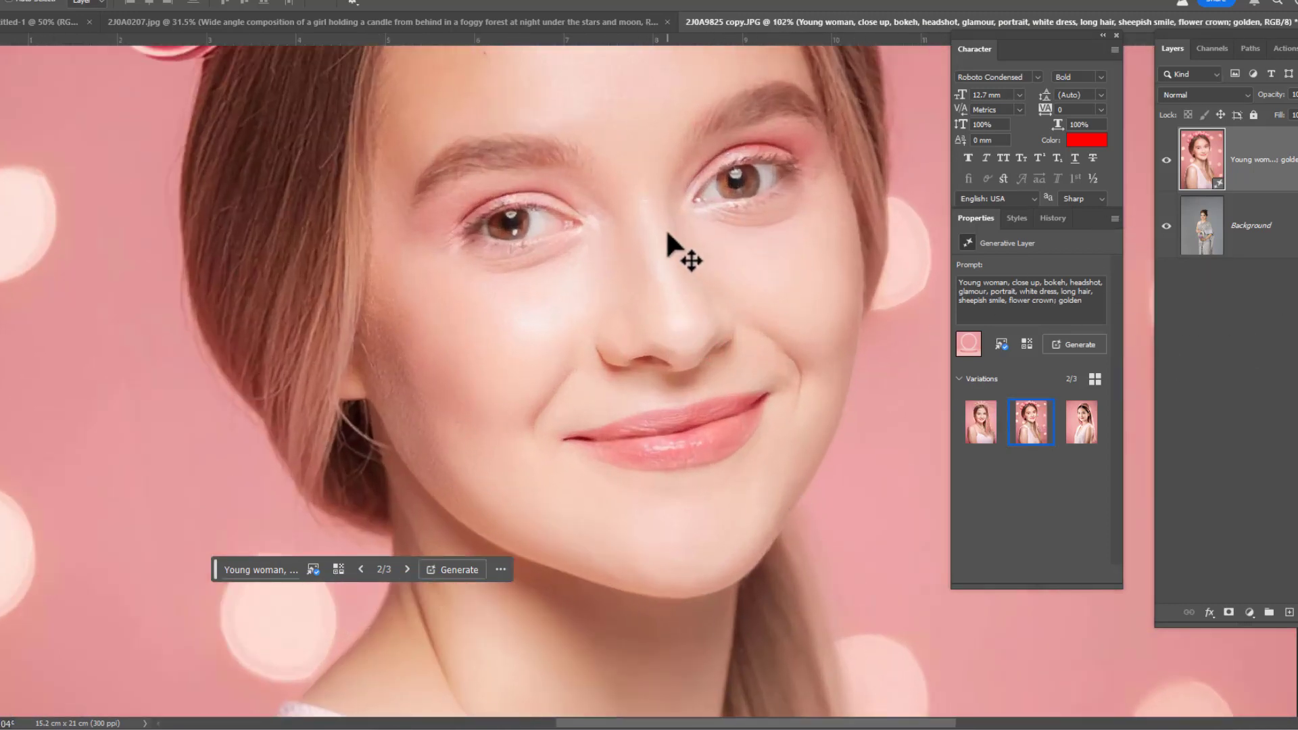
scroll(669, 236, up, 1)
scroll(669, 240, up, 1)
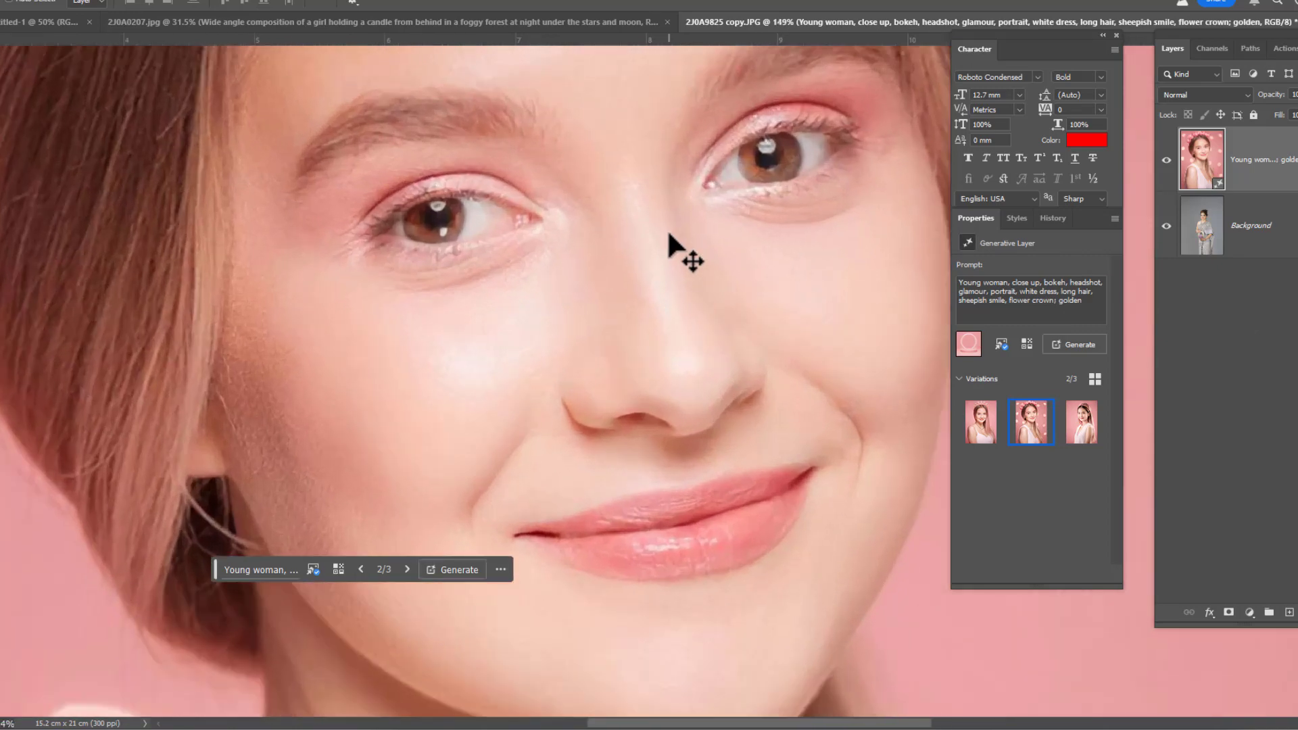
scroll(696, 294, down, 2)
scroll(679, 279, down, 2)
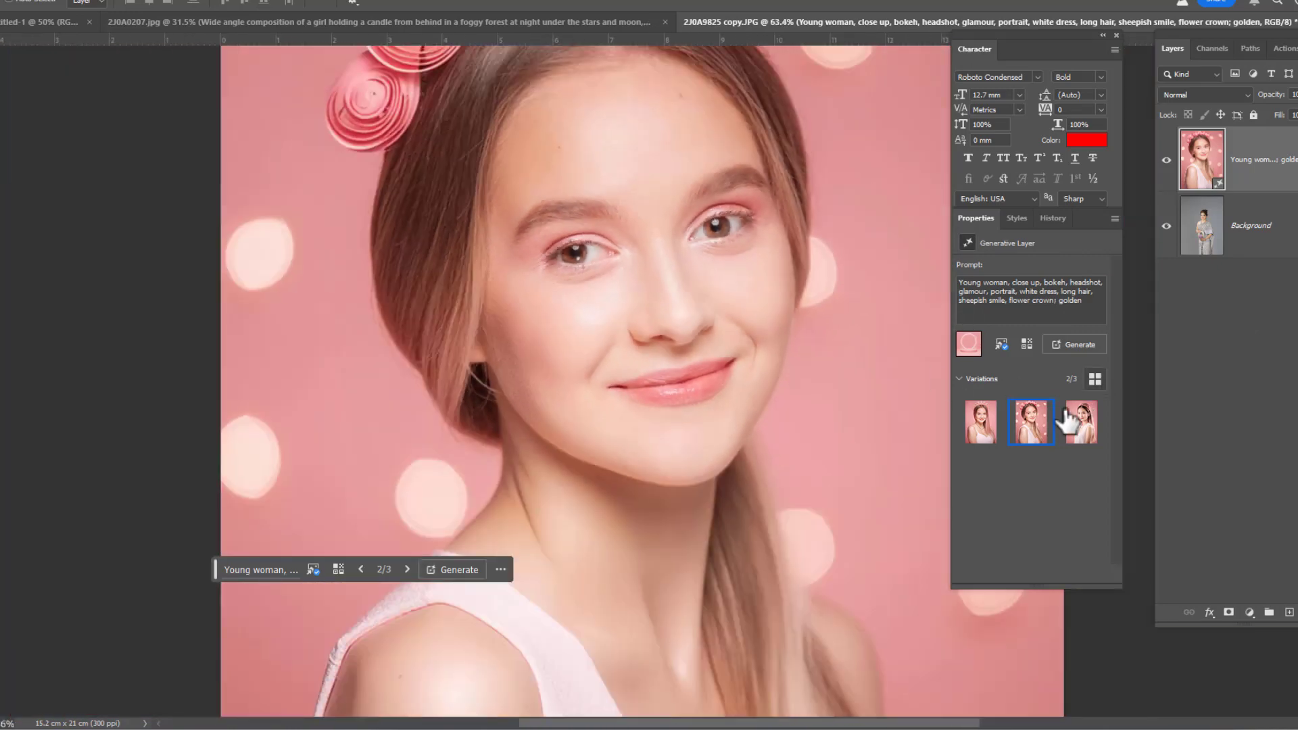
scroll(782, 290, down, 1)
scroll(676, 237, down, 1)
scroll(585, 195, up, 3)
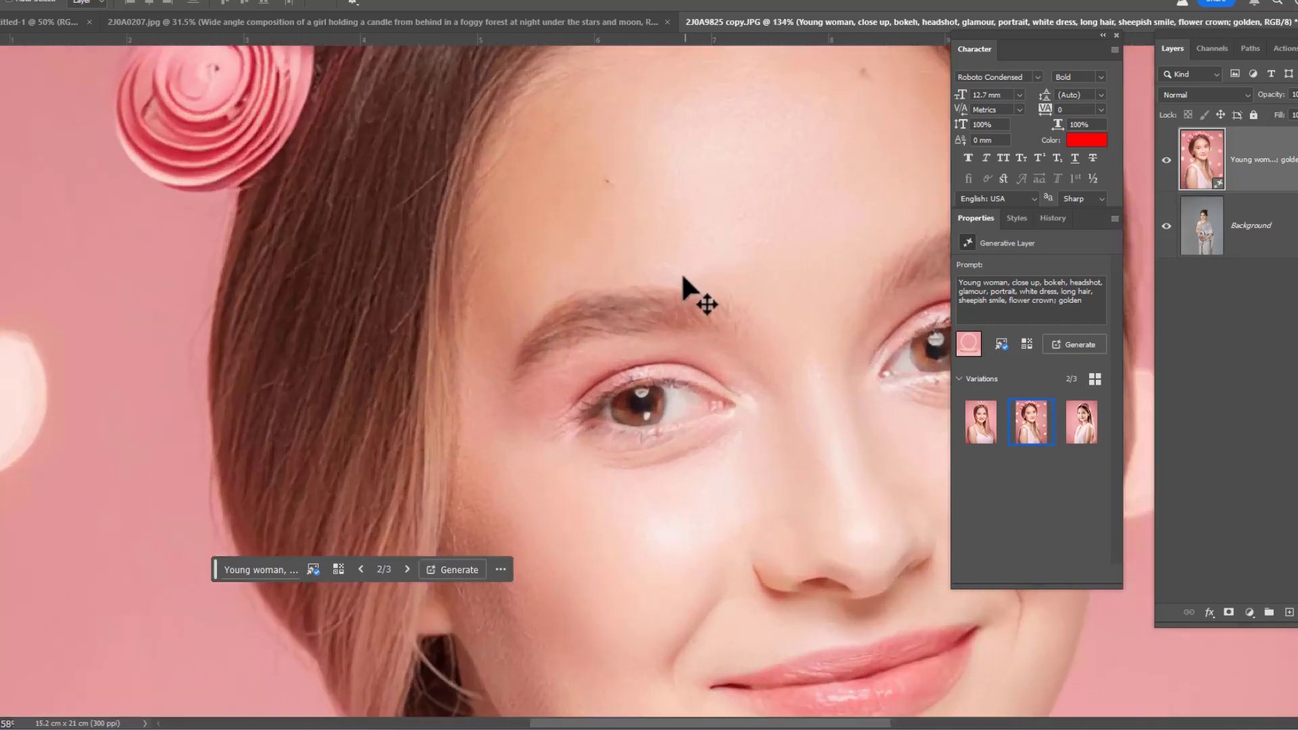
scroll(613, 211, down, 1)
scroll(615, 211, down, 1)
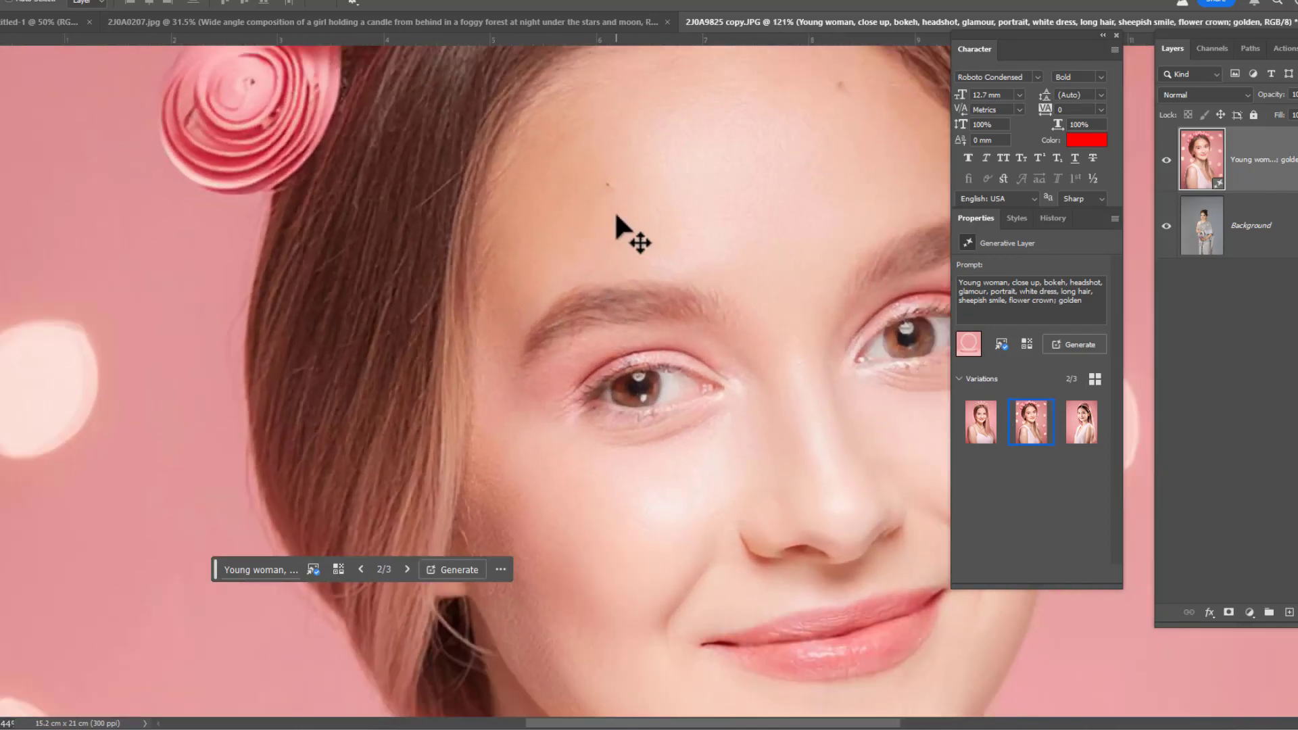
scroll(614, 211, down, 1)
scroll(655, 159, down, 1)
scroll(616, 194, up, 2)
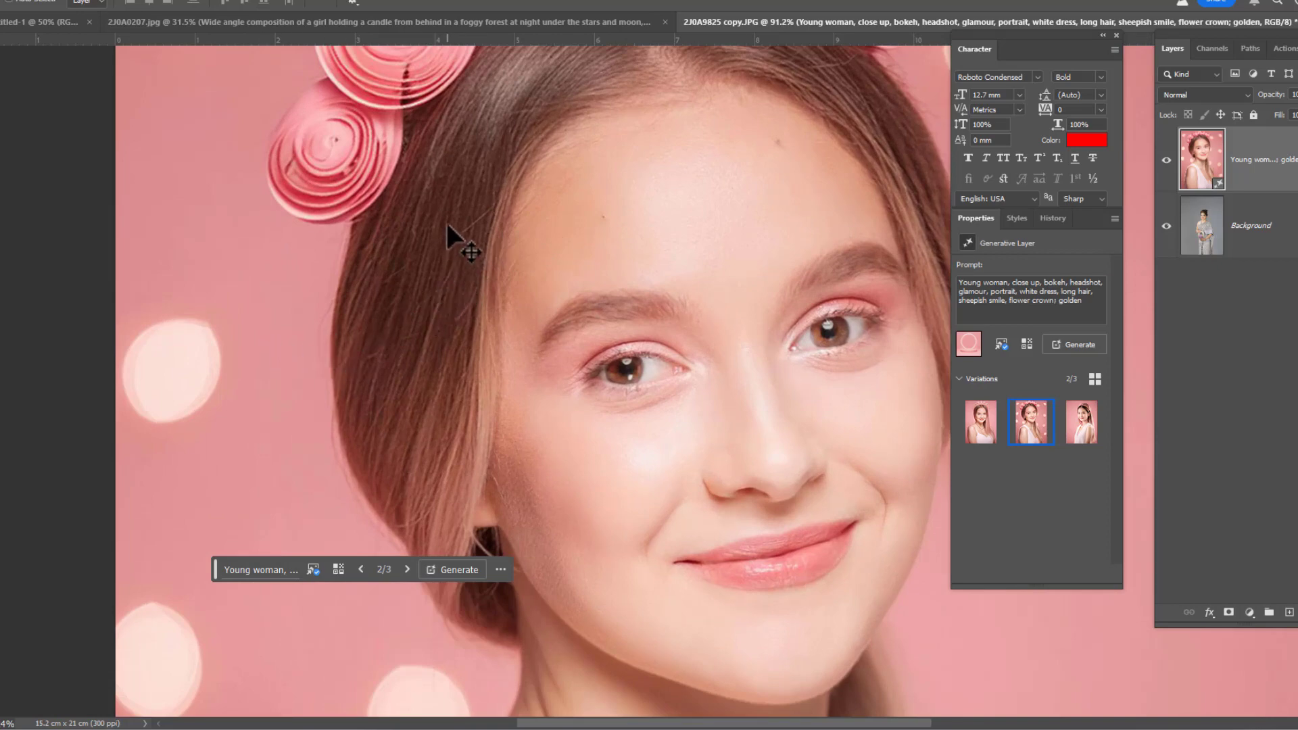
drag(471, 161, 464, 363)
drag(661, 304, 734, 58)
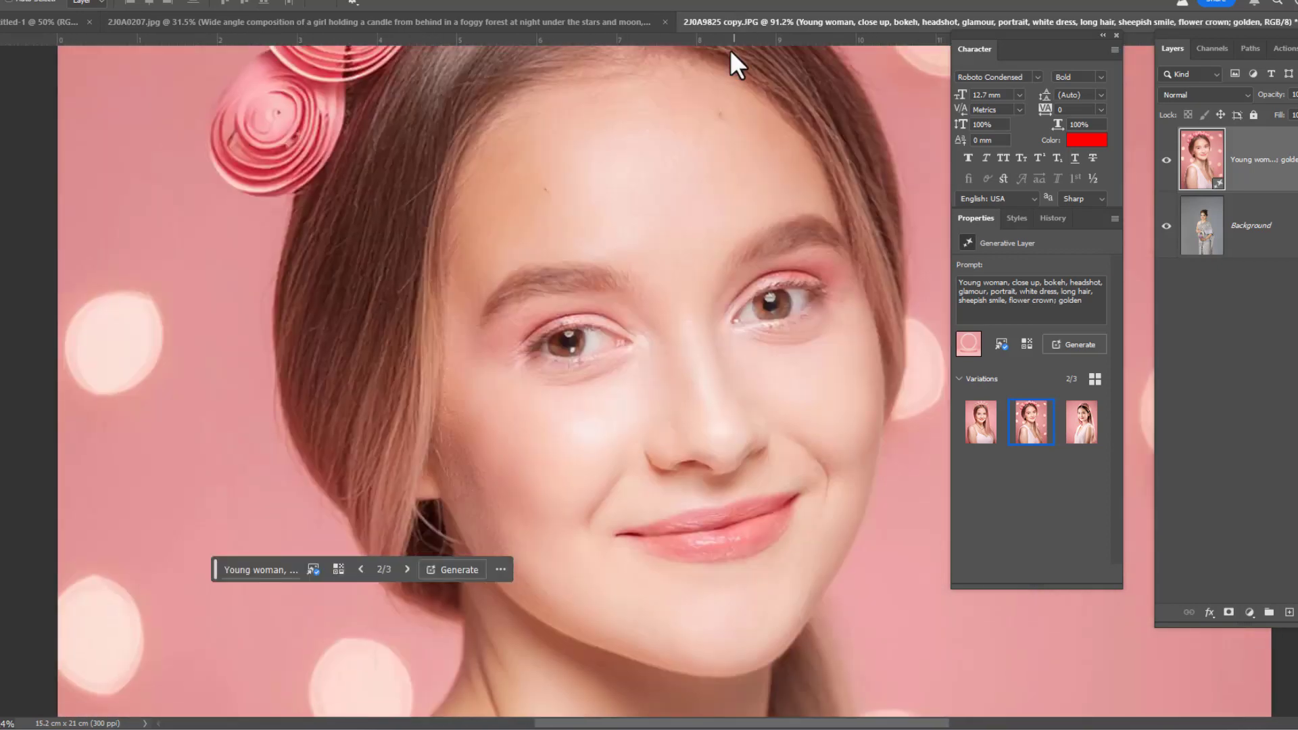
scroll(778, 41, down, 1)
scroll(778, 40, down, 8)
drag(577, 217, 423, 296)
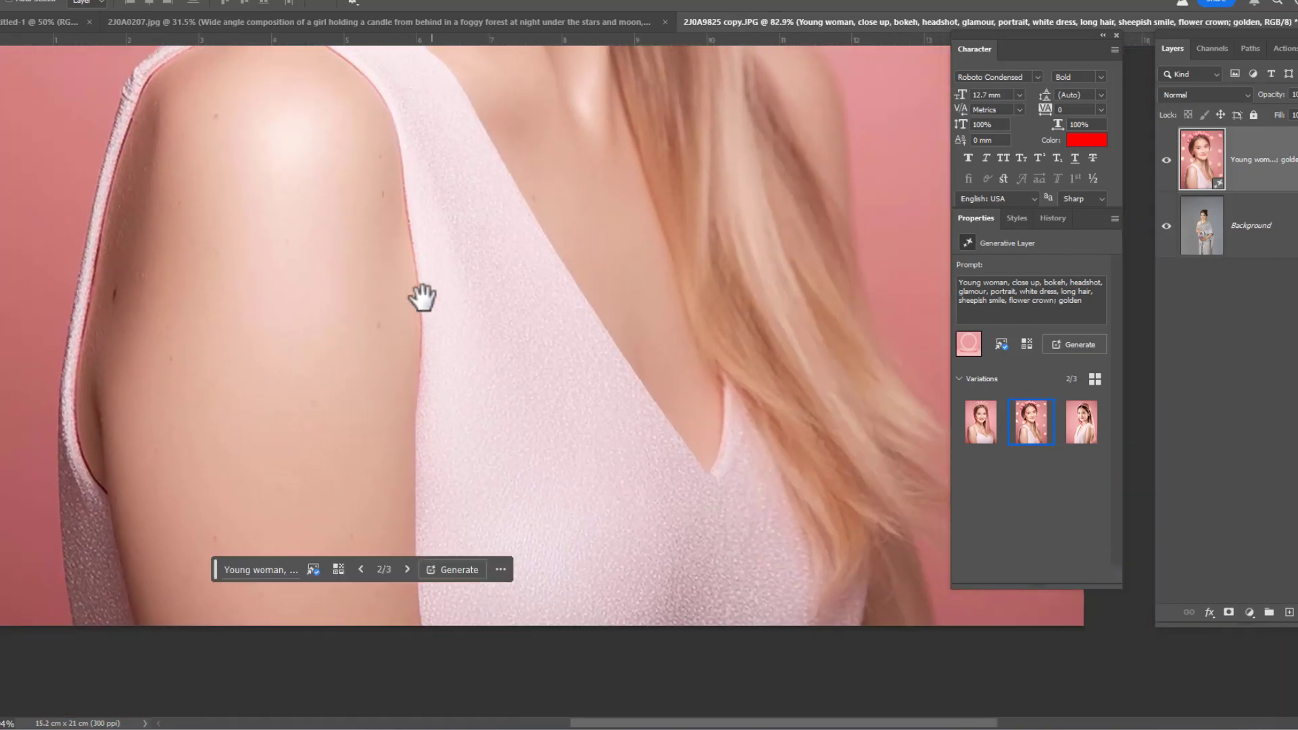
drag(182, 304, 525, 104)
scroll(777, 128, up, 5)
scroll(698, 136, up, 3)
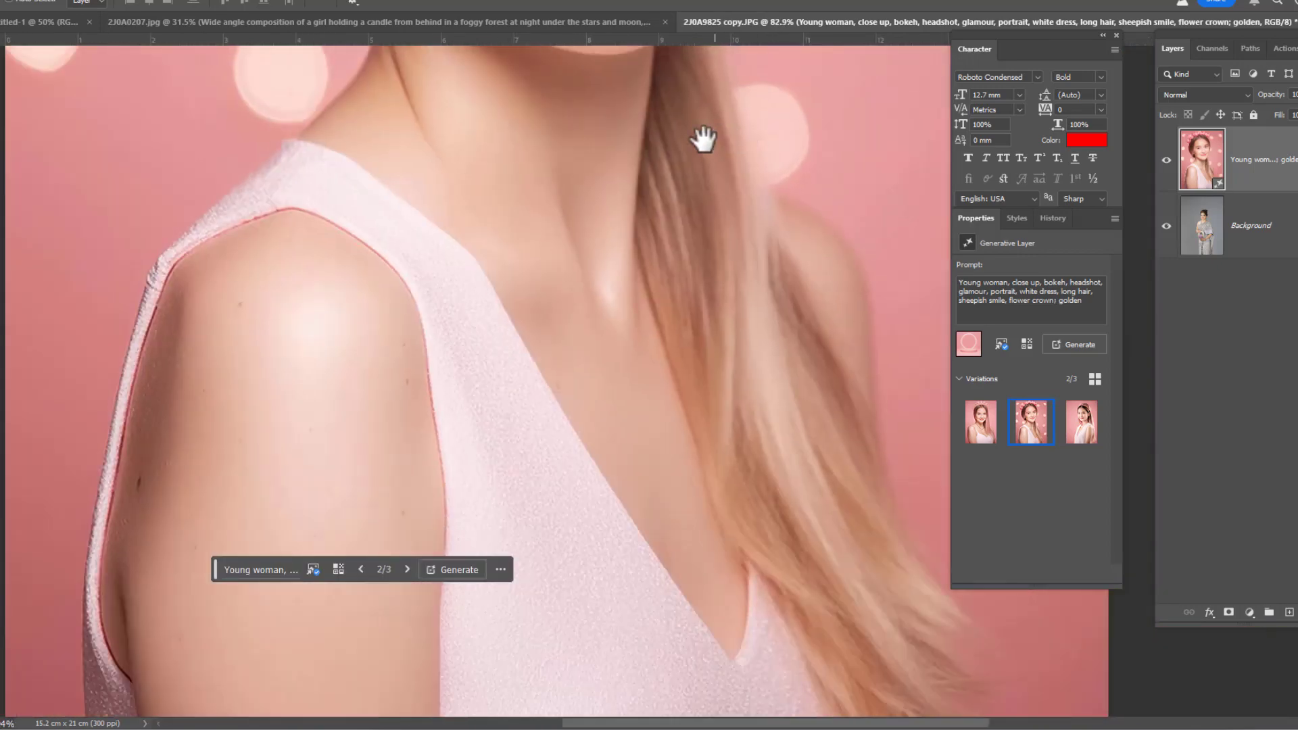
mouse_move(699, 136)
mouse_down()
mouse_move(653, 509)
mouse_move(788, 102)
mouse_up()
scroll(653, 342, down, 3)
scroll(691, 362, up, 4)
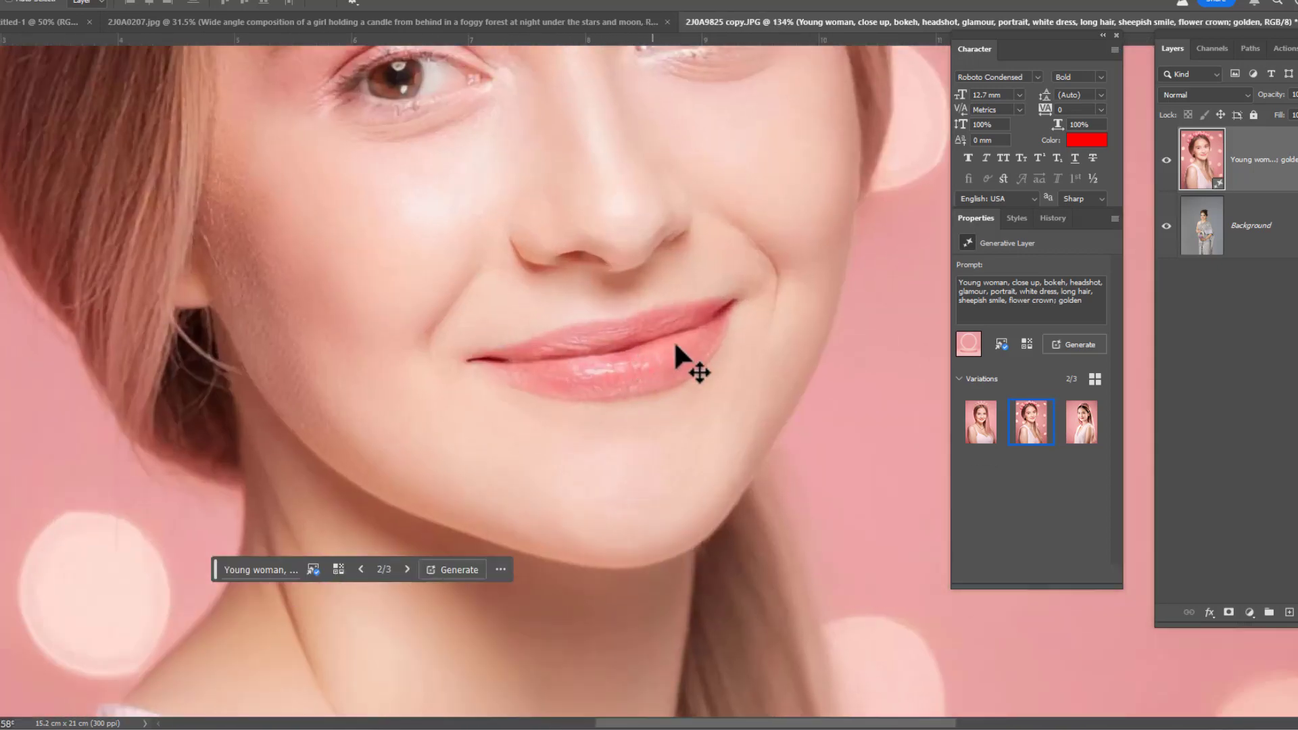
scroll(846, 288, down, 4)
scroll(831, 274, down, 3)
click(1082, 423)
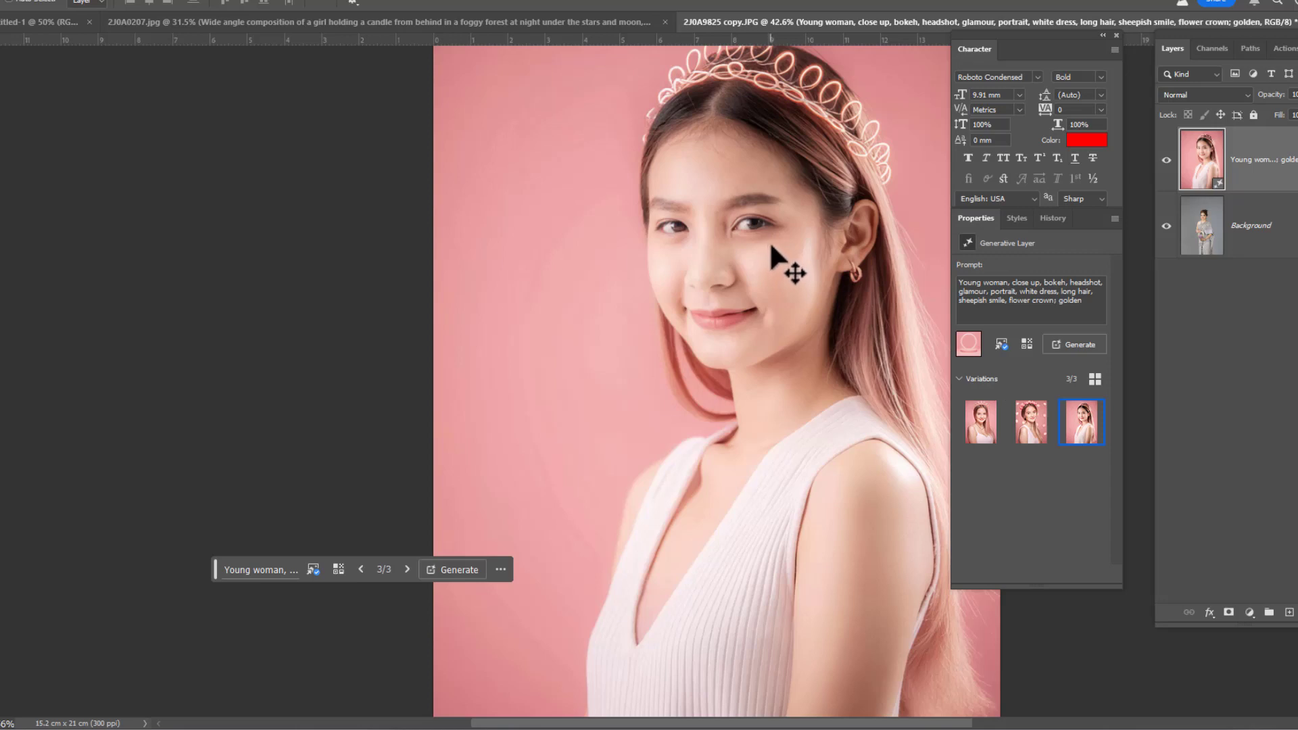
scroll(777, 262, up, 3)
click(981, 423)
scroll(697, 284, down, 3)
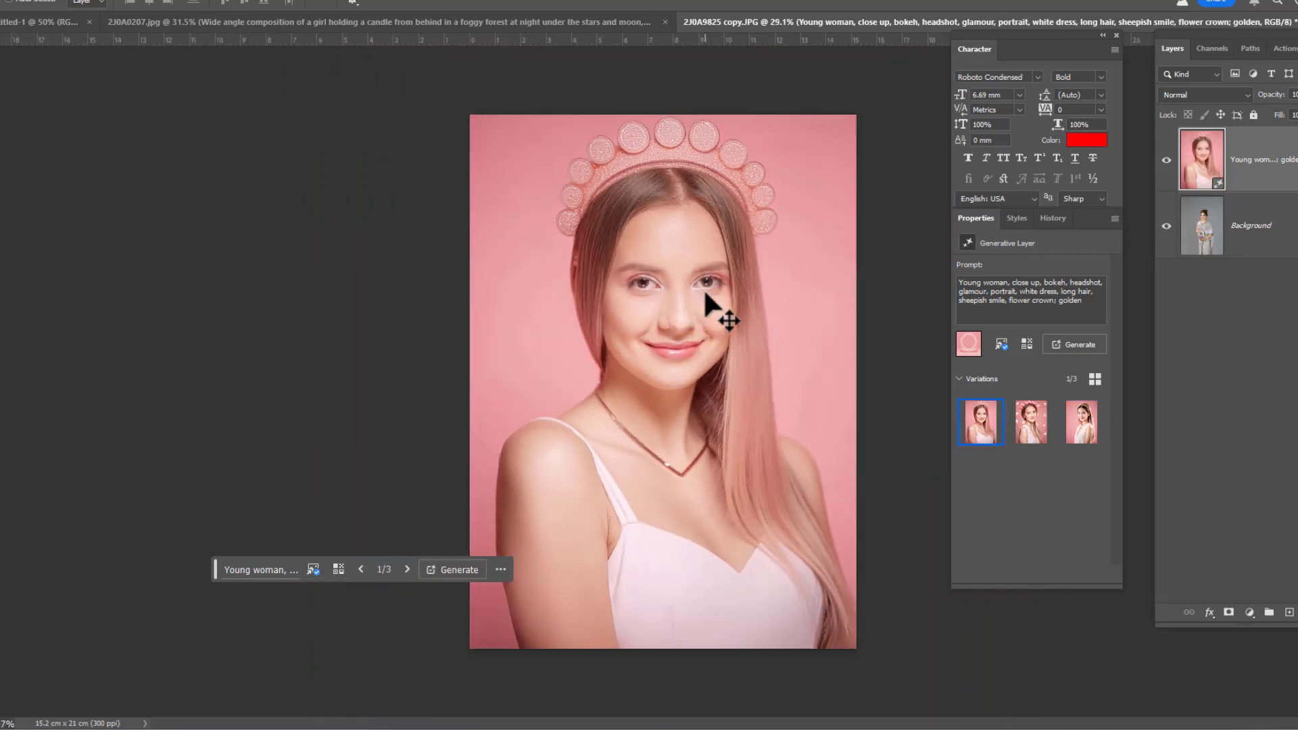
scroll(716, 294, down, 2)
scroll(739, 306, up, 1)
scroll(683, 142, up, 5)
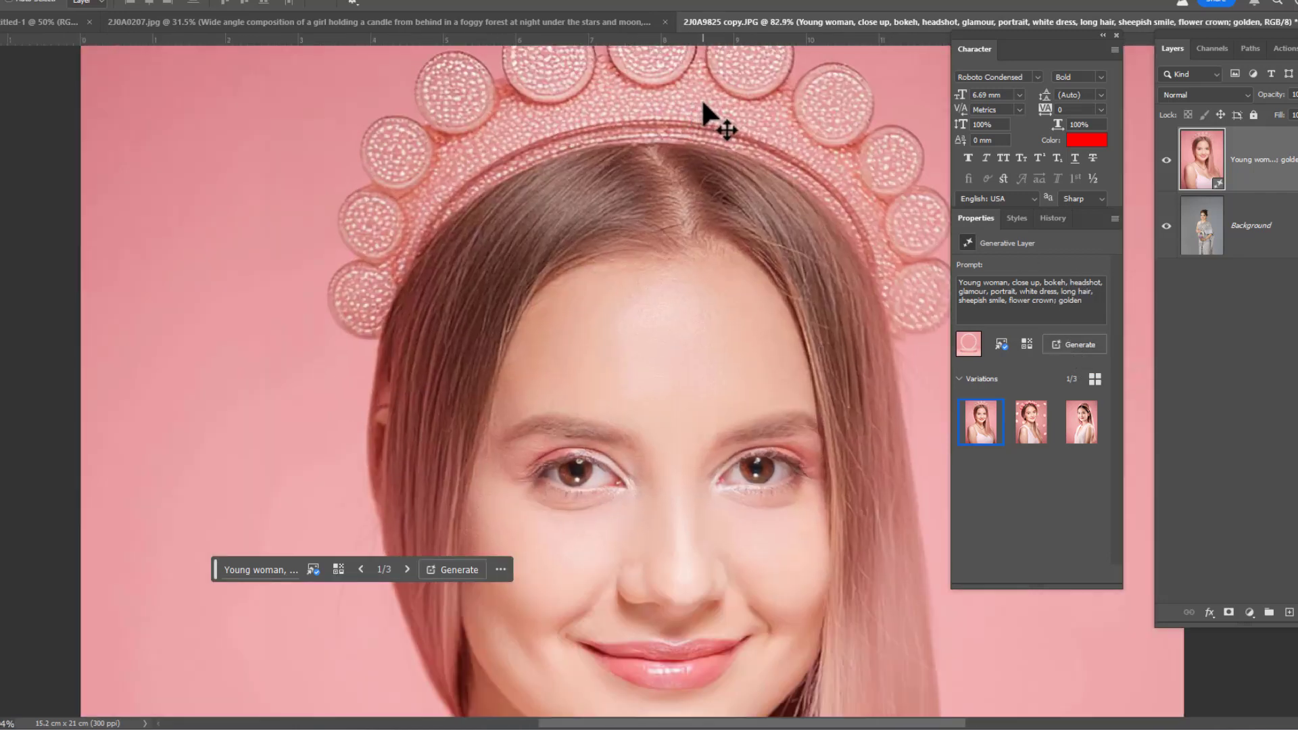
scroll(703, 120, down, 4)
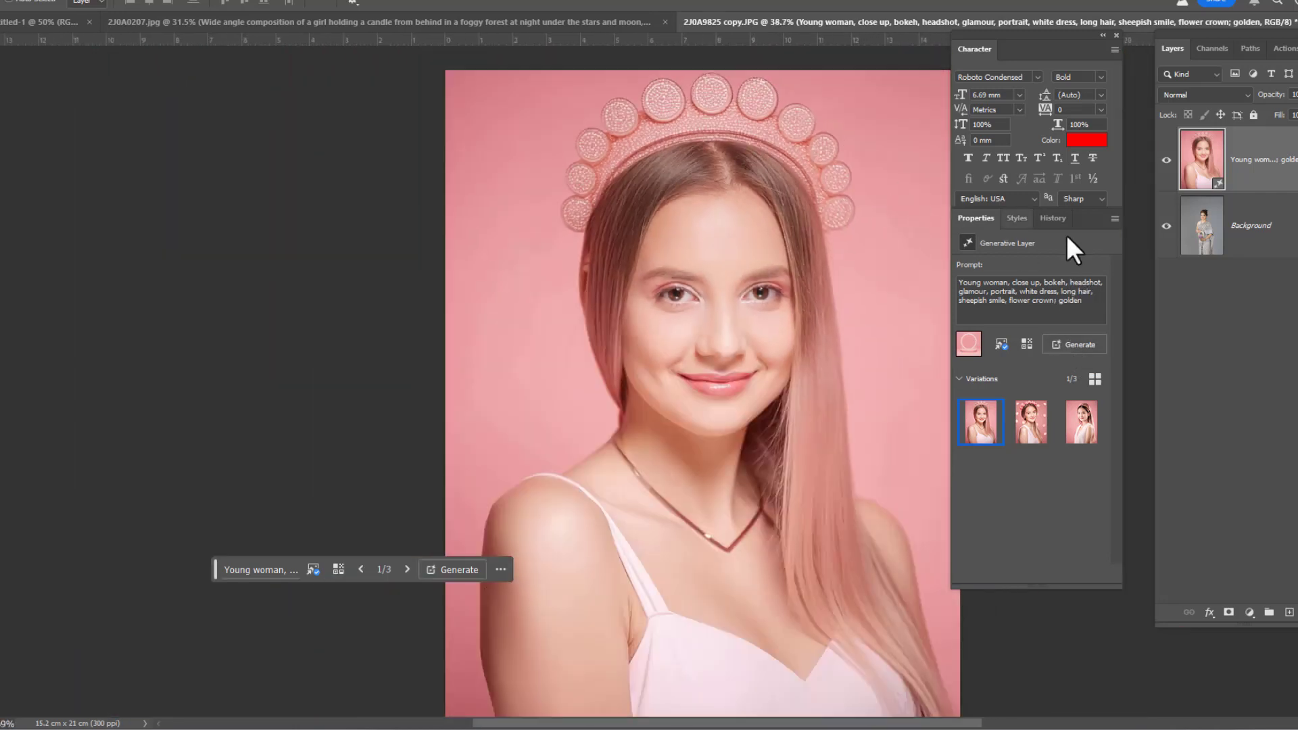
Choose the moon landscape as style reference, cancelling the custom image upload
click(1003, 343)
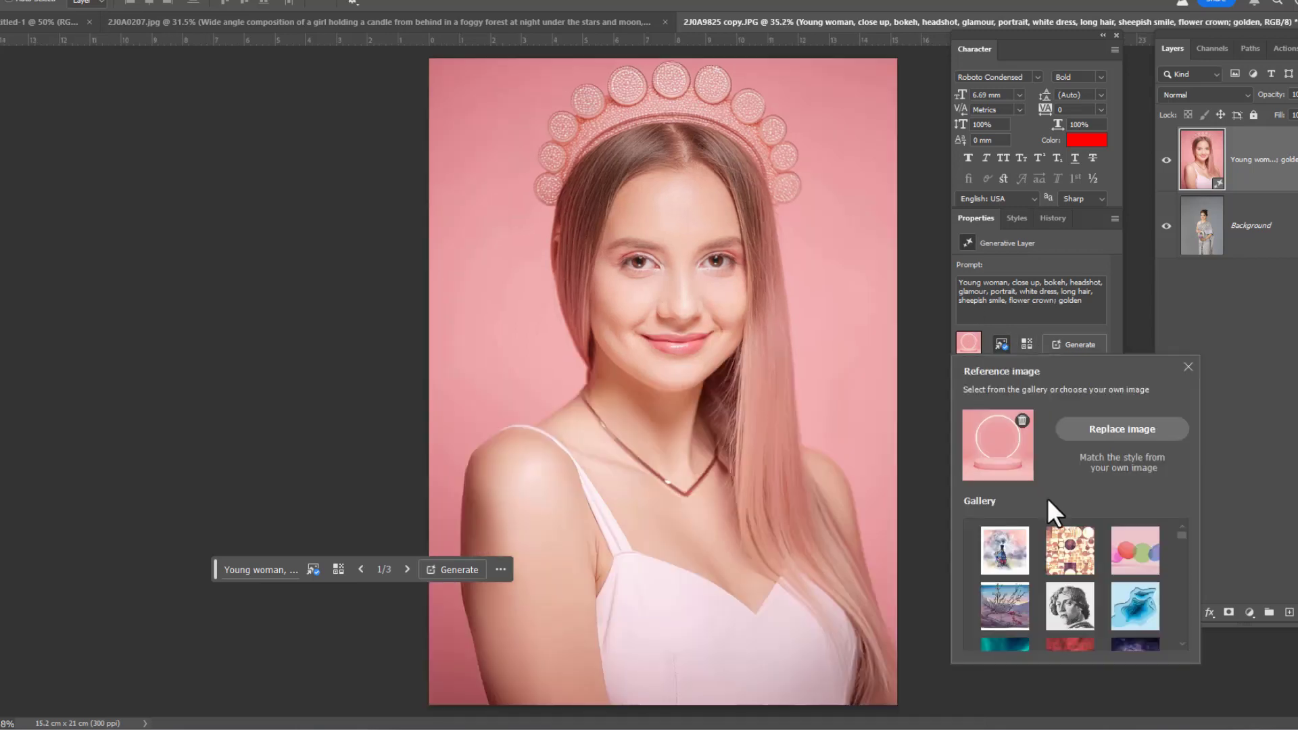
scroll(1069, 541, down, 2)
scroll(1082, 562, down, 2)
scroll(1089, 572, down, 2)
scroll(1092, 574, down, 2)
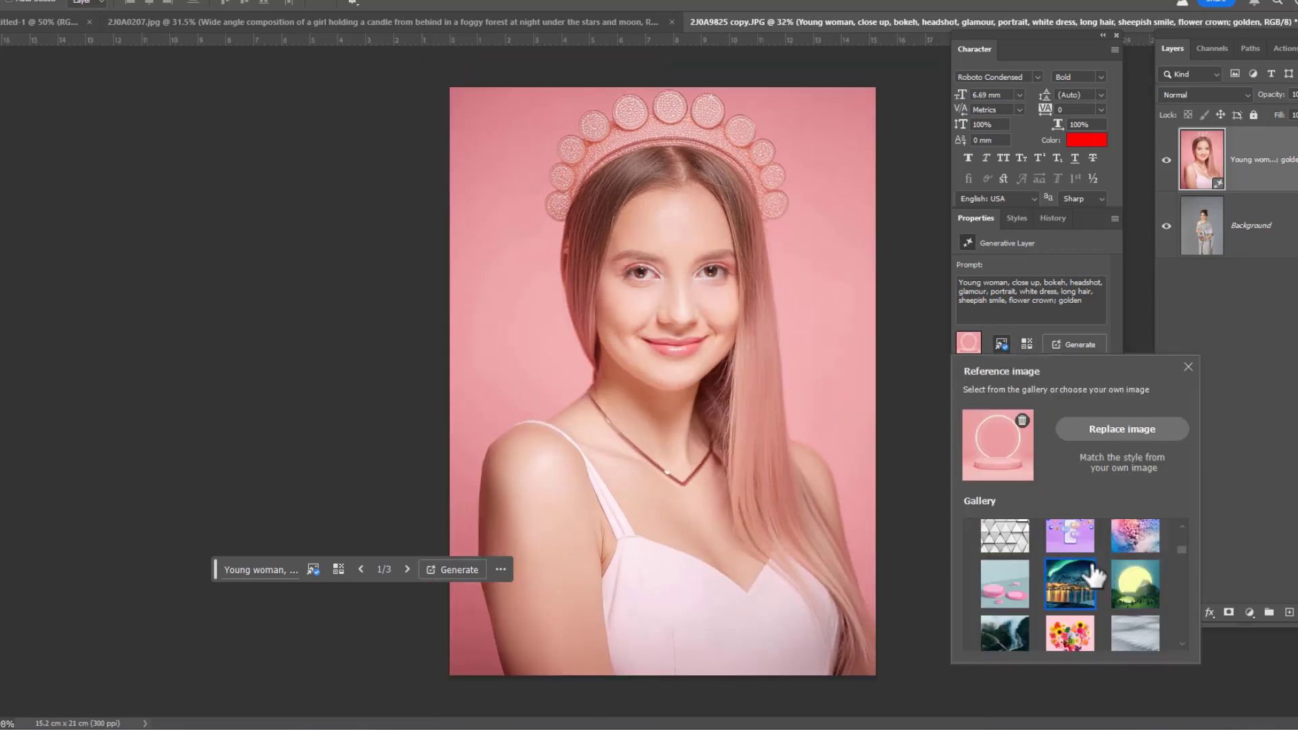
click(1120, 588)
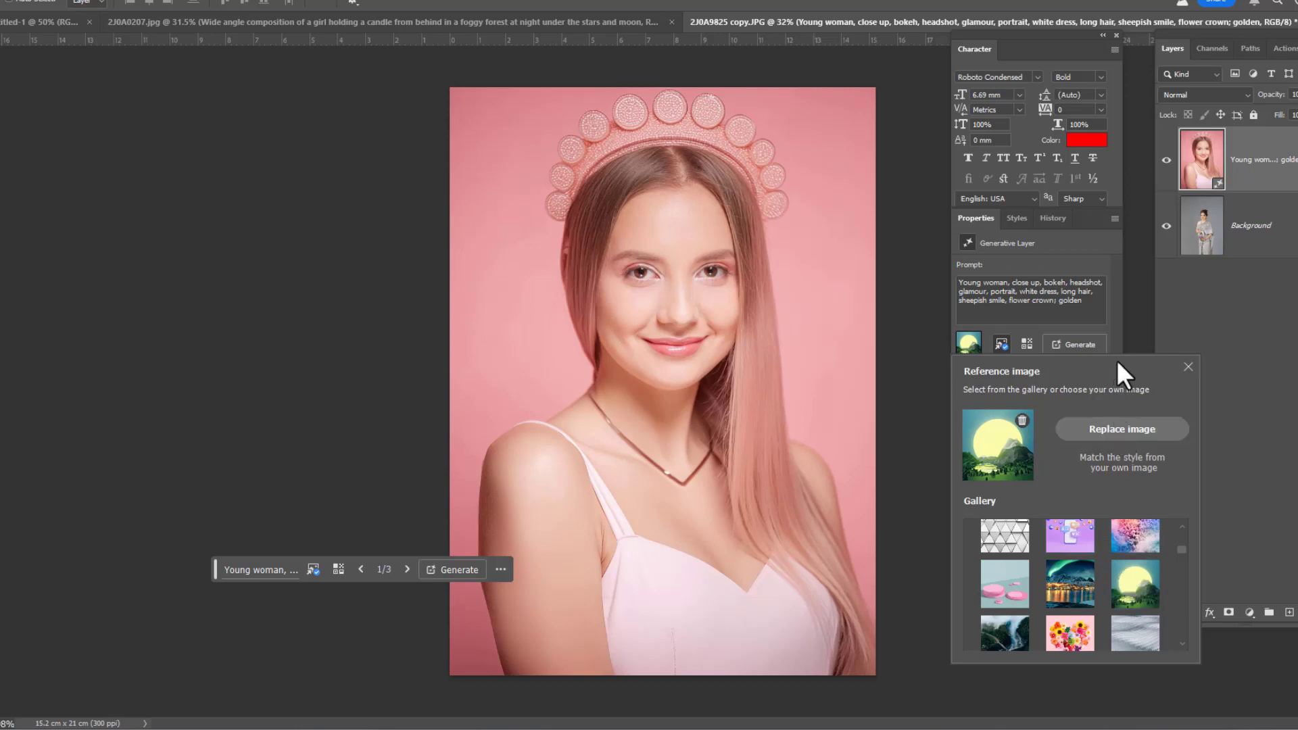
click(1124, 429)
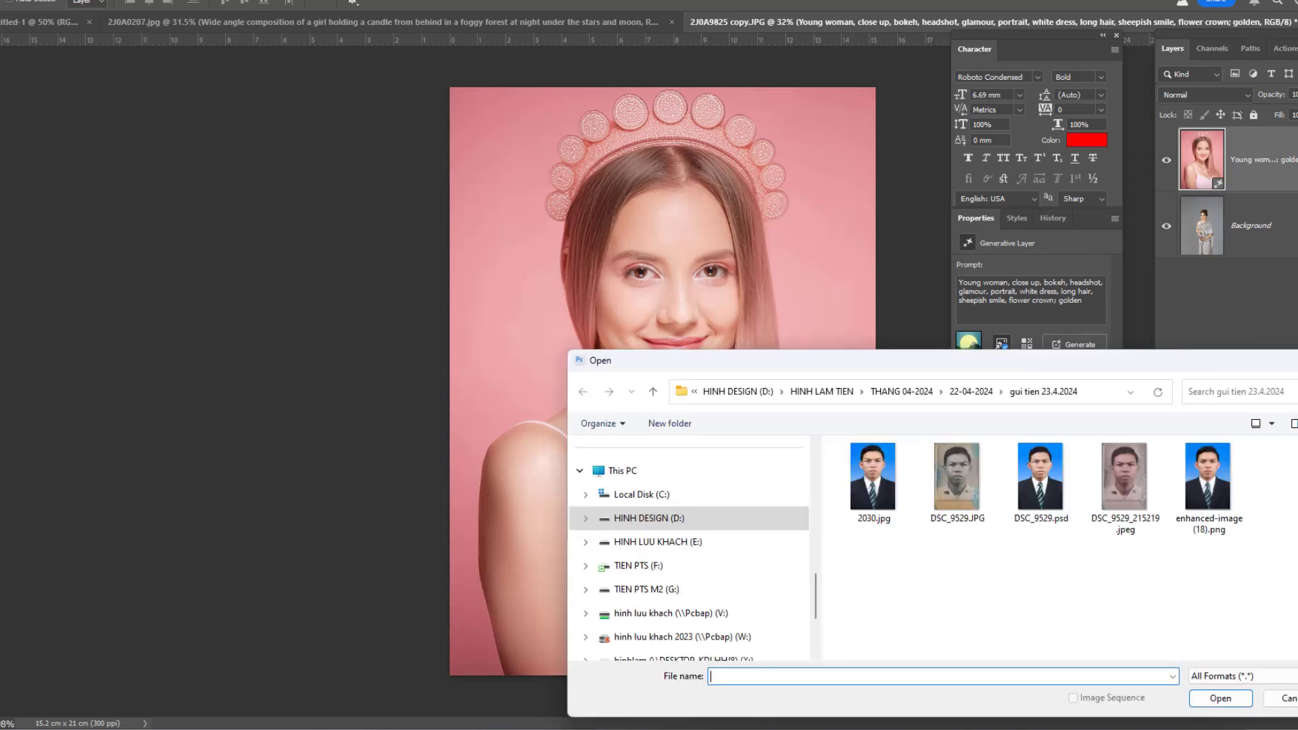
click(1285, 699)
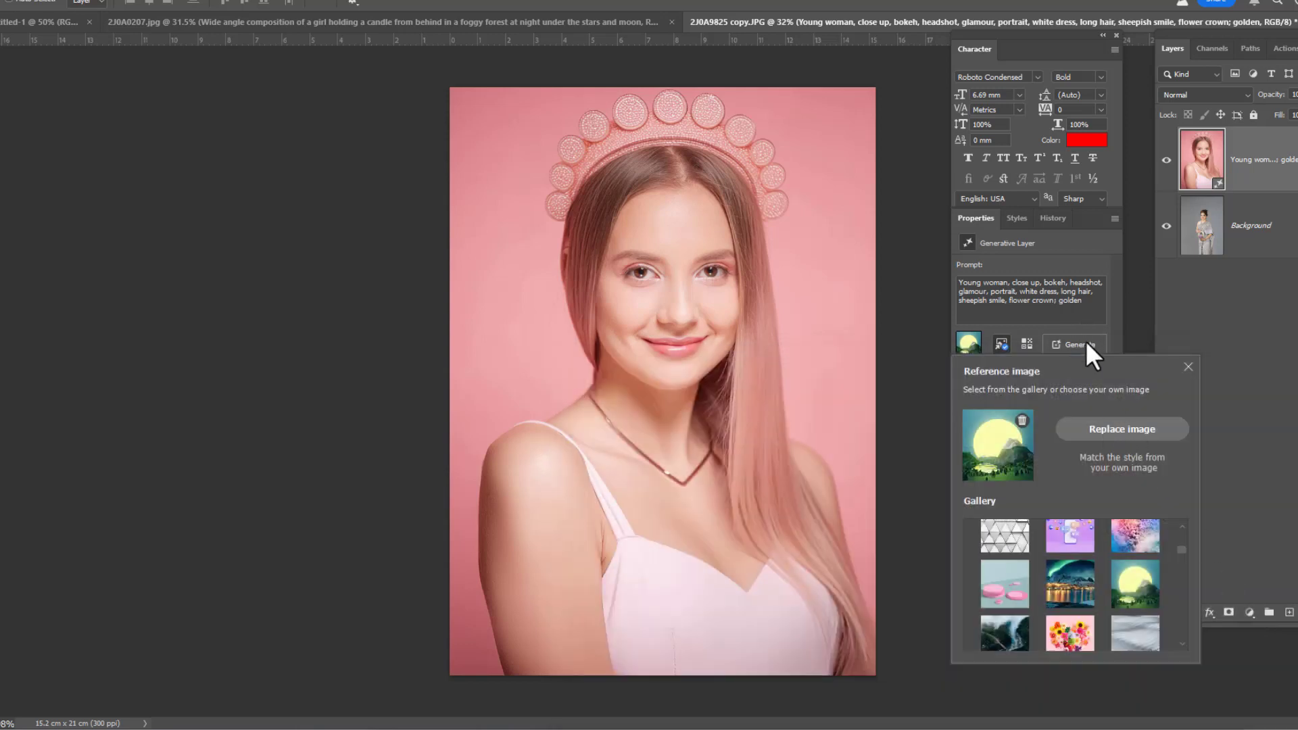
click(1187, 364)
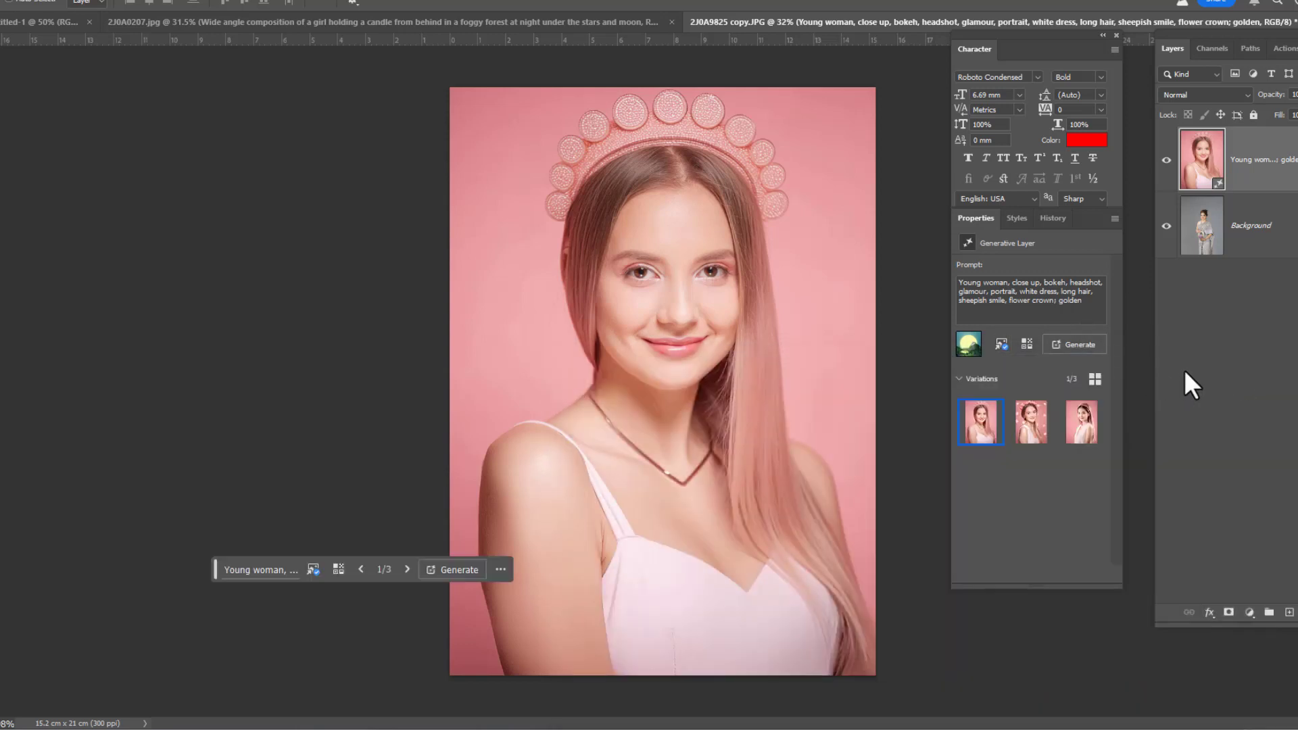
Generate three new sunset variations in the moonlit style, reaching 1 of 6
click(1078, 345)
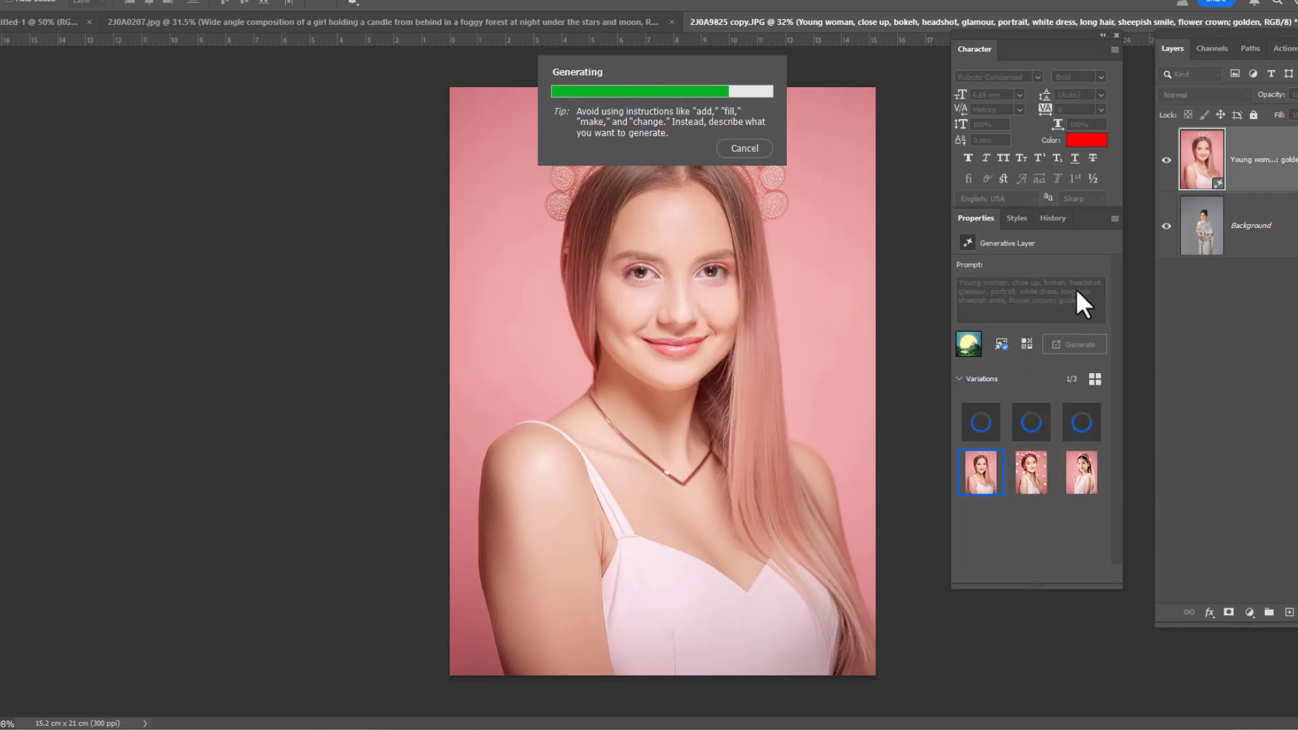
scroll(667, 267, up, 5)
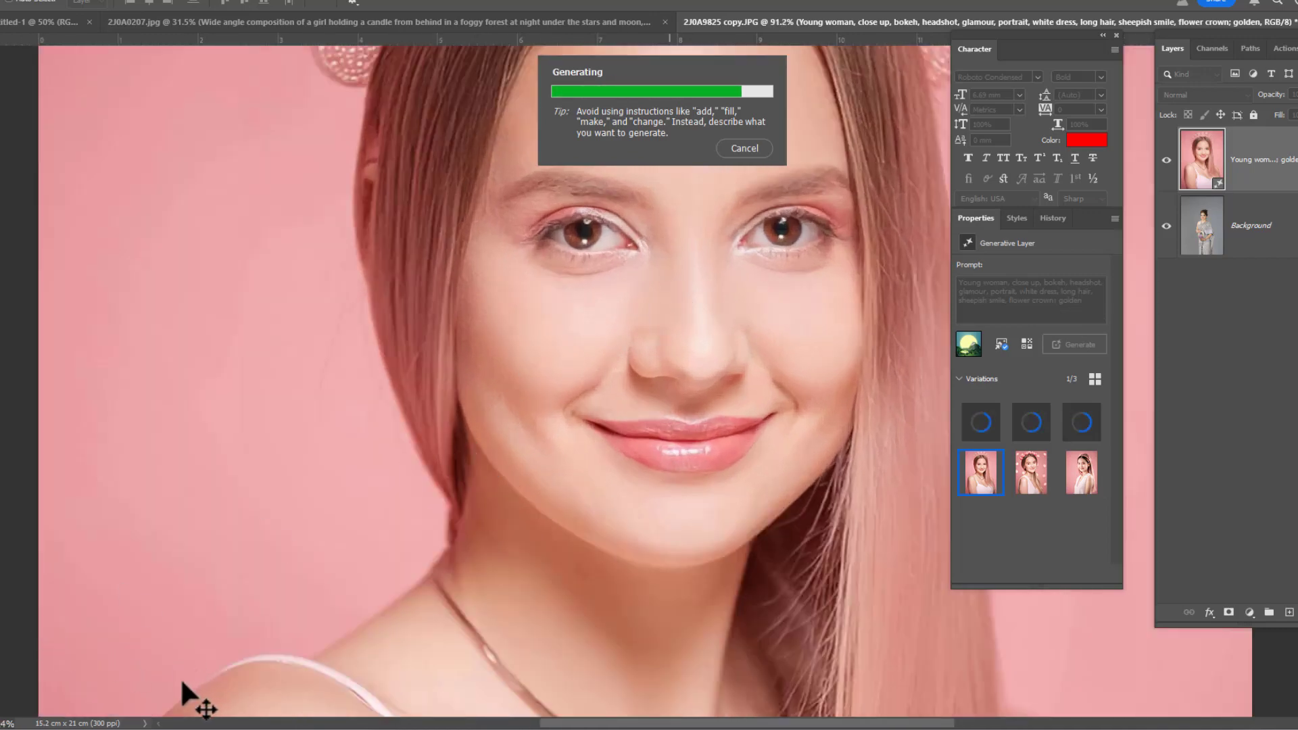
scroll(570, 357, down, 2)
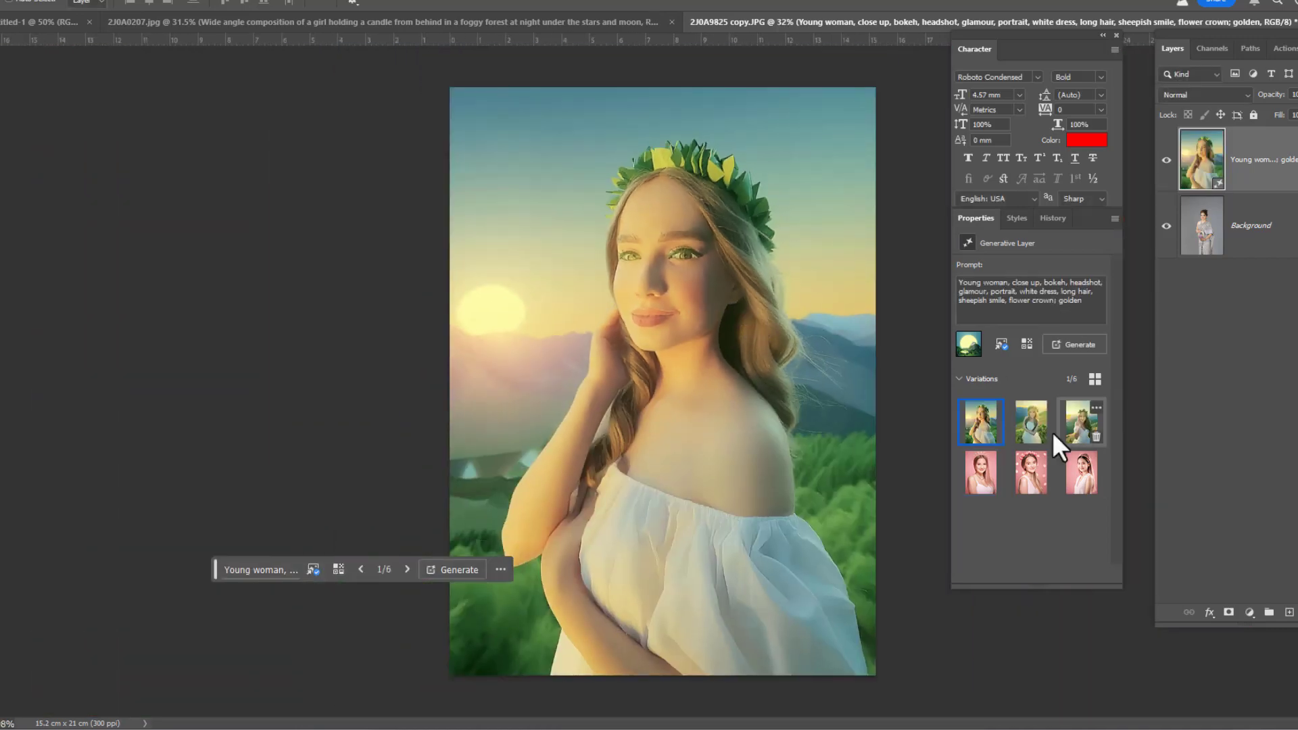
Preview sunset variations 2 and 3, settling on the white-flower-crown woman (3 of 6)
click(1028, 424)
scroll(688, 229, up, 2)
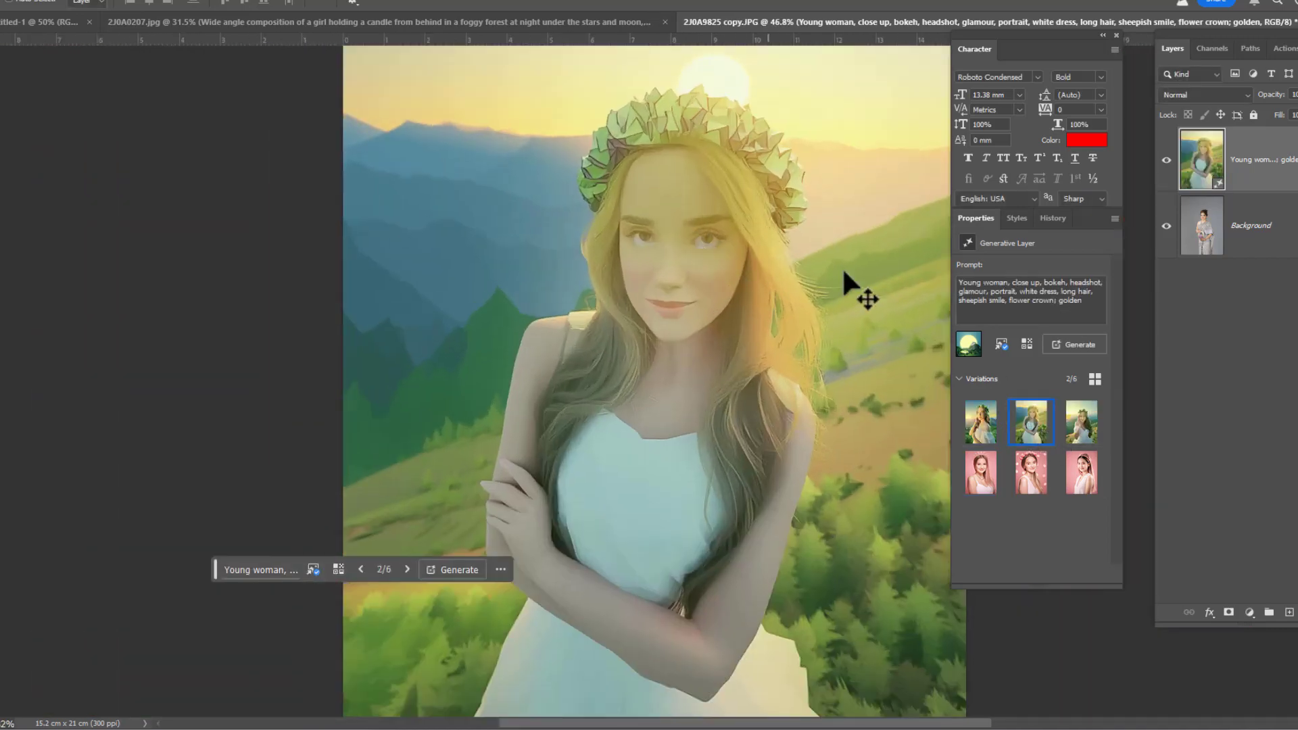
scroll(792, 237, up, 2)
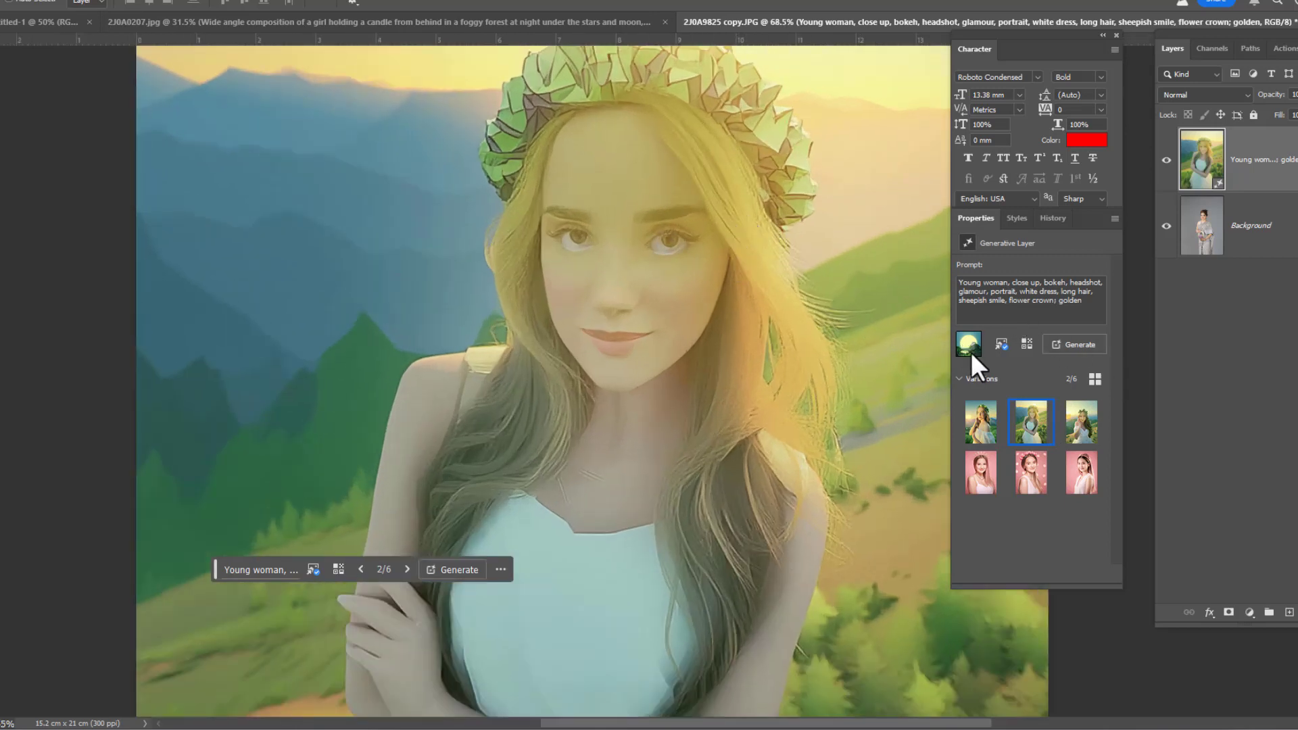
click(1002, 344)
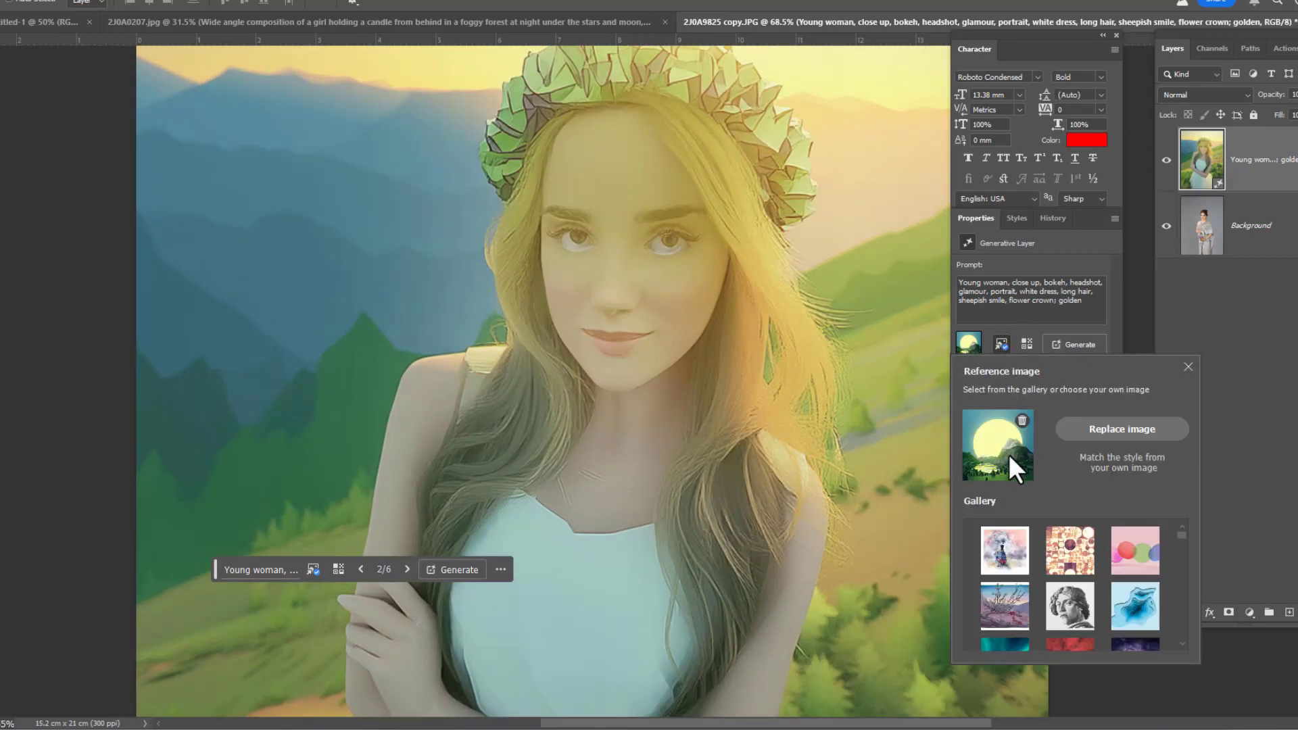
click(662, 311)
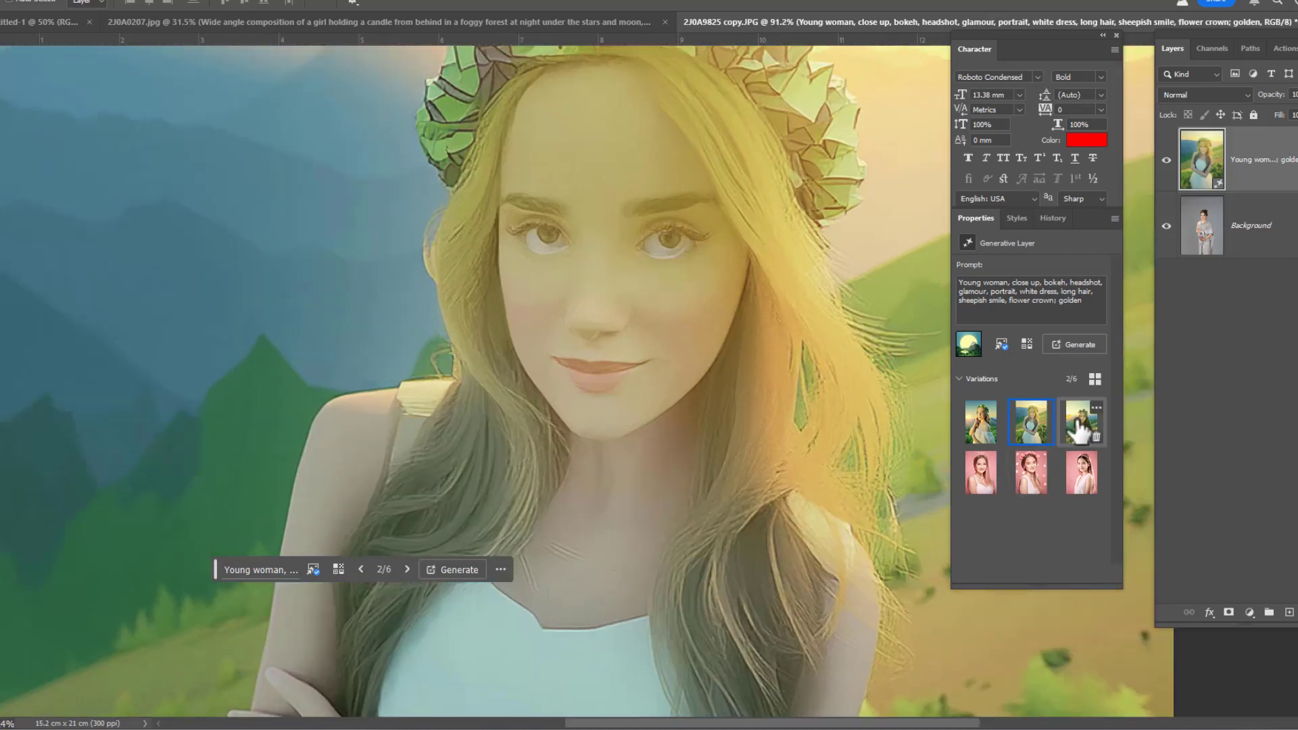
click(1082, 421)
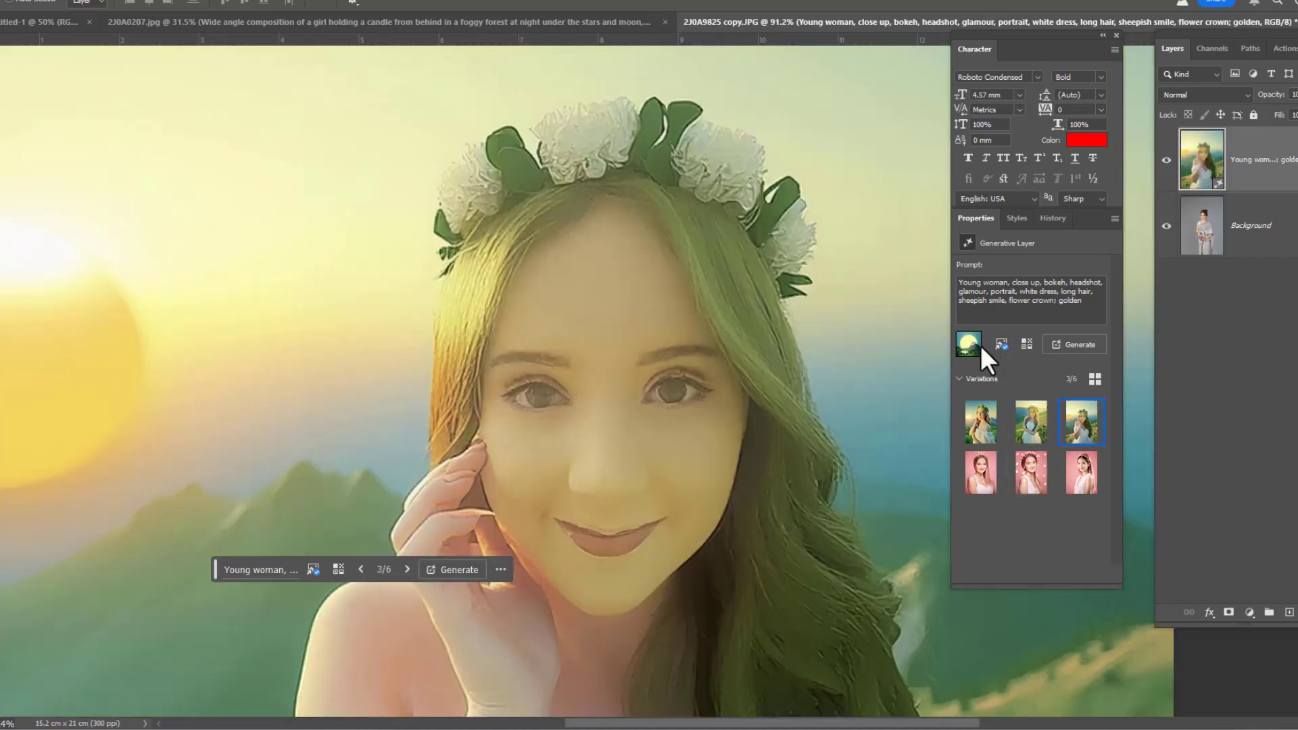
click(980, 345)
Zoom out and pick the pink spheres image as the style reference
key(ctrl+minus)
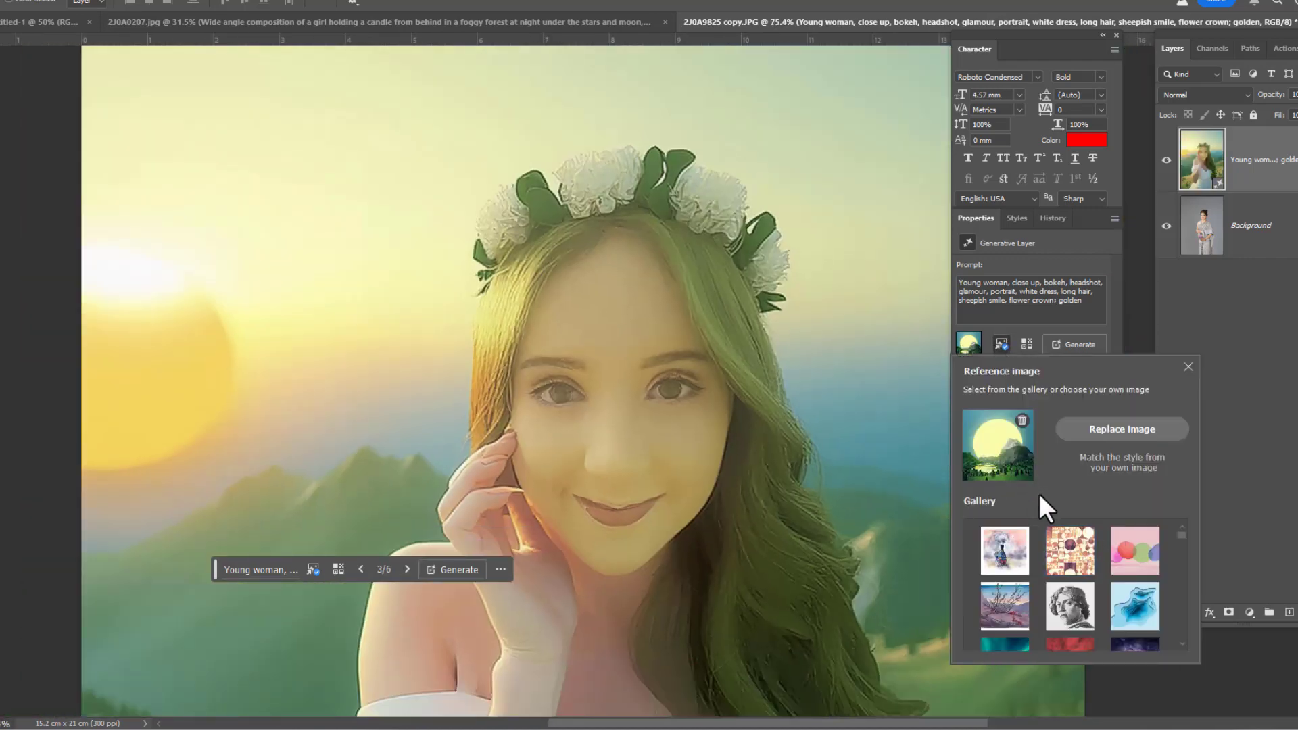
scroll(616, 388, up, 5)
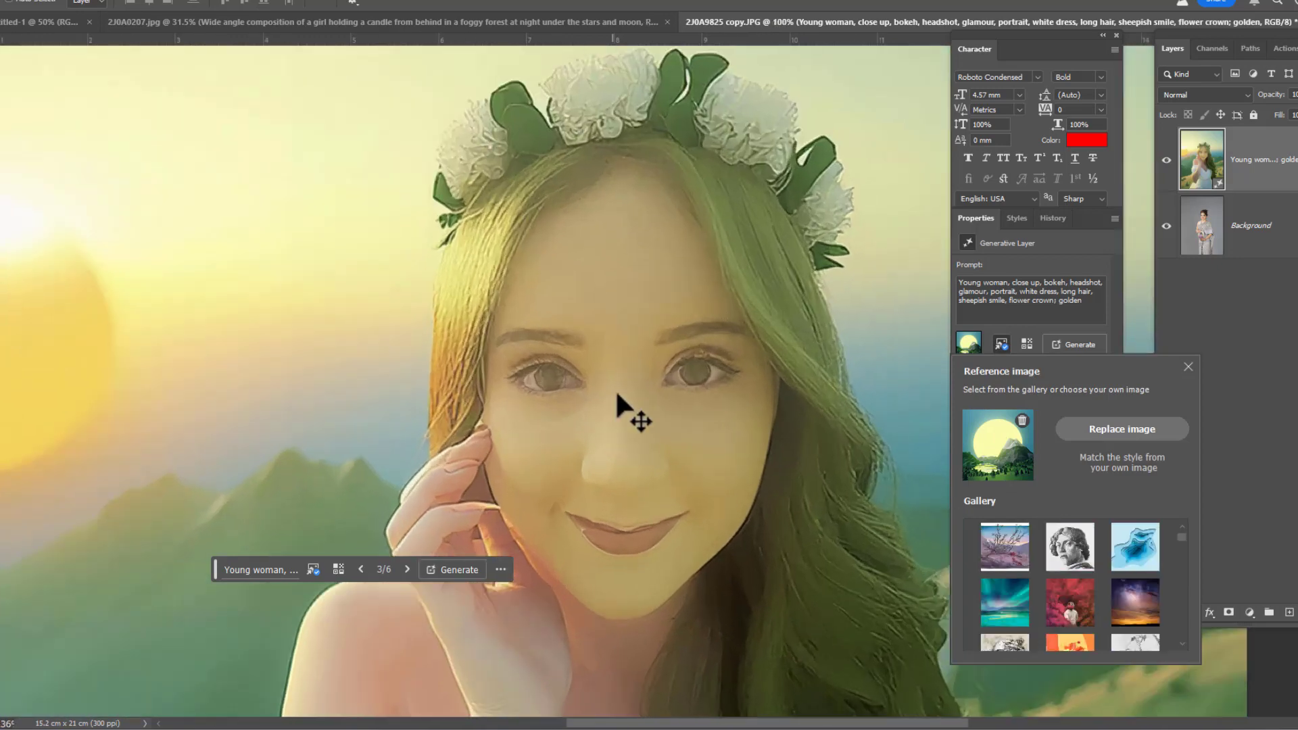
scroll(639, 373, down, 2)
scroll(639, 373, down, 2)
scroll(643, 376, down, 2)
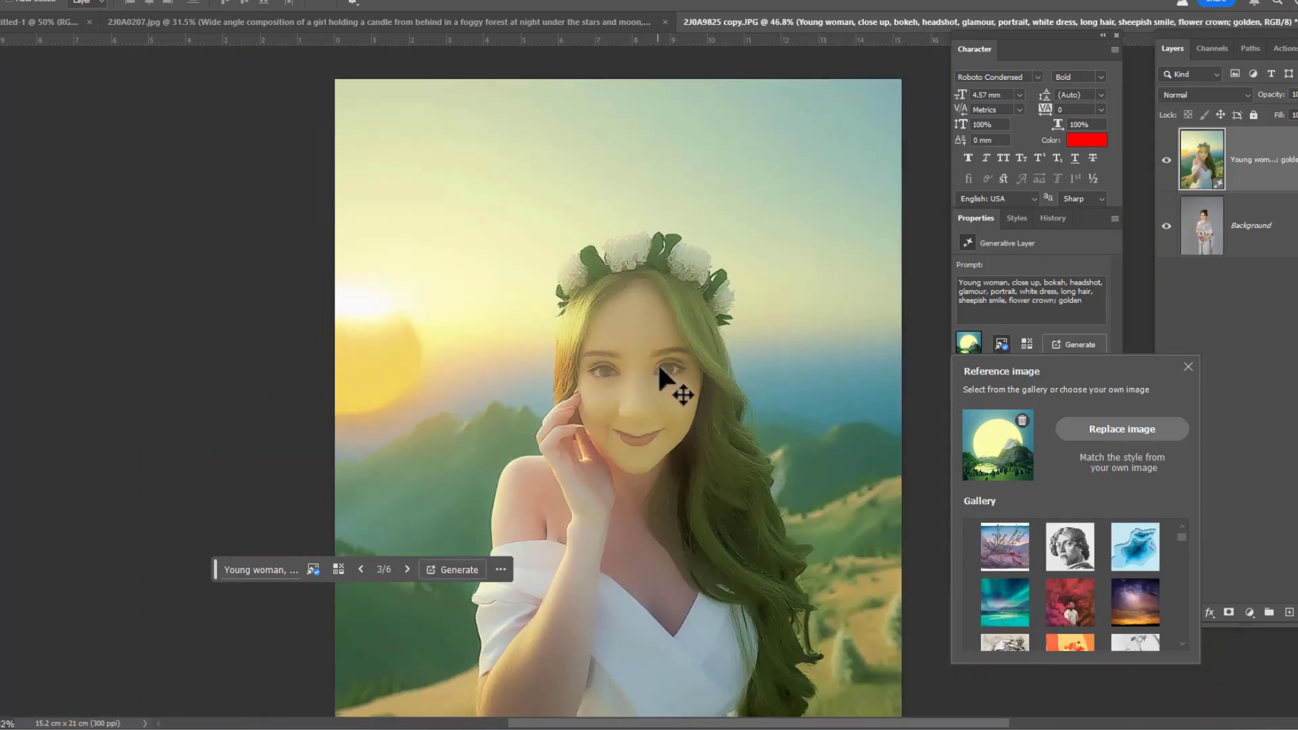
scroll(659, 379, down, 2)
scroll(1134, 562, down, 1)
scroll(1126, 562, down, 1)
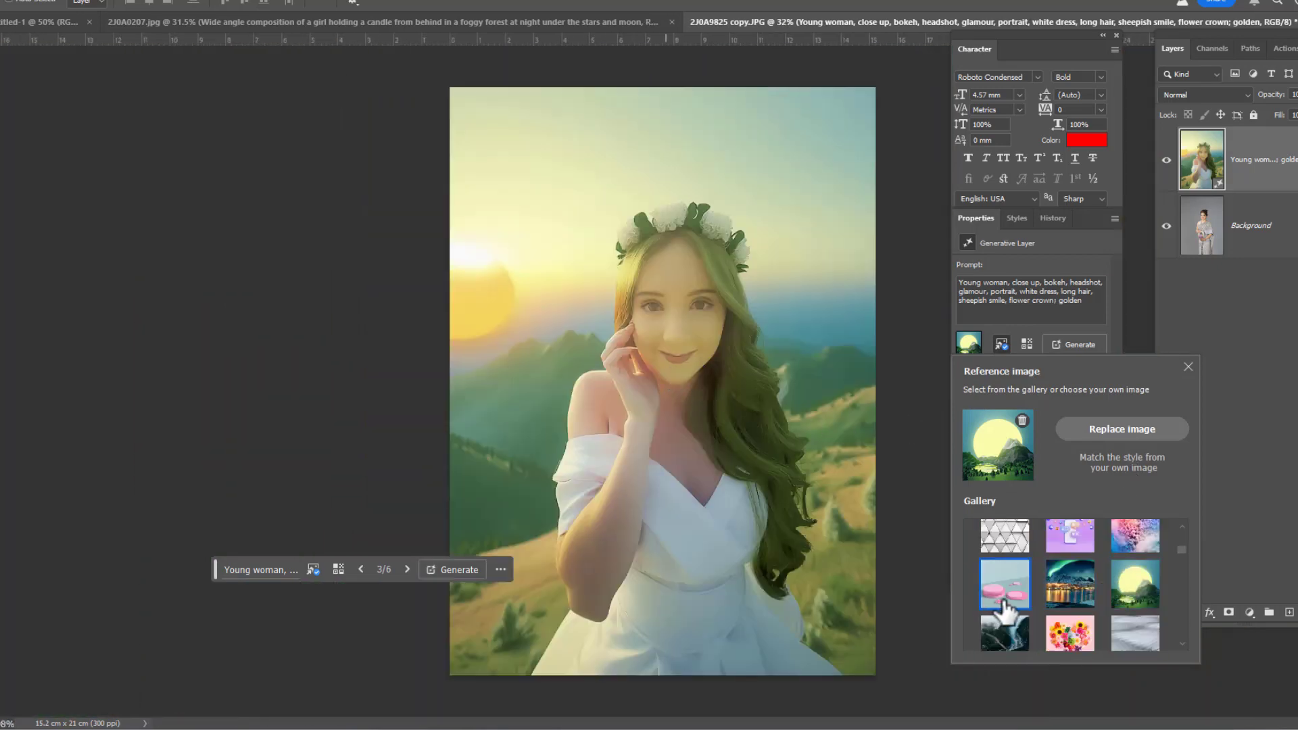
scroll(1113, 563, down, 1)
scroll(1102, 571, down, 1)
scroll(1089, 582, down, 1)
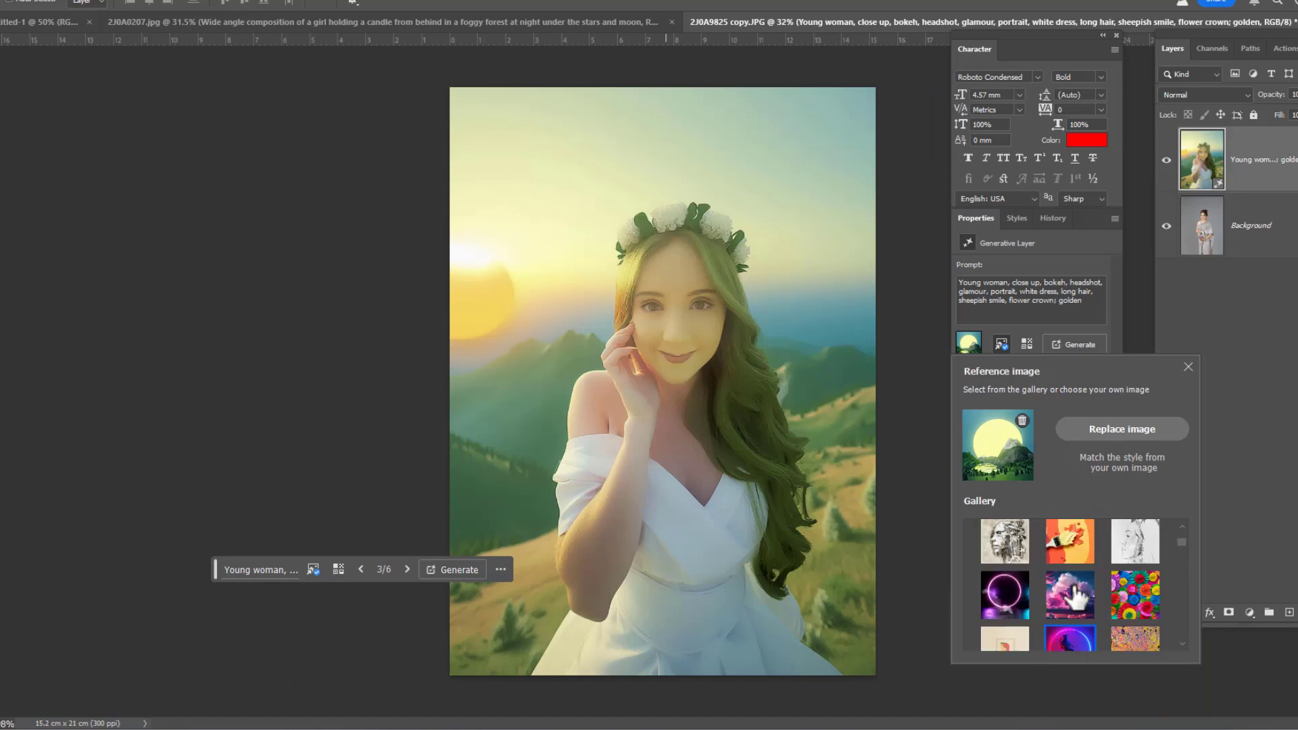
scroll(1072, 593, down, 2)
scroll(1112, 595, up, 1)
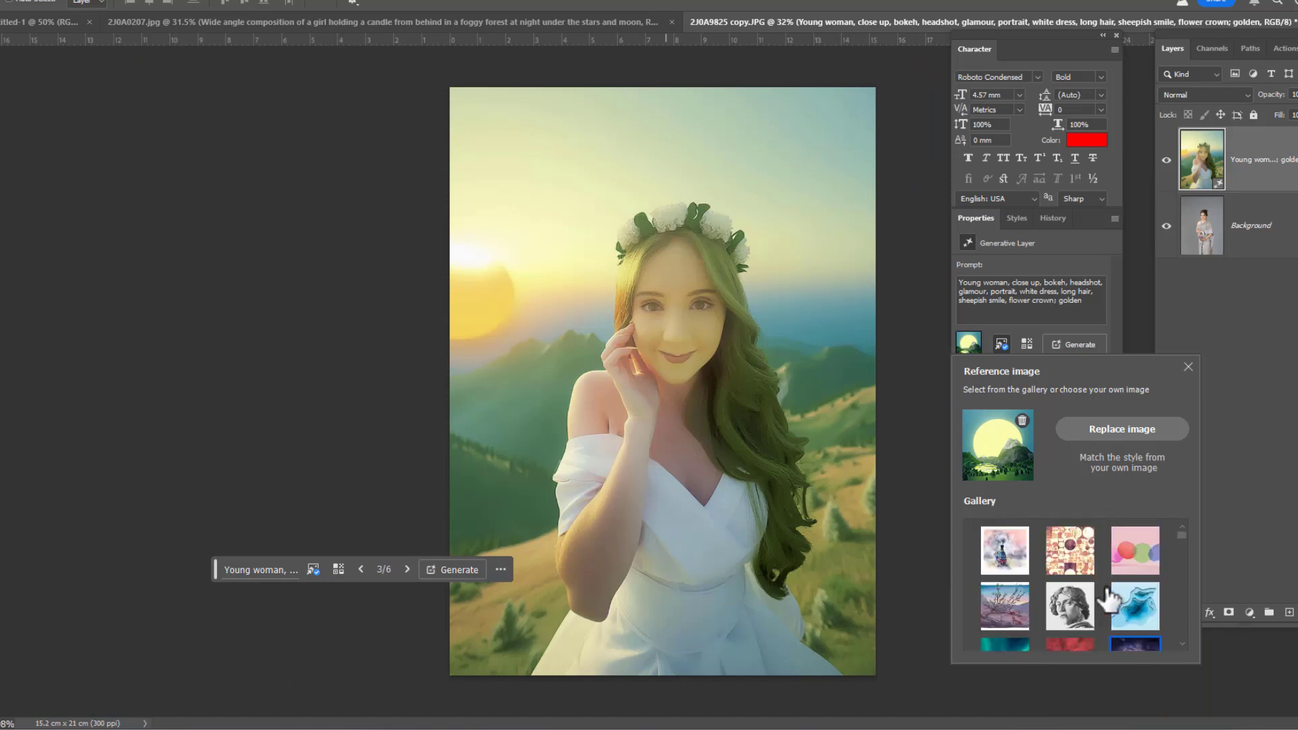
click(1138, 561)
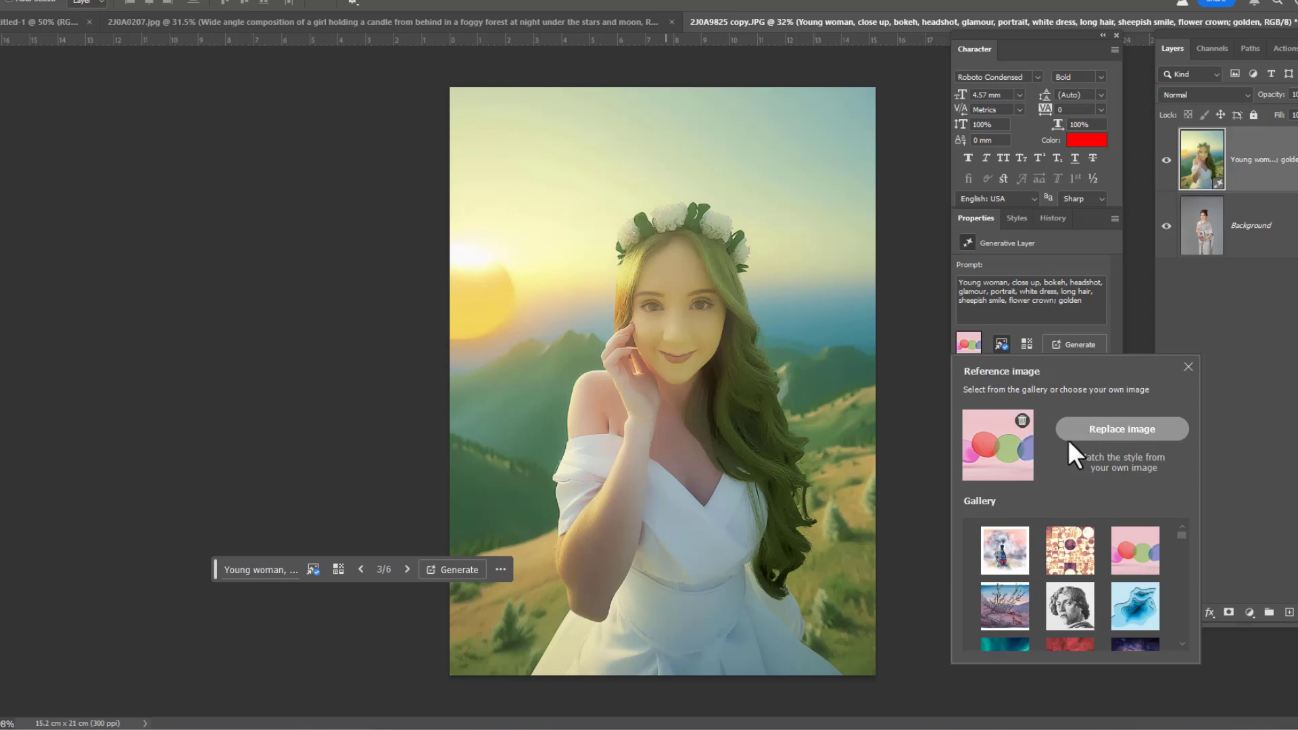
click(1083, 313)
Generate new pink-background variations, showing variation 1 of 9 with colourful roses
click(1082, 344)
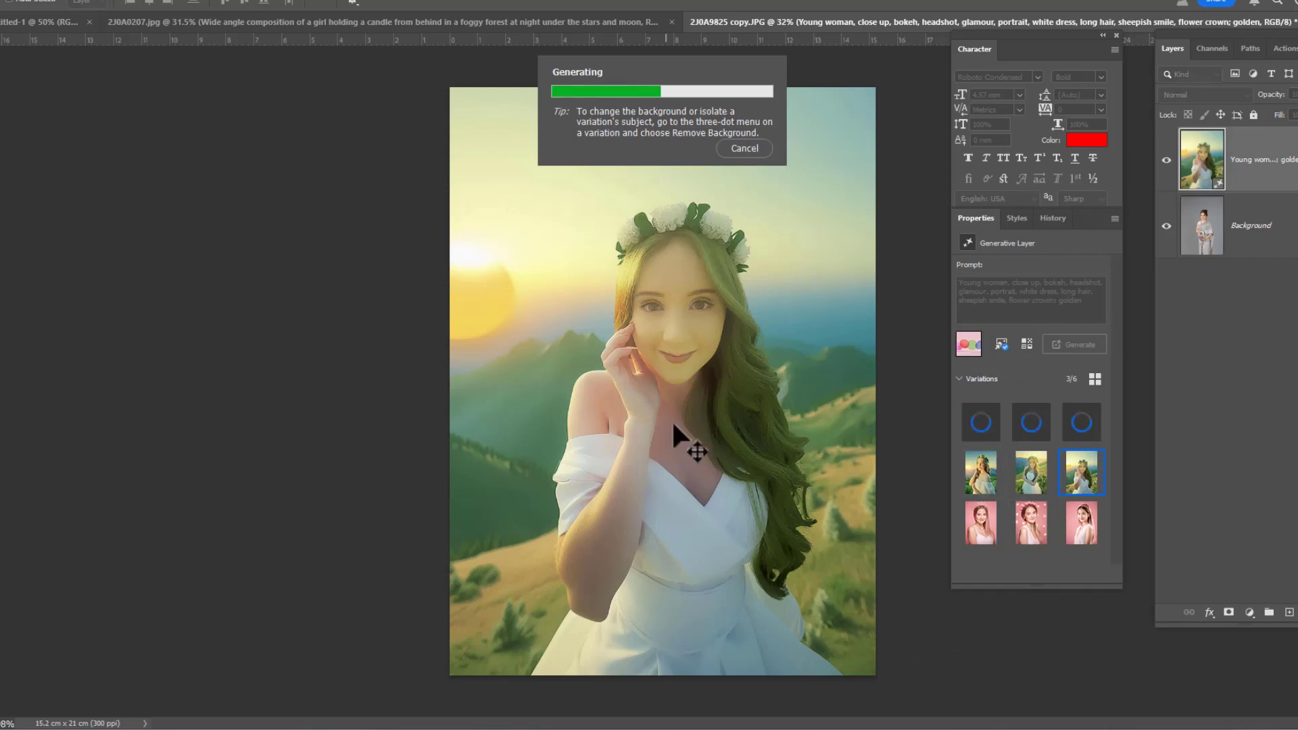
scroll(717, 263, up, 5)
scroll(742, 331, up, 1)
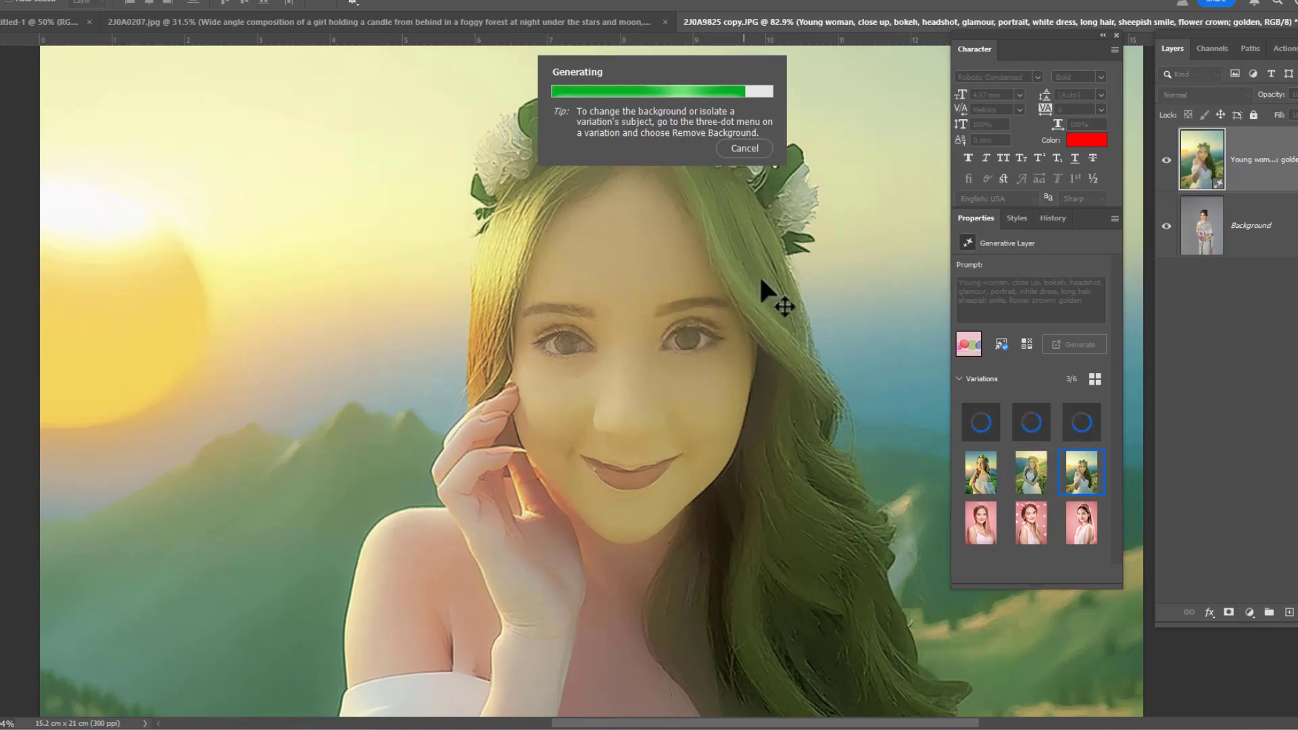
scroll(677, 254, down, 2)
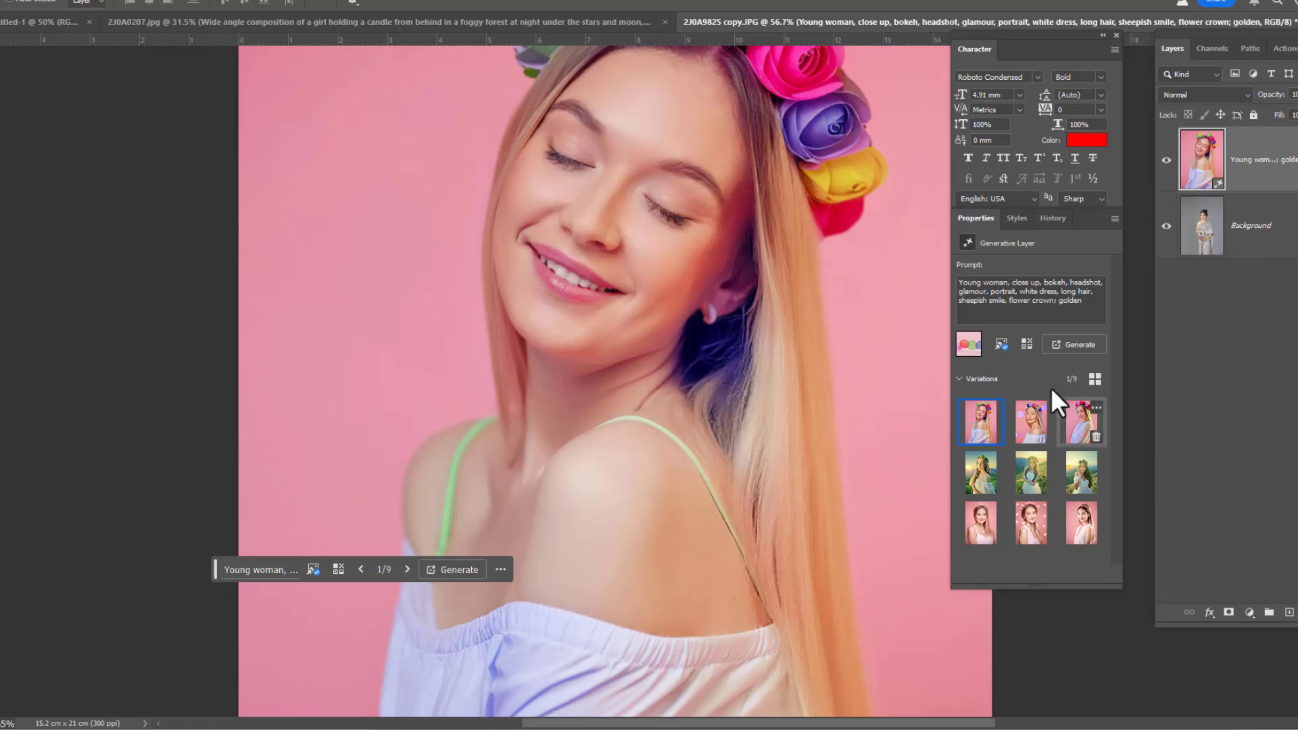
Show variation 2, the pastel-crowned woman with lavender circles, in the portrait
click(1001, 341)
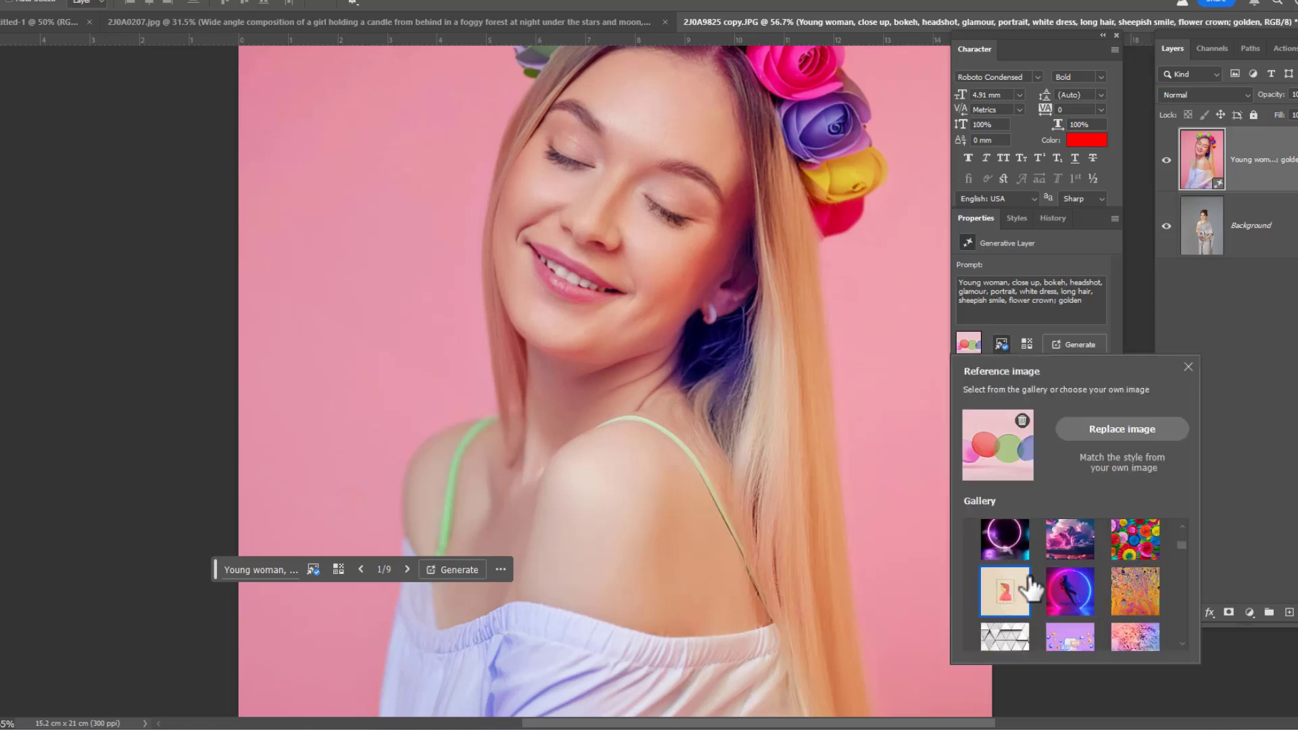
scroll(1028, 580, down, 3)
scroll(1029, 580, down, 3)
click(582, 258)
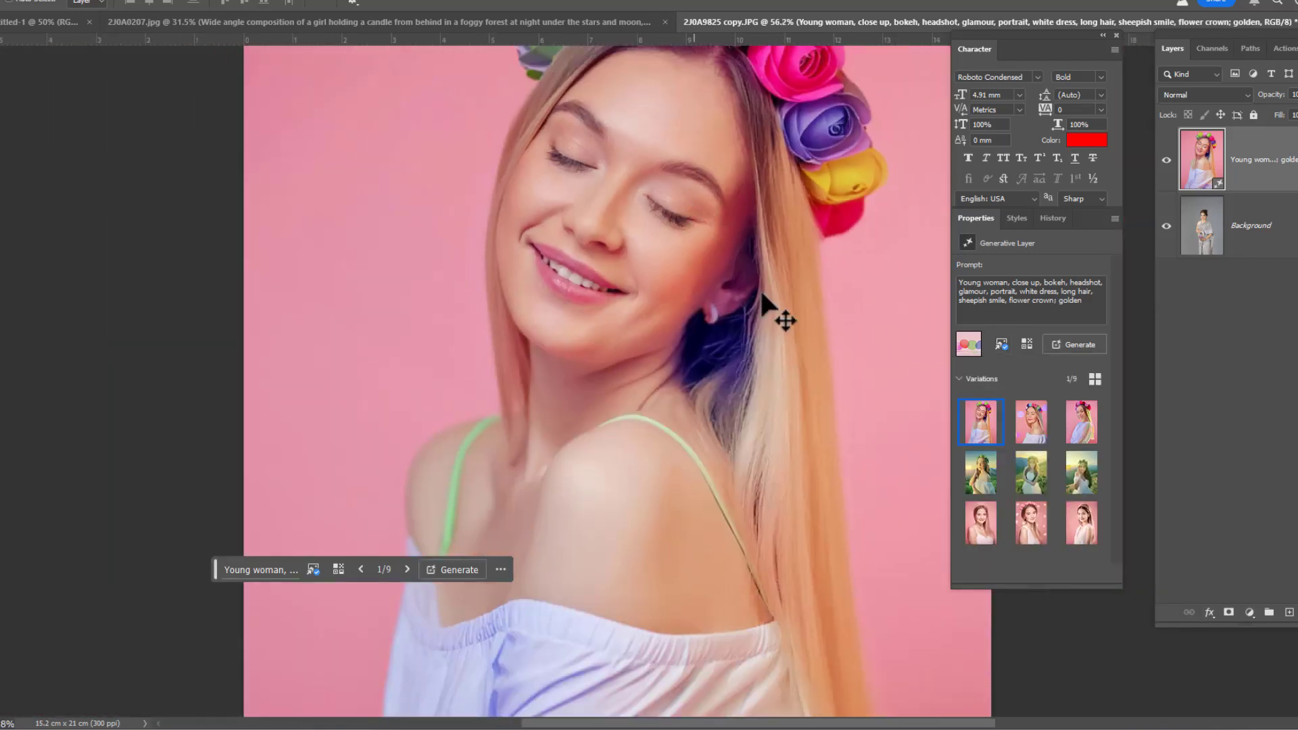
click(1031, 420)
scroll(779, 310, up, 3)
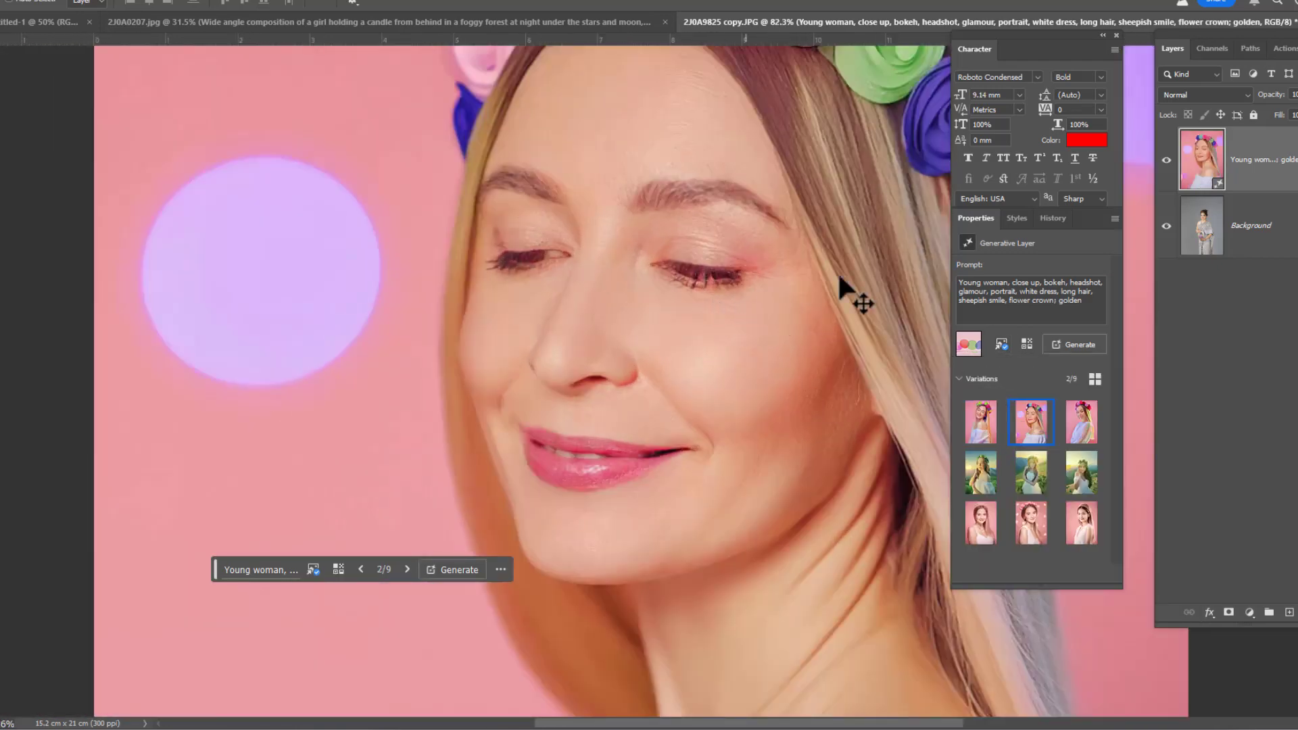
Select the prompt text, then hide and re-show the generative layer to compare with Background
drag(1094, 302, 960, 278)
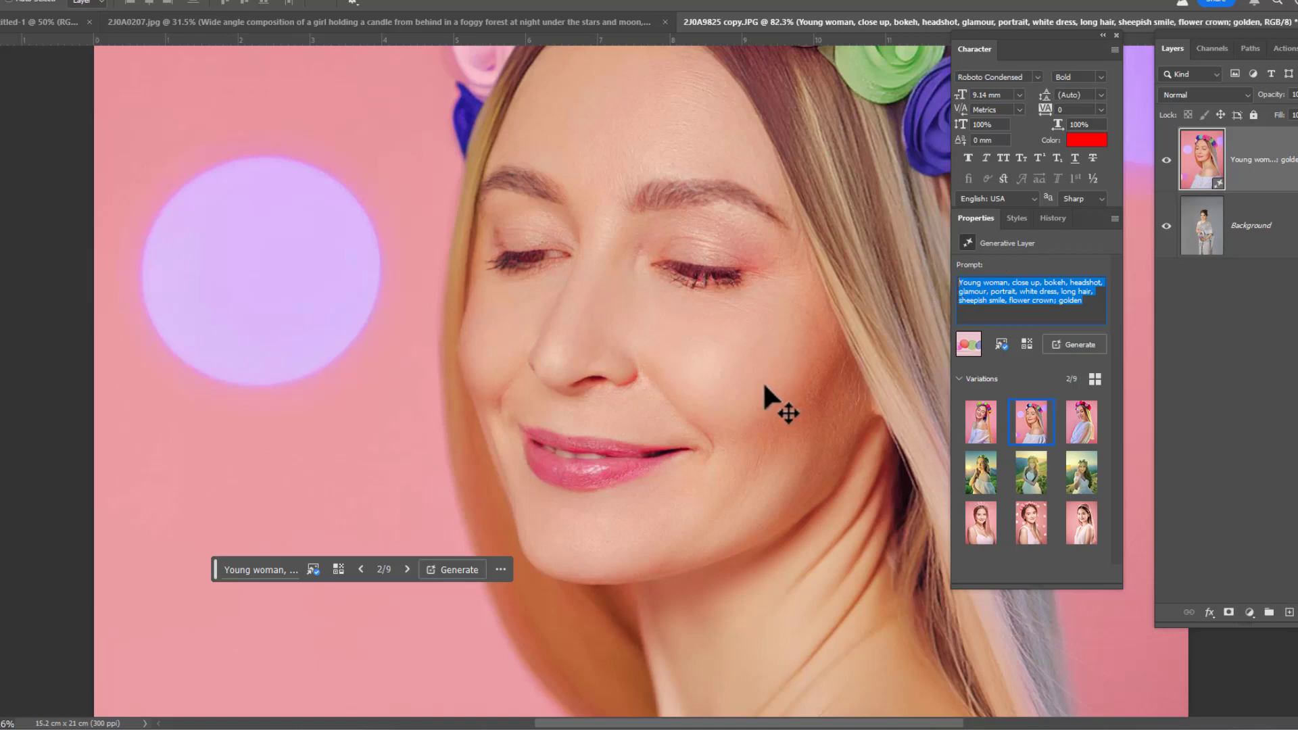
scroll(774, 396, up, 3)
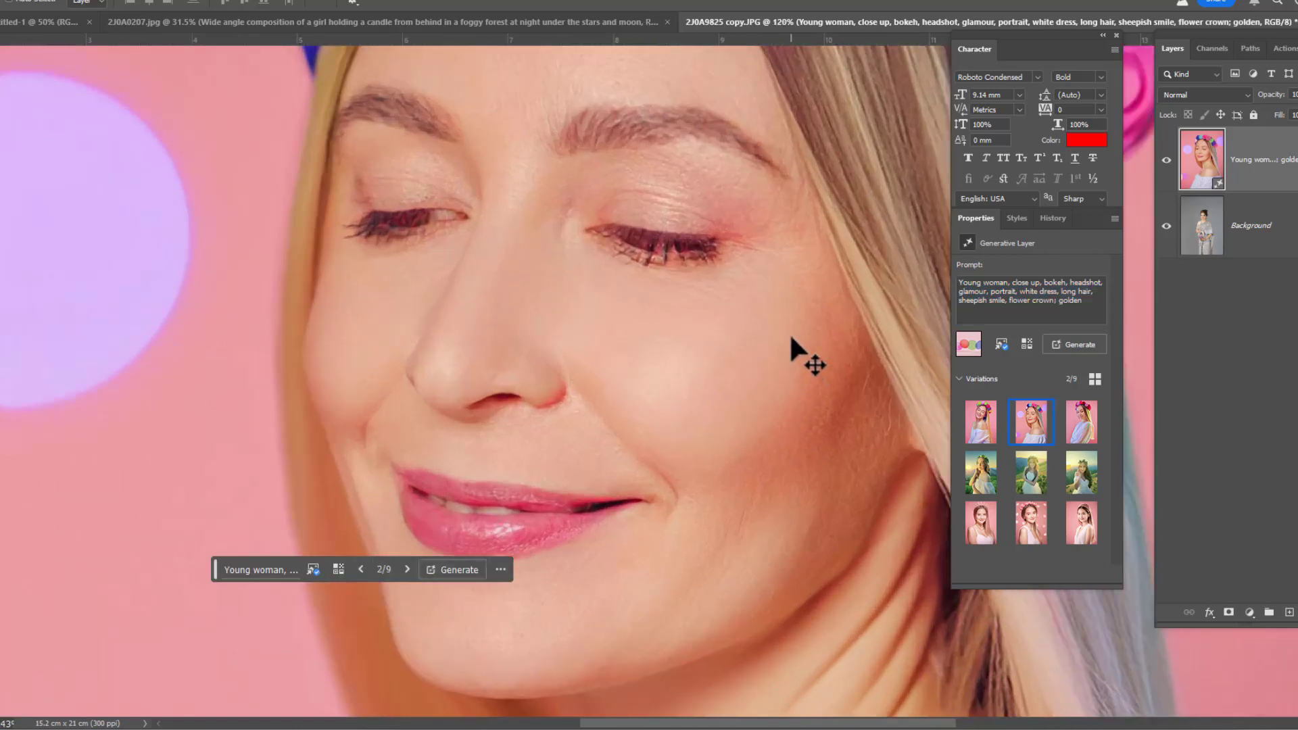
scroll(796, 342, down, 2)
scroll(795, 341, down, 1)
scroll(795, 341, down, 2)
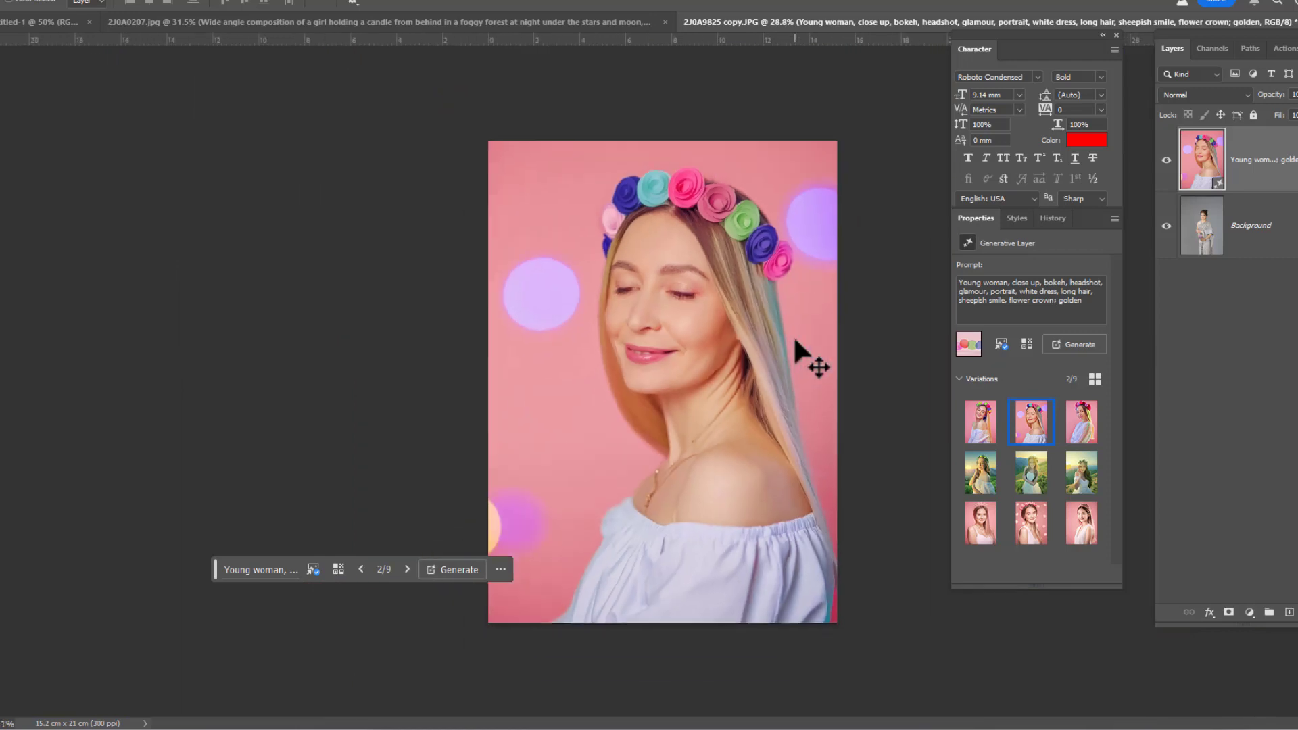
scroll(795, 342, up, 1)
scroll(730, 335, up, 2)
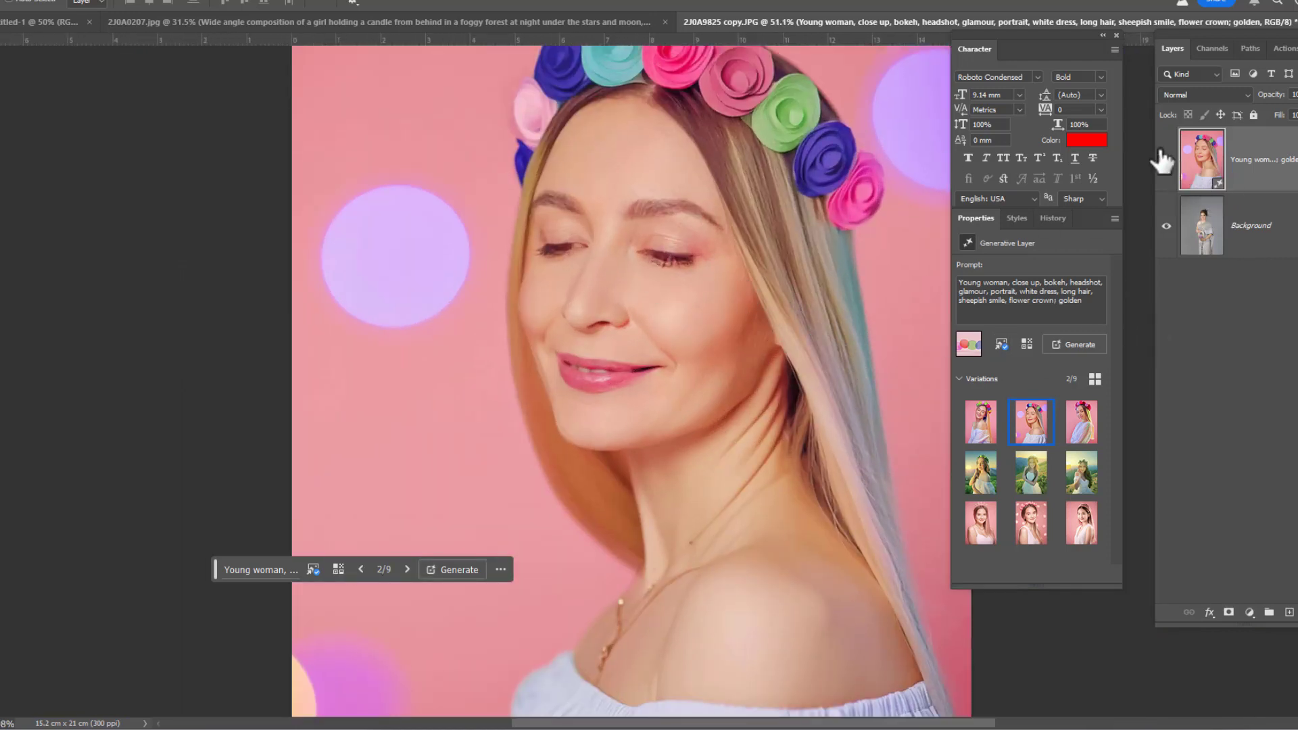
click(1167, 160)
click(1167, 160)
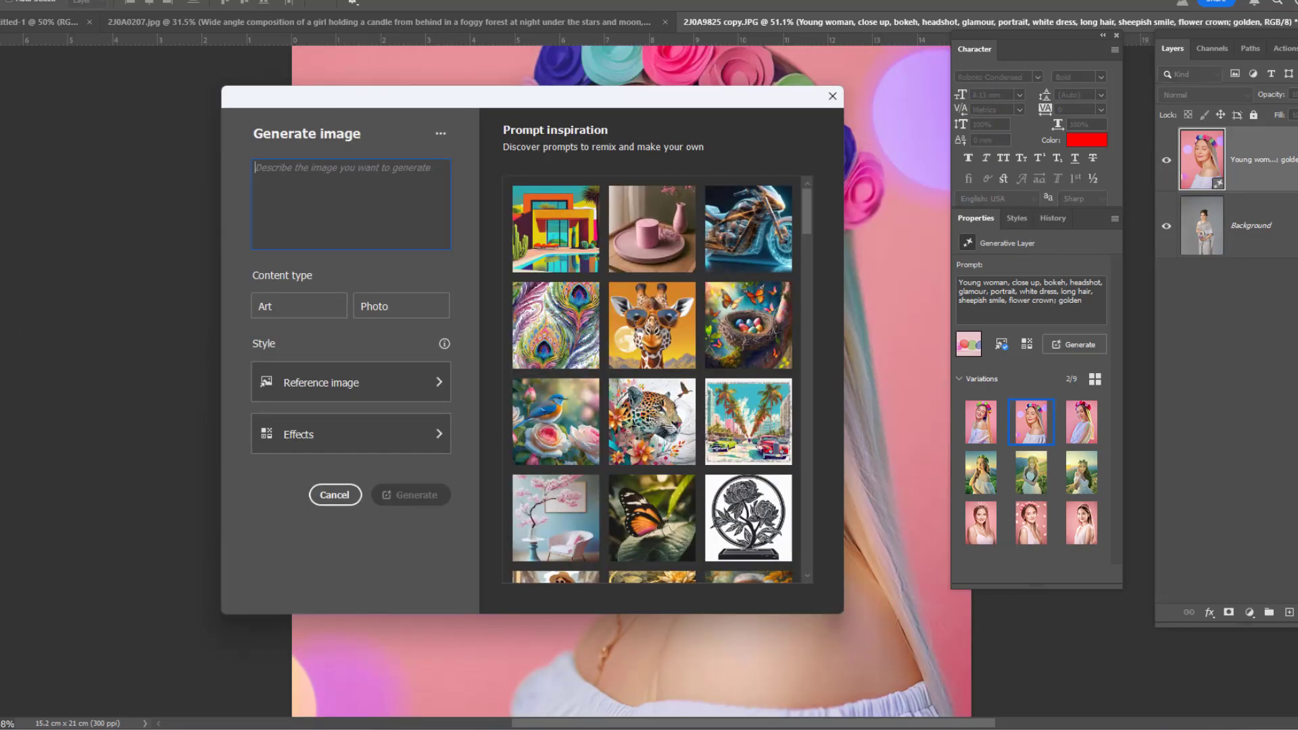
Load the 'A view of an empty tropical beach' inspiration prompt as an Art generation on Untitled-1
click(833, 96)
click(30, 20)
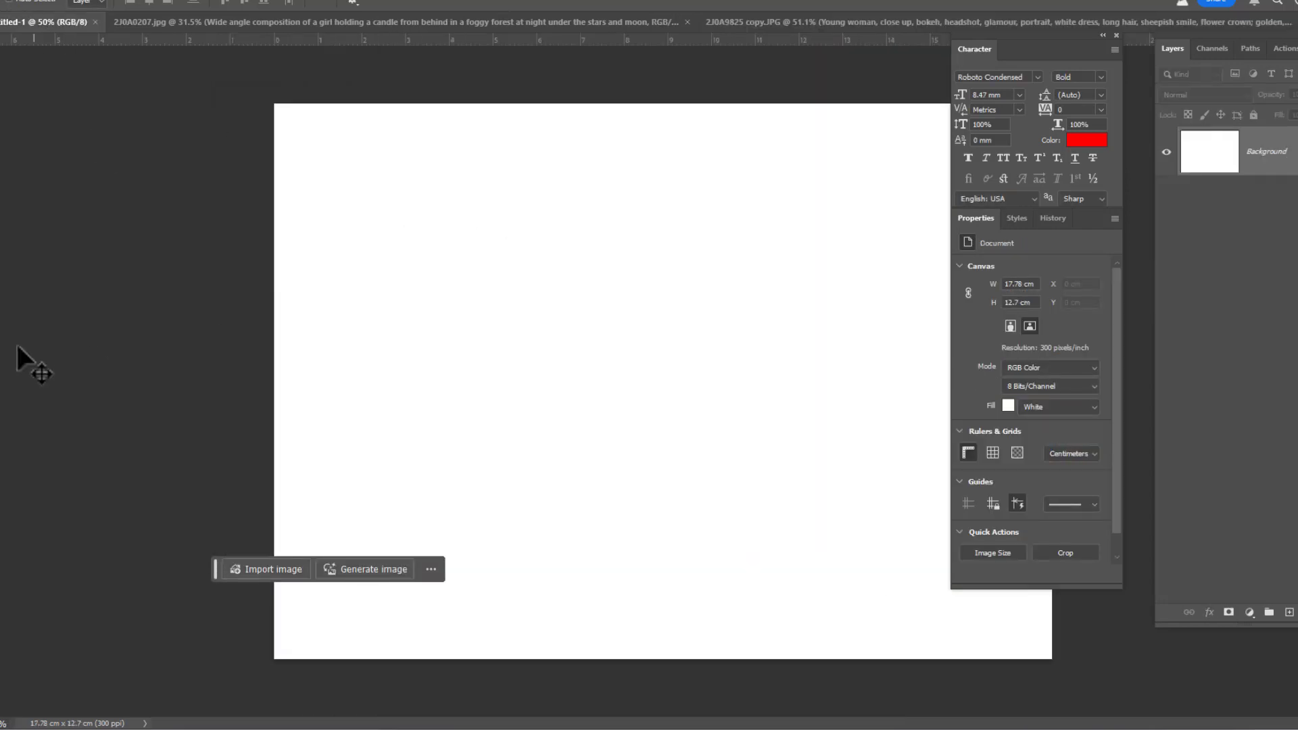
click(365, 569)
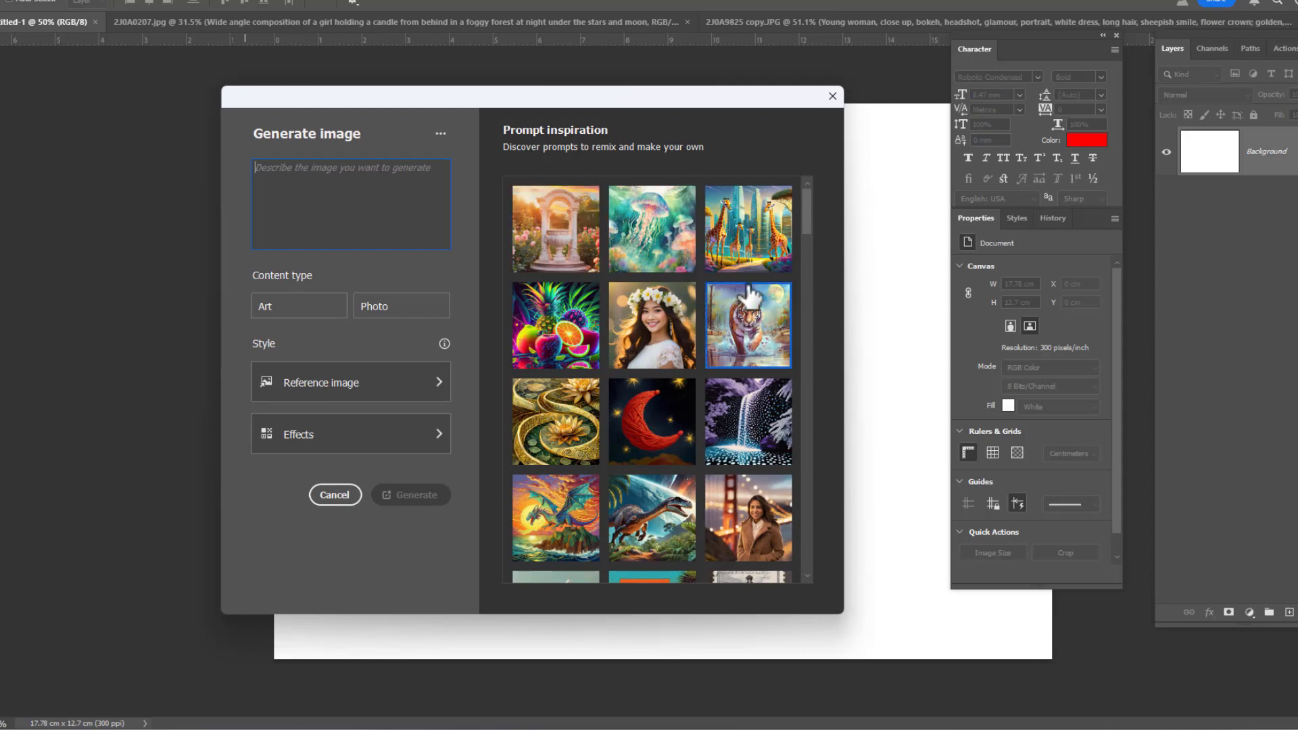
drag(808, 203, 788, 533)
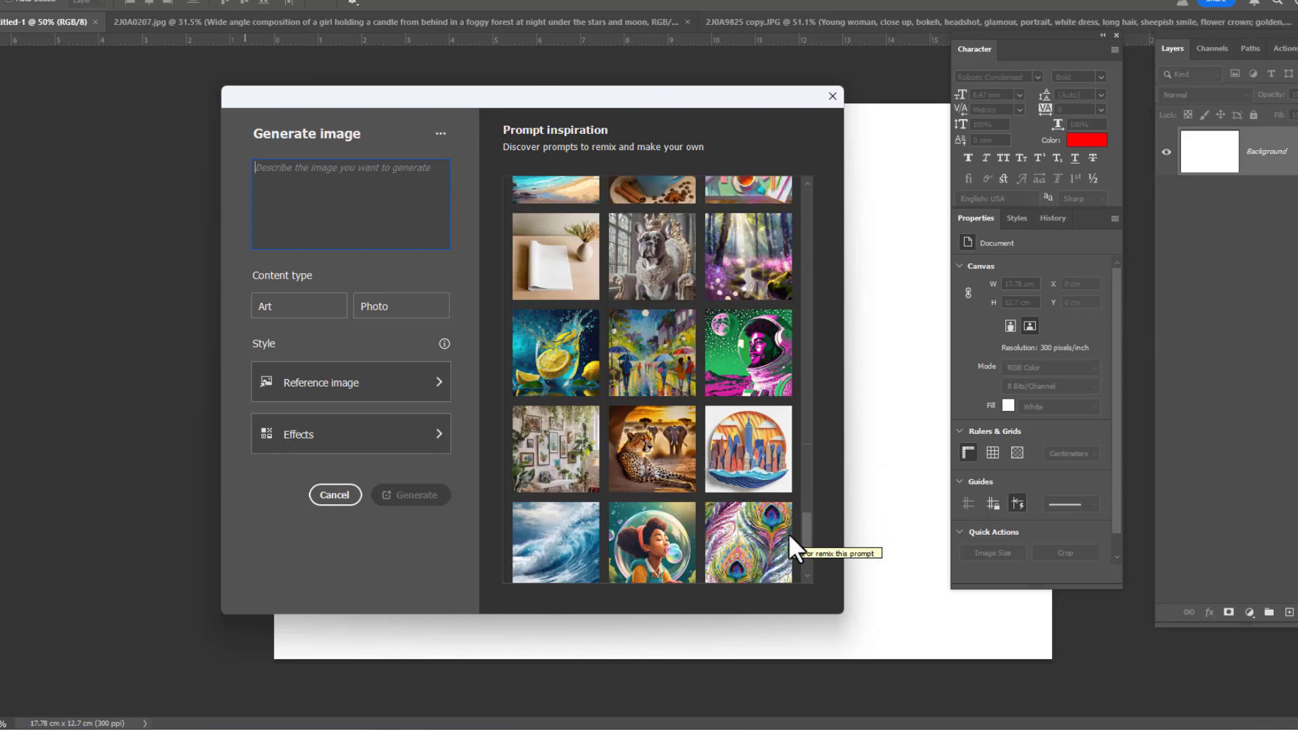
scroll(635, 284, up, 3)
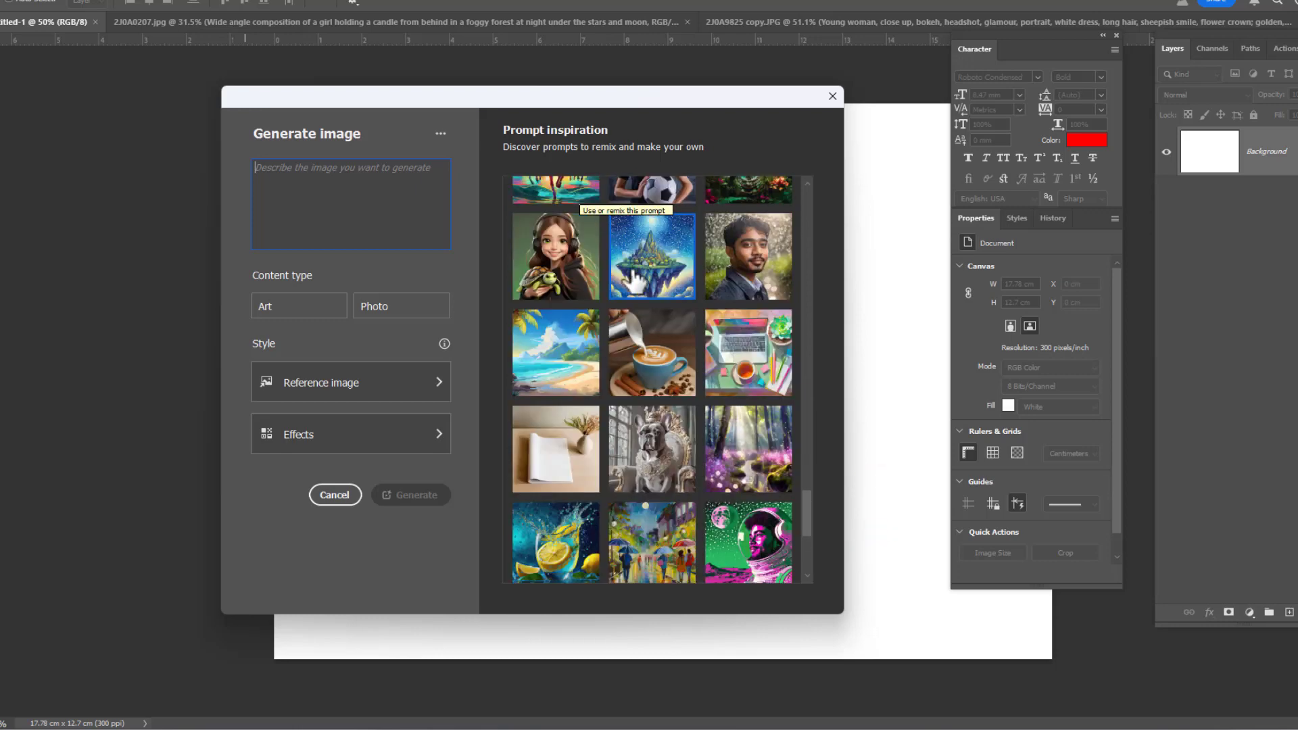
click(565, 342)
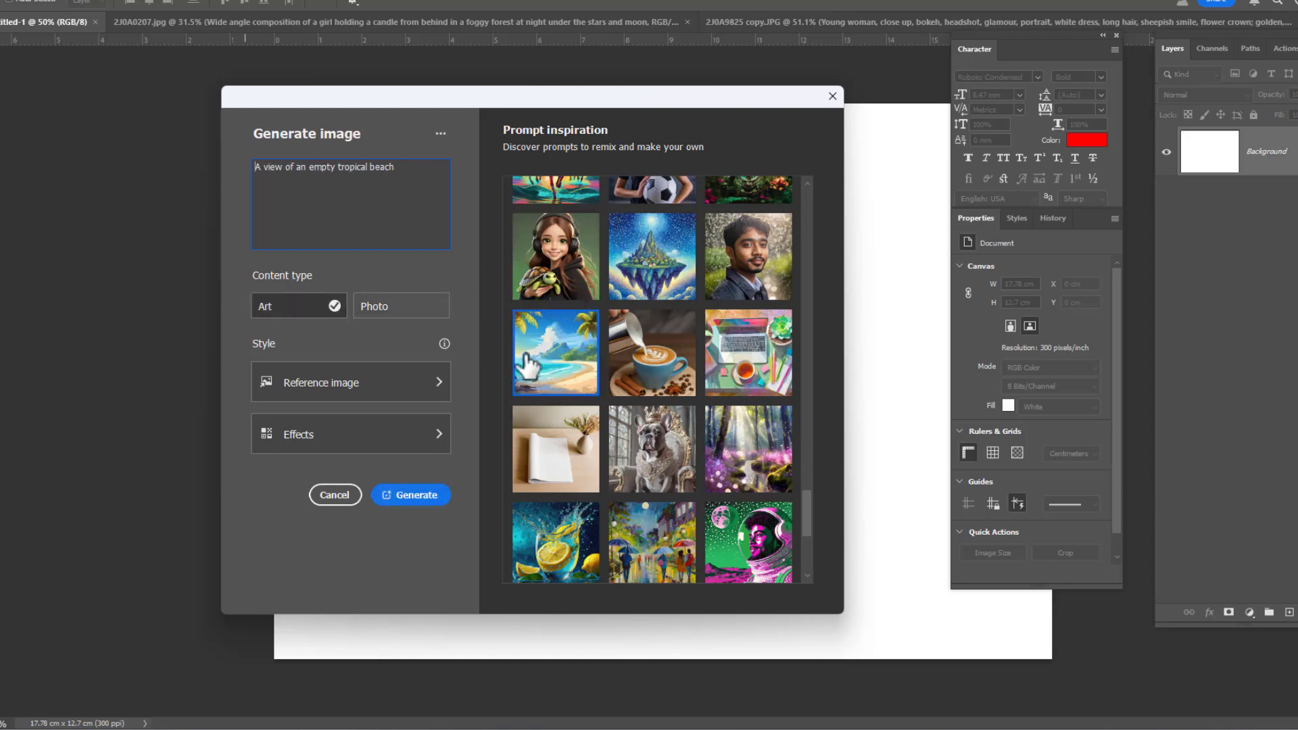
Browse the Popular, Themes and Effects styles and reference images, then generate the tropical beach
click(333, 430)
click(618, 182)
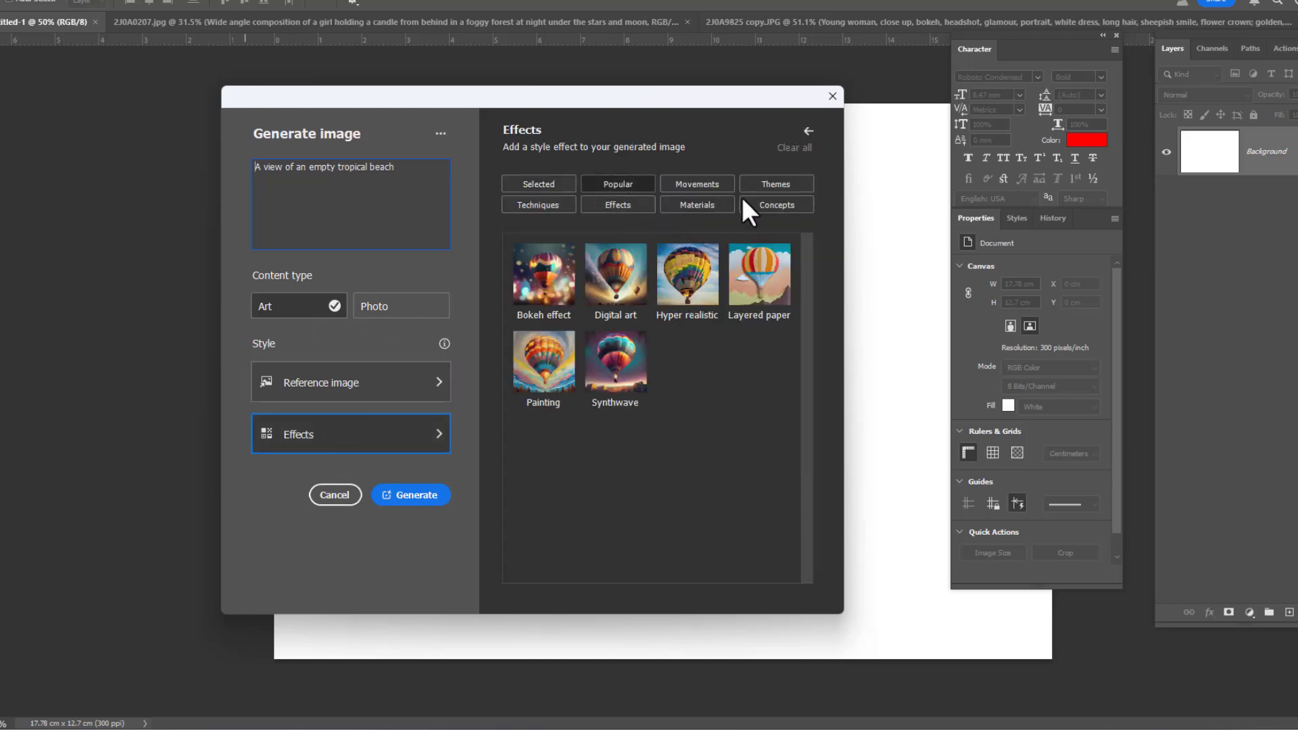
click(777, 187)
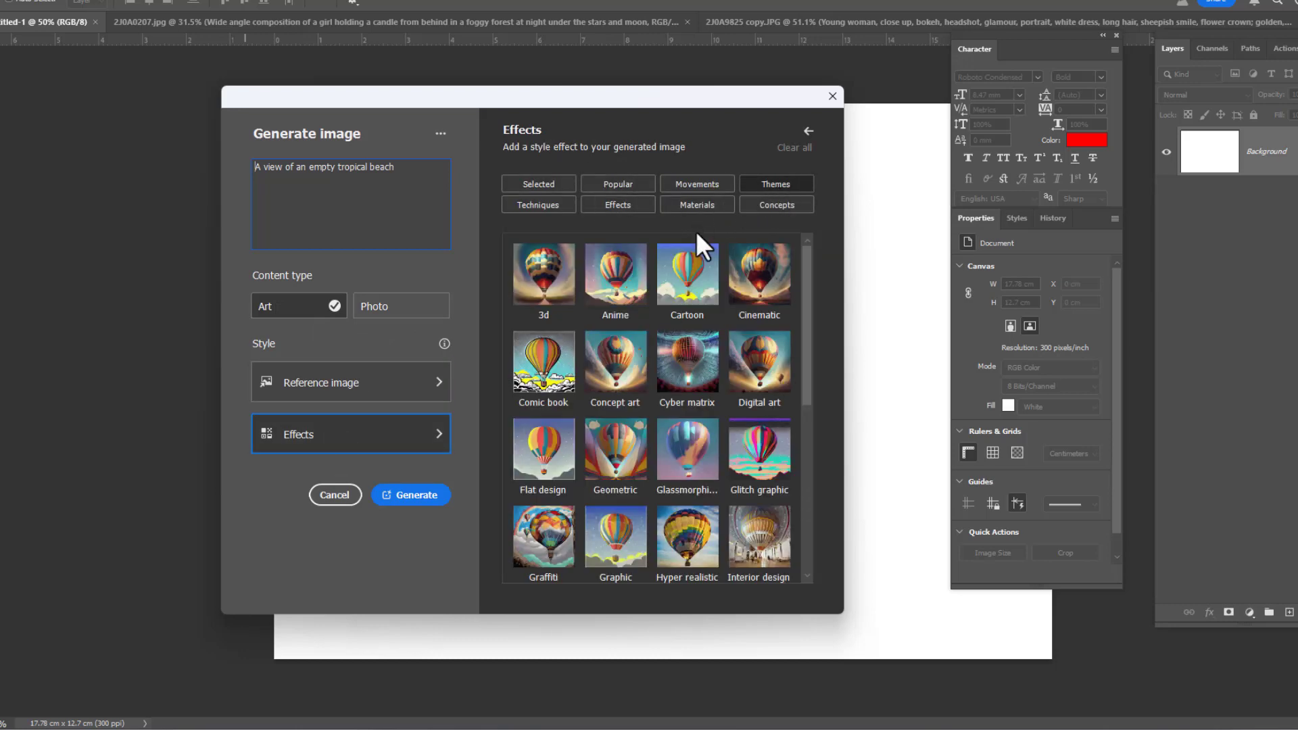
click(616, 203)
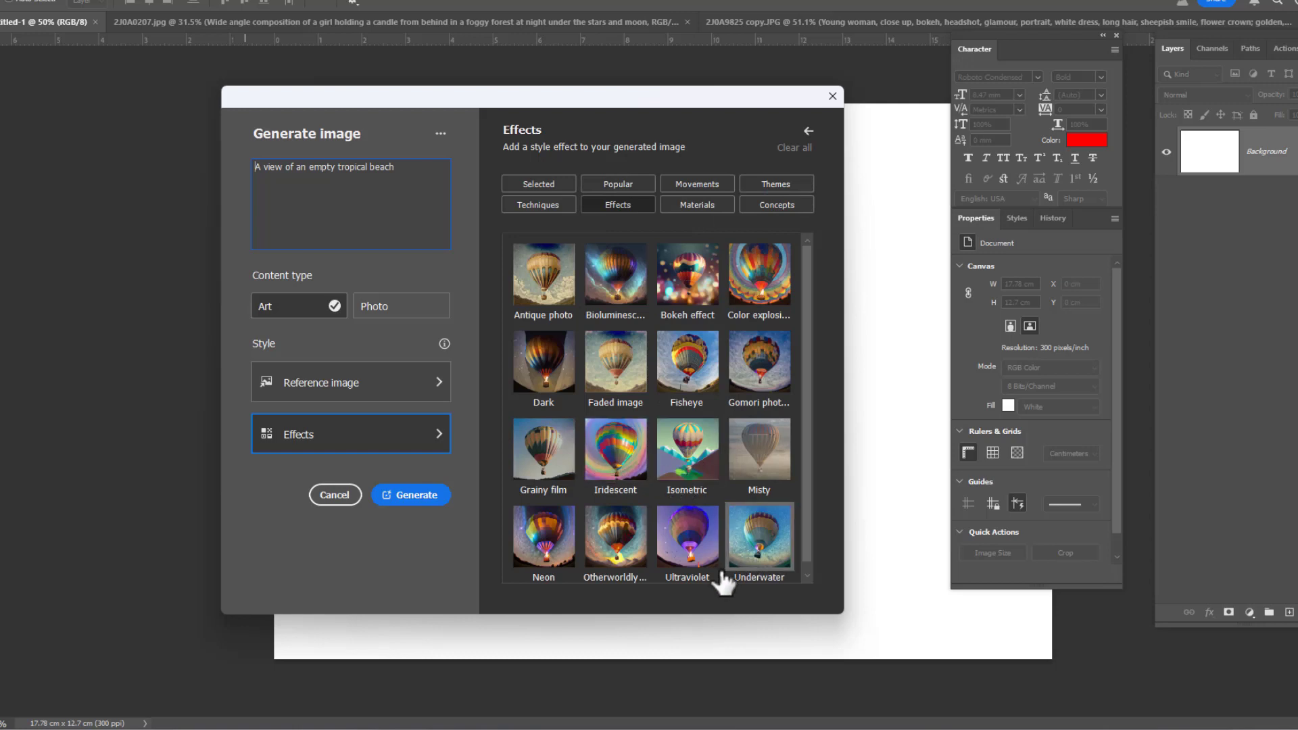
click(807, 131)
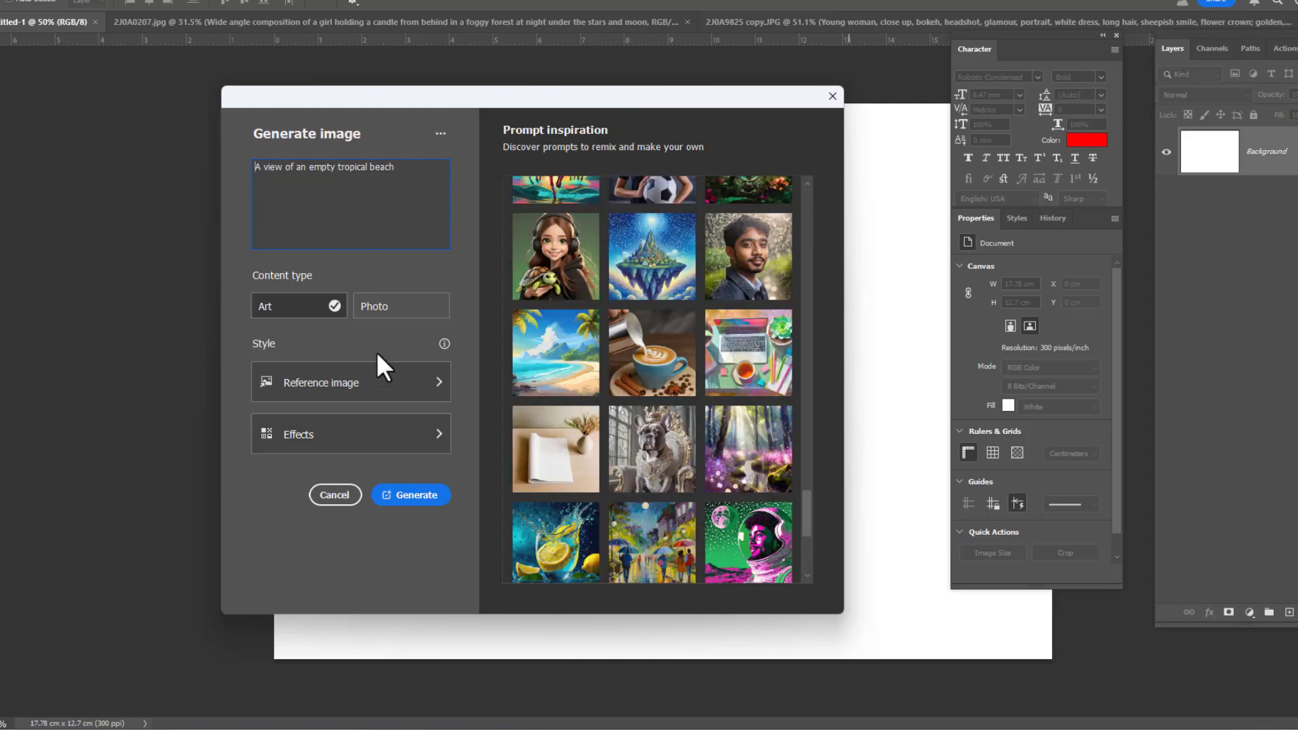
click(370, 379)
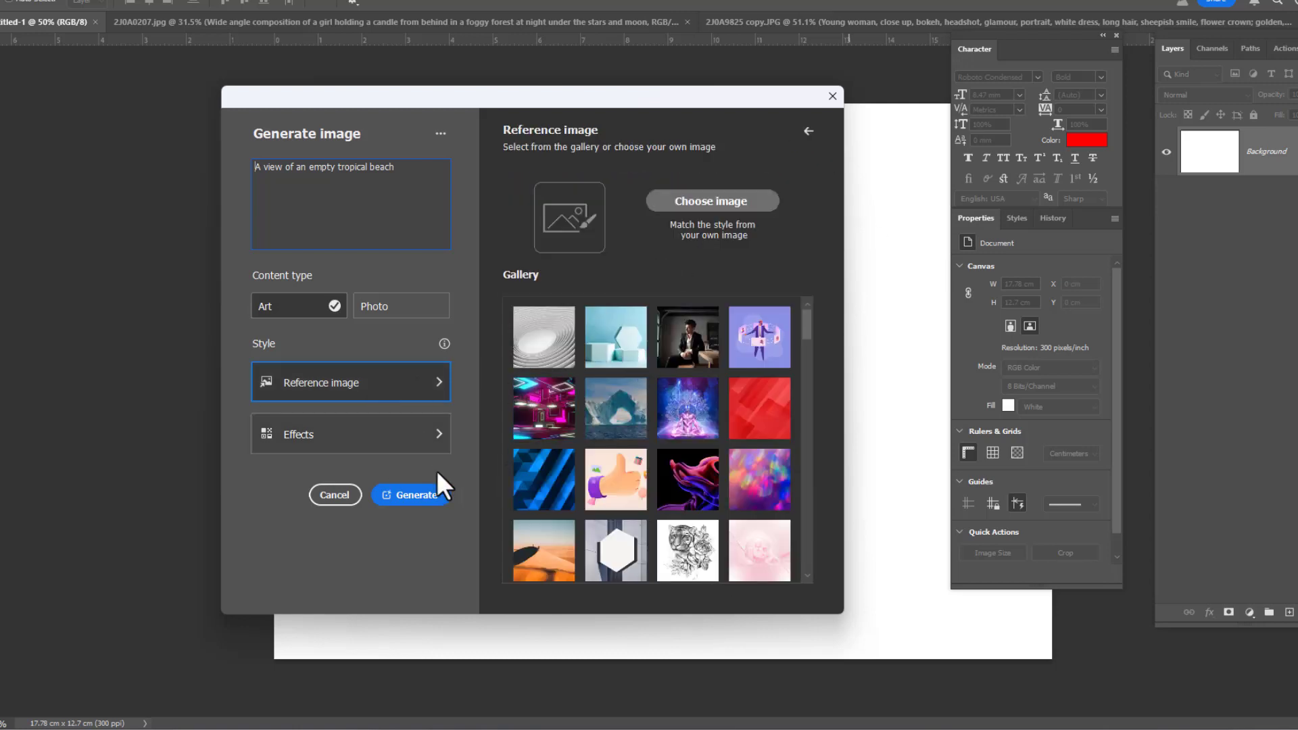
scroll(757, 501, down, 1)
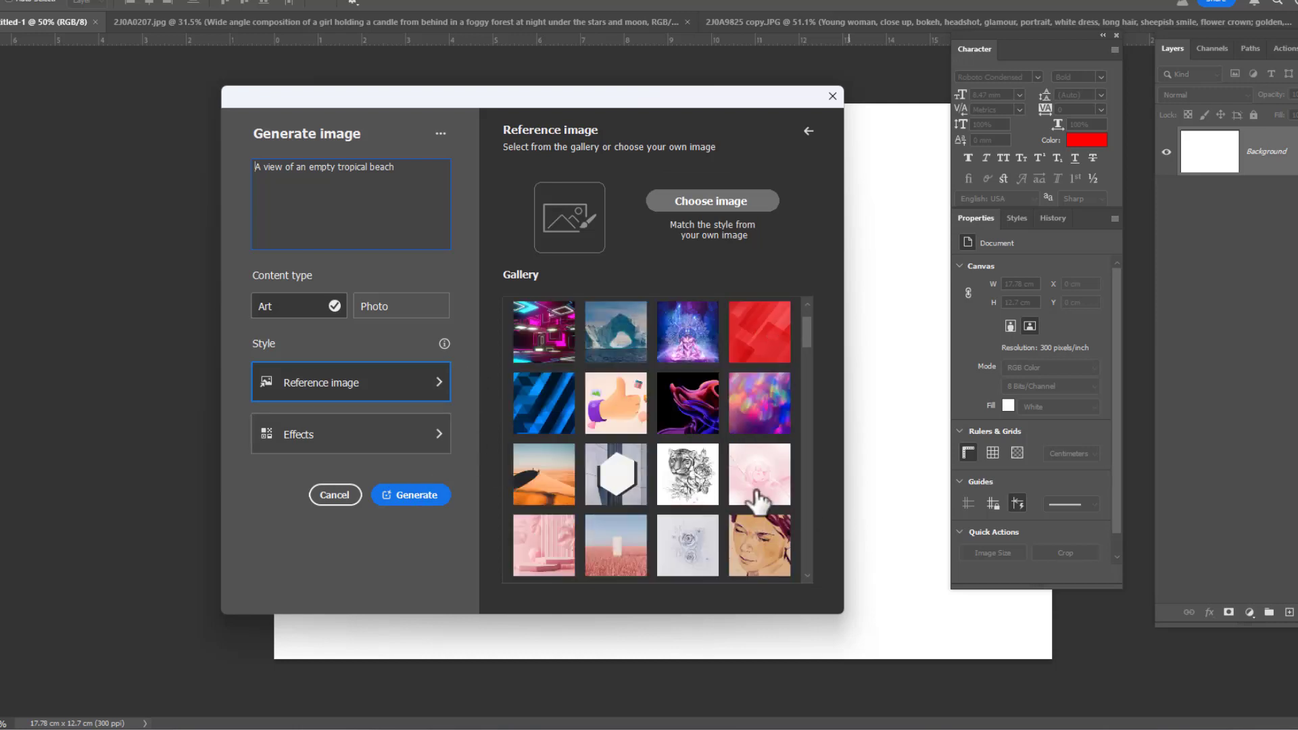
click(418, 504)
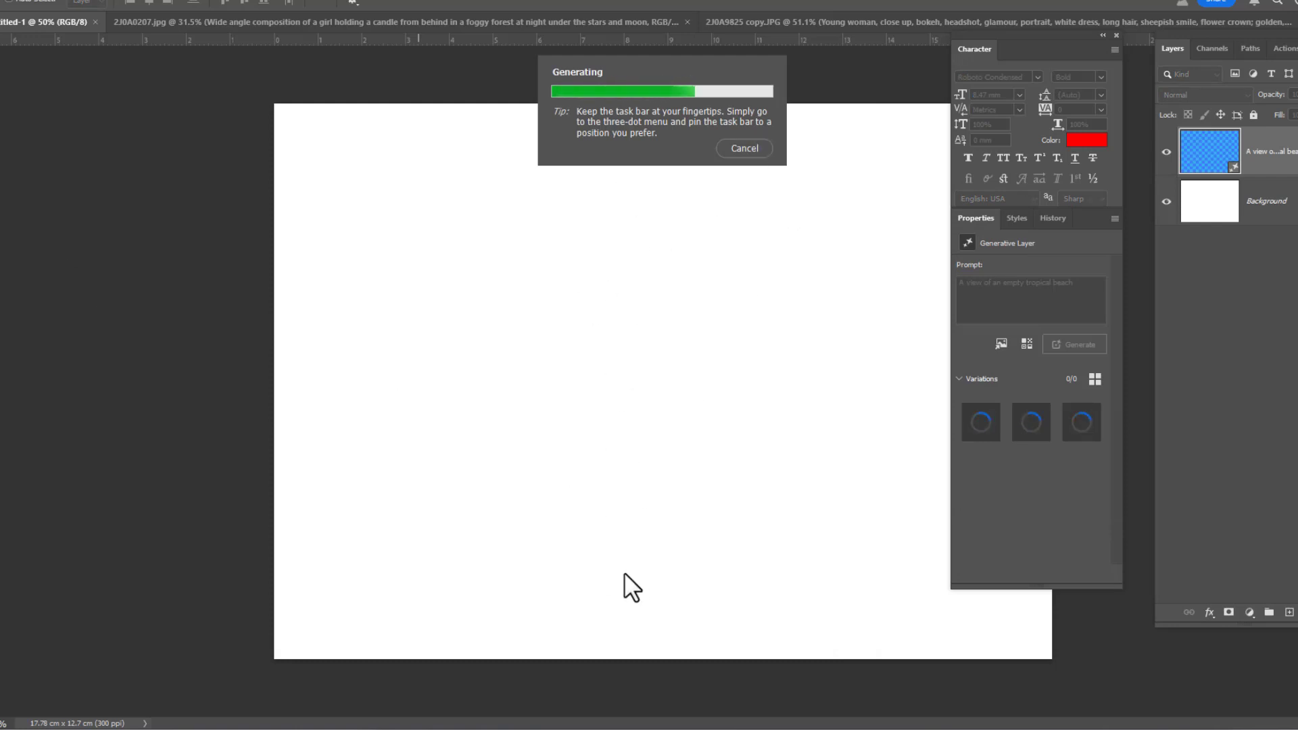
scroll(514, 335, up, 3)
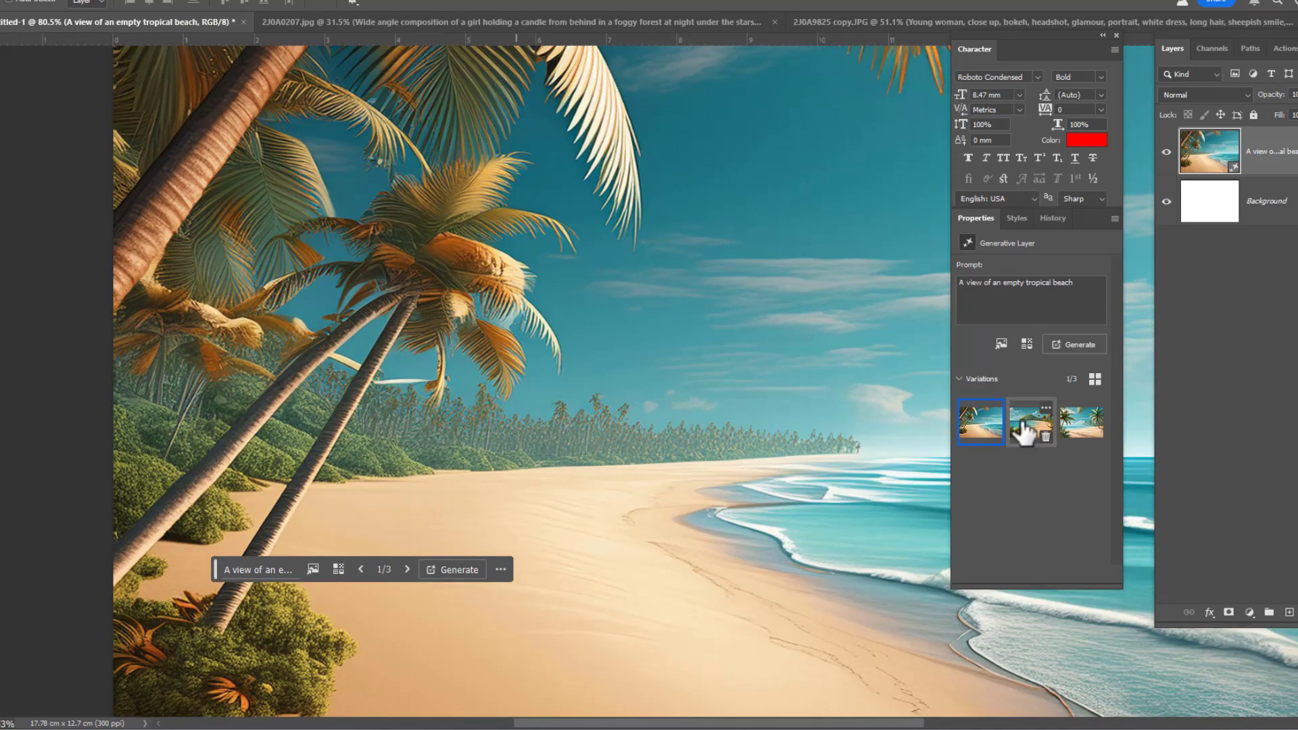
scroll(805, 408, down, 2)
scroll(869, 464, up, 2)
scroll(821, 482, up, 2)
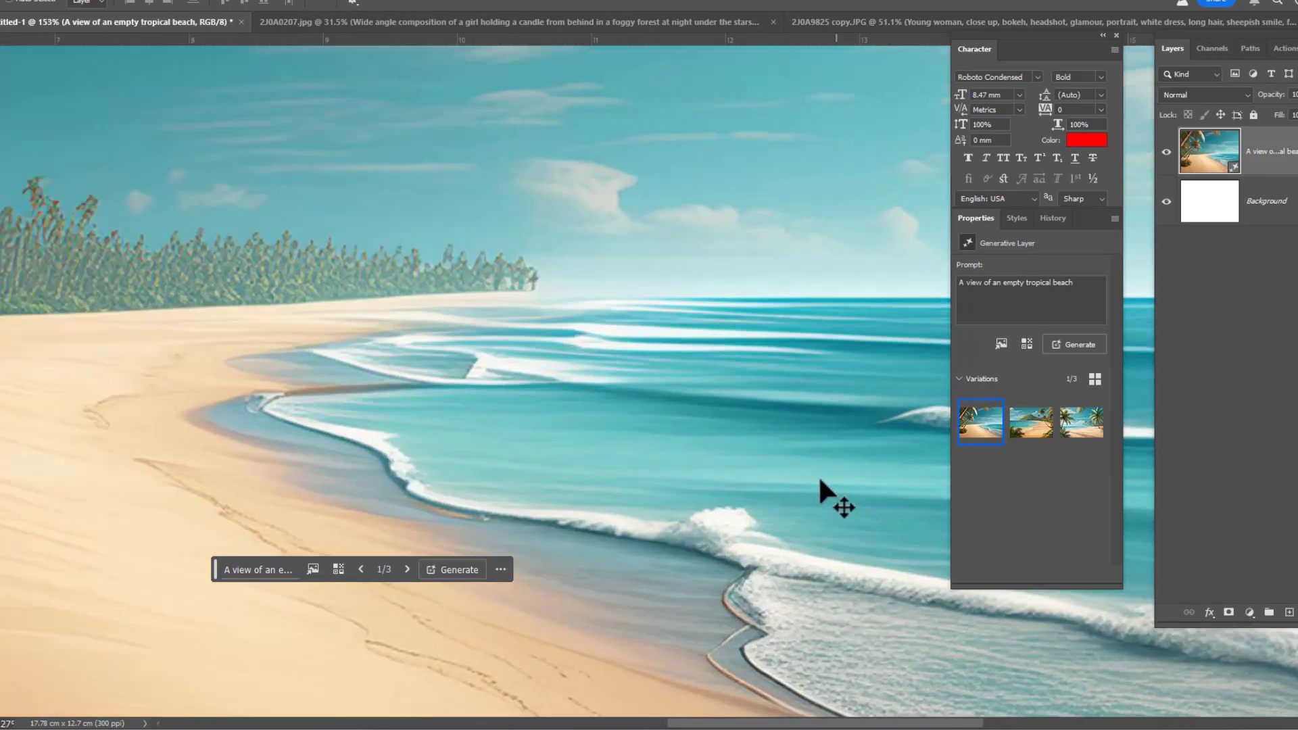
click(1081, 422)
scroll(828, 408, down, 1)
scroll(709, 367, down, 2)
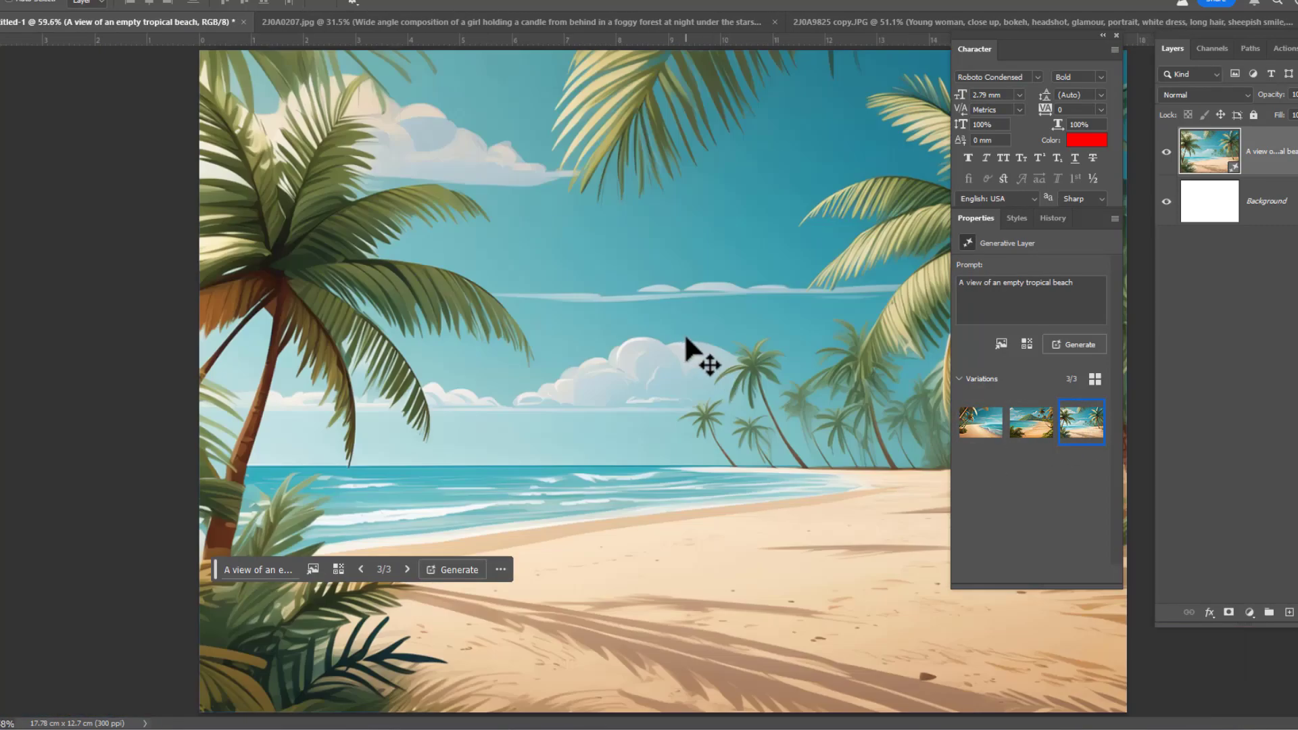
scroll(505, 342, down, 1)
scroll(612, 281, up, 2)
scroll(627, 293, down, 2)
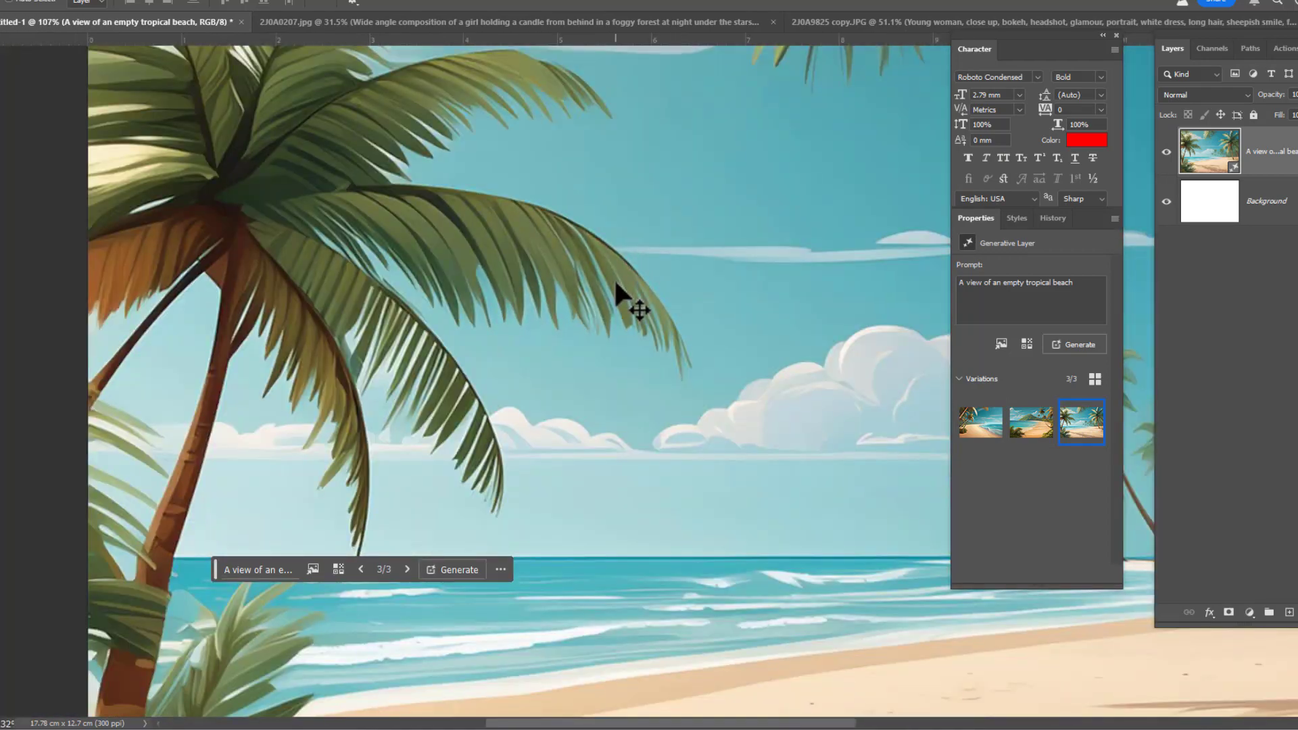
scroll(614, 278, down, 2)
scroll(812, 534, up, 2)
scroll(842, 521, up, 2)
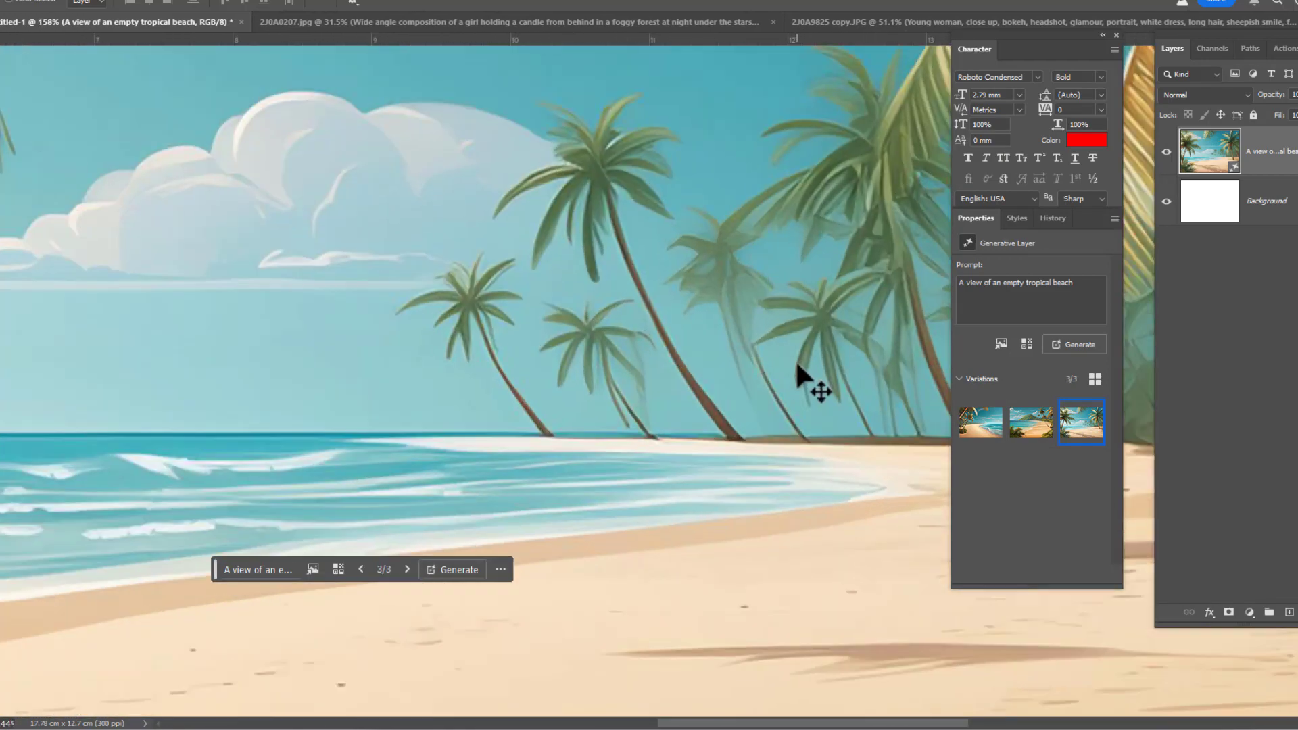
scroll(755, 336, down, 2)
scroll(721, 288, down, 1)
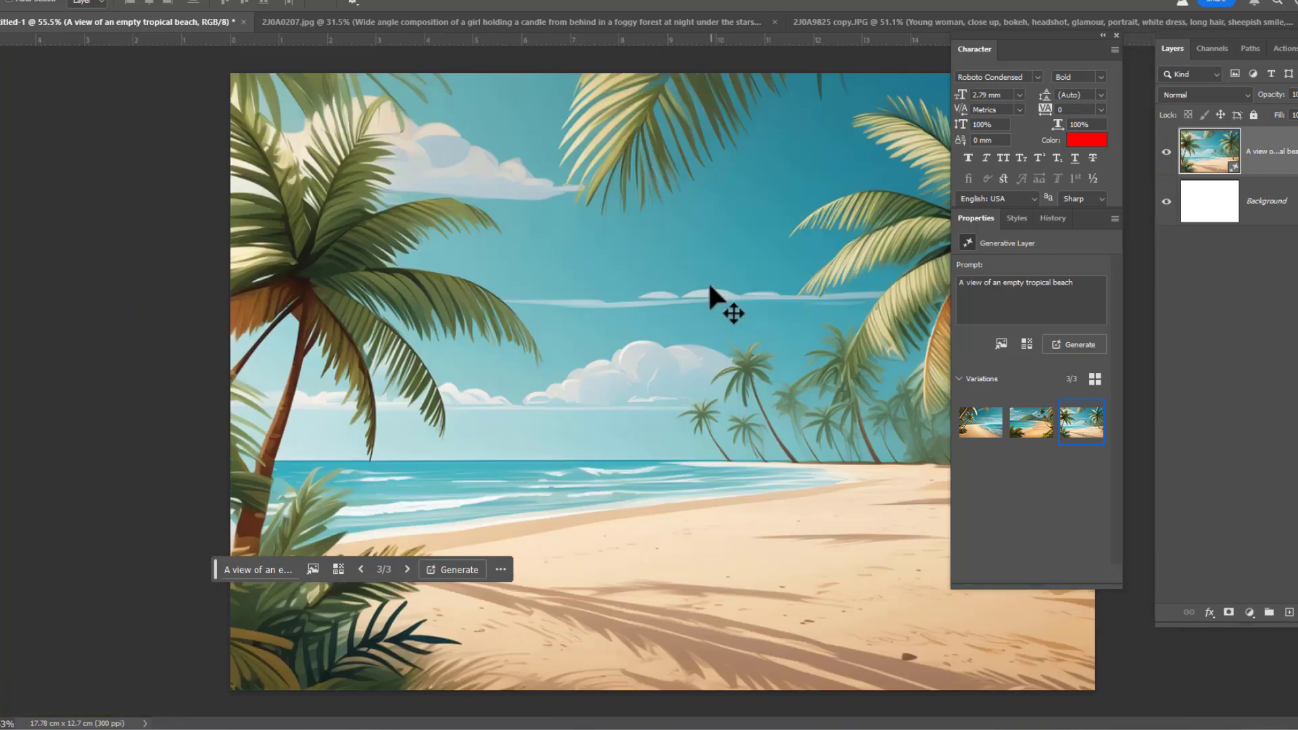
scroll(714, 292, down, 1)
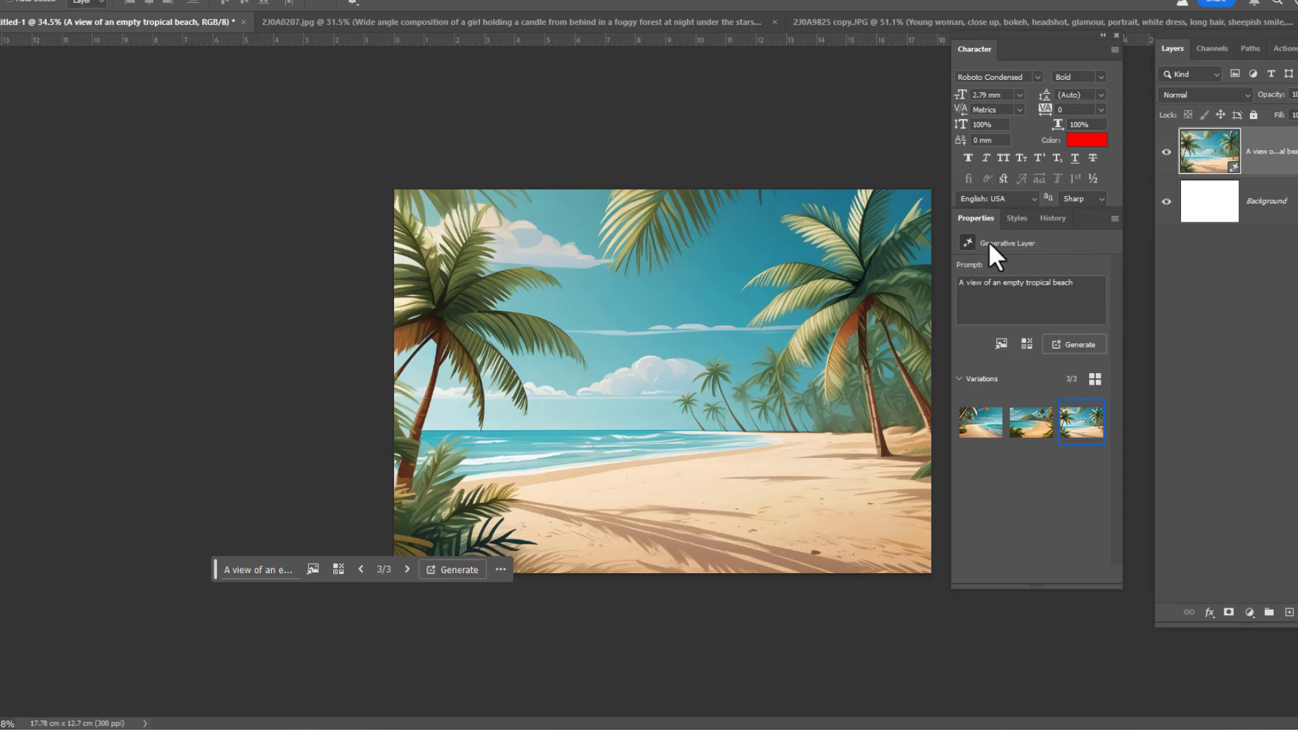
scroll(886, 383, up, 1)
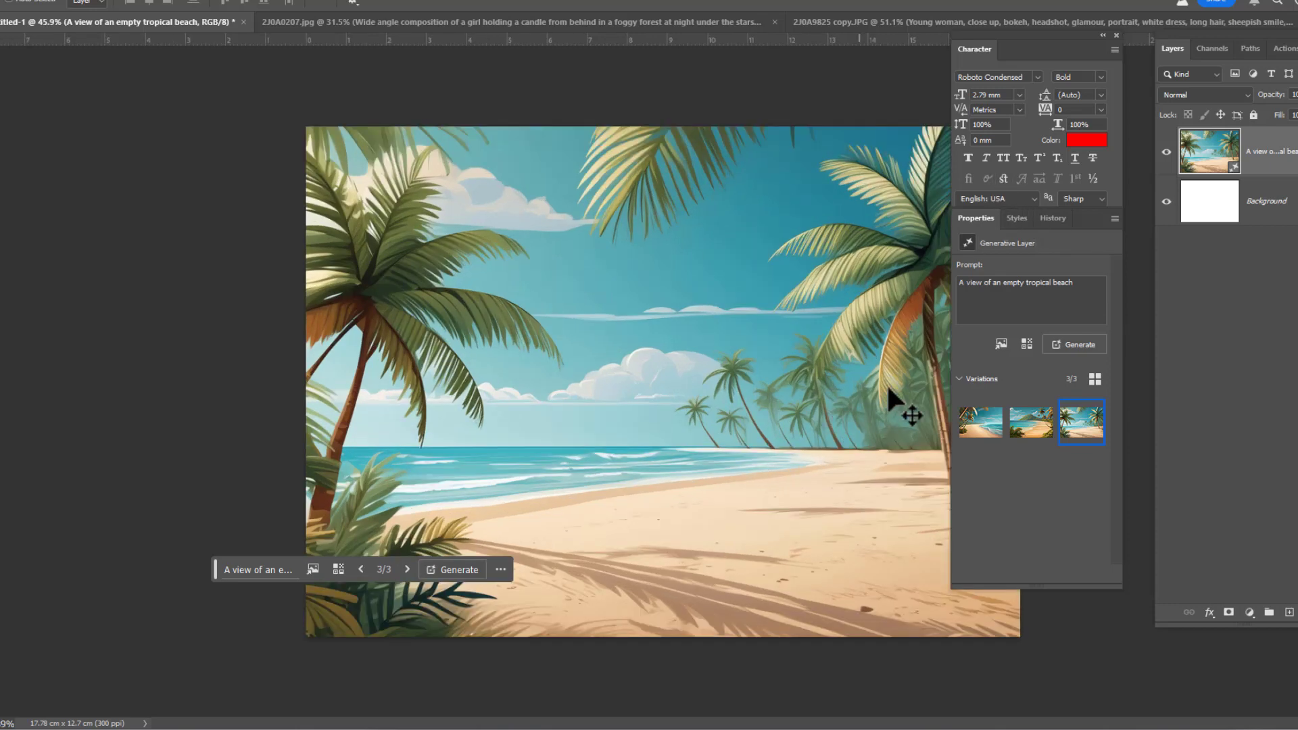
click(1018, 218)
On the 2J0A9825 copy.JPG portrait, hide the generated top layer and select Background
click(1056, 218)
click(968, 217)
click(340, 27)
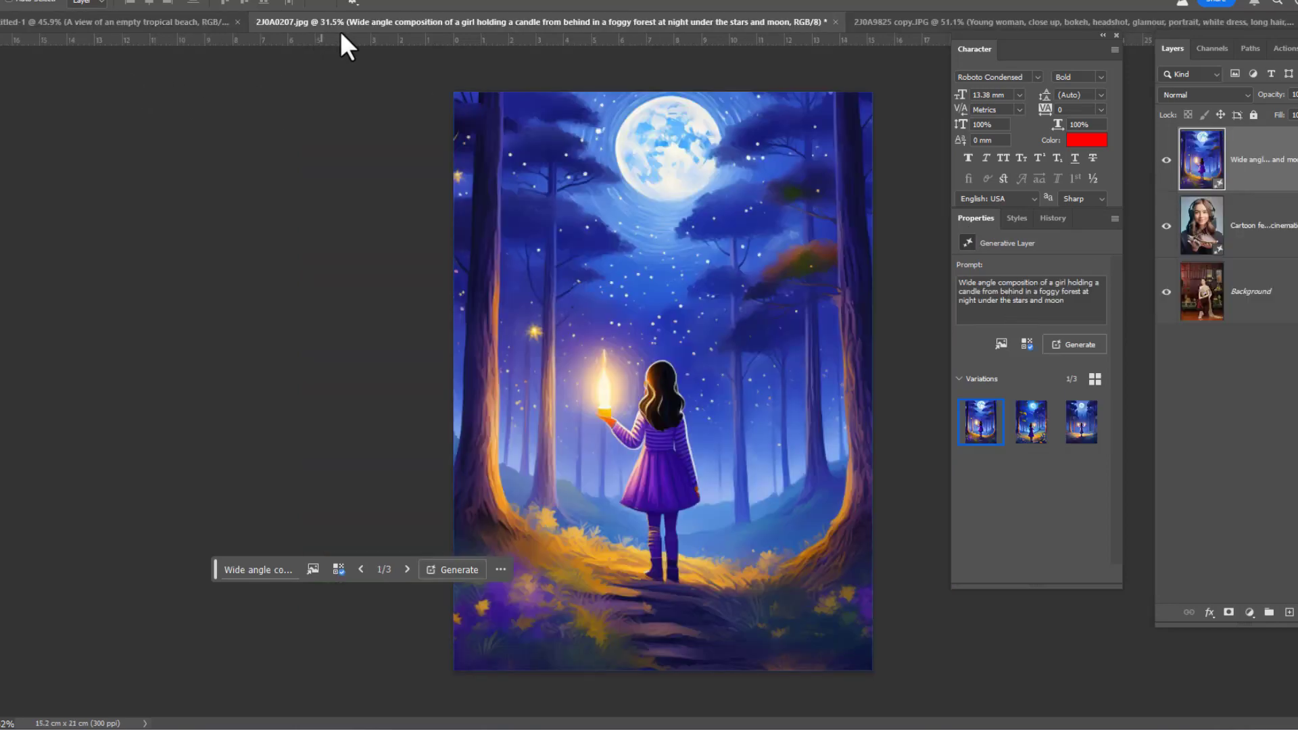
click(916, 21)
click(1166, 159)
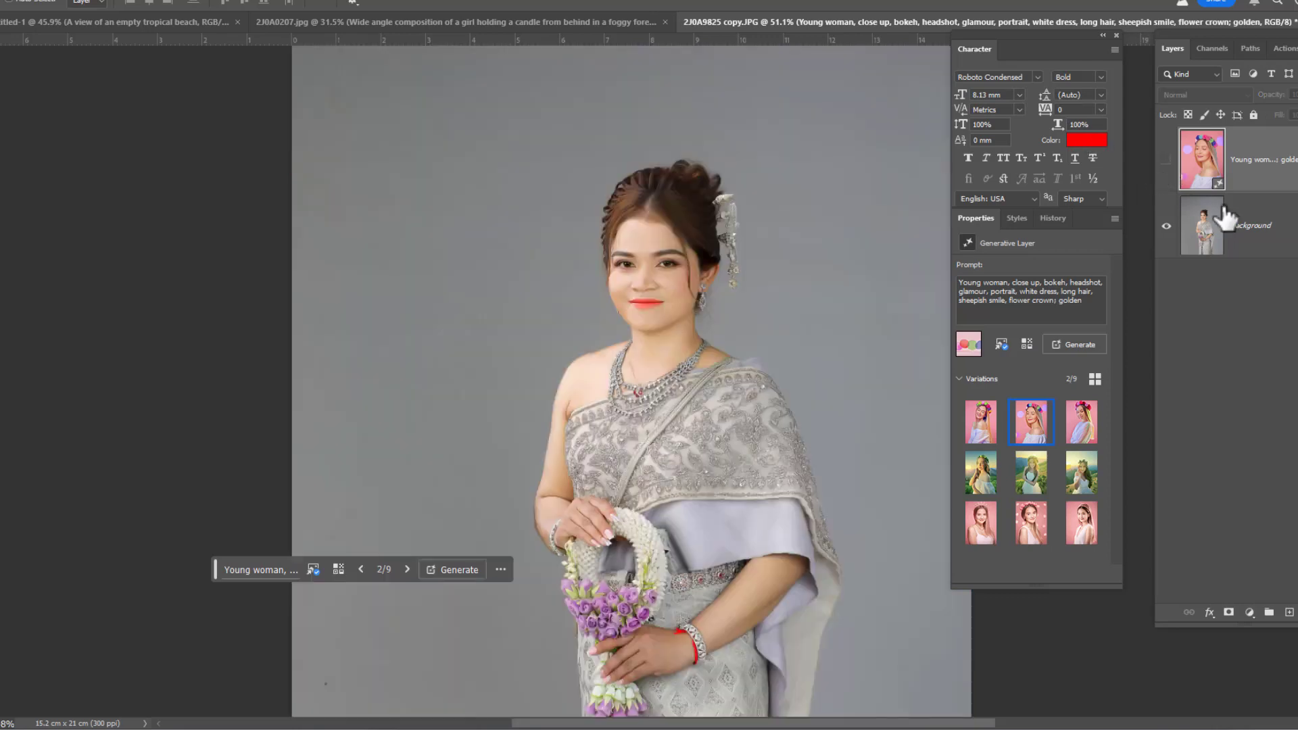
click(1224, 217)
scroll(452, 487, up, 2)
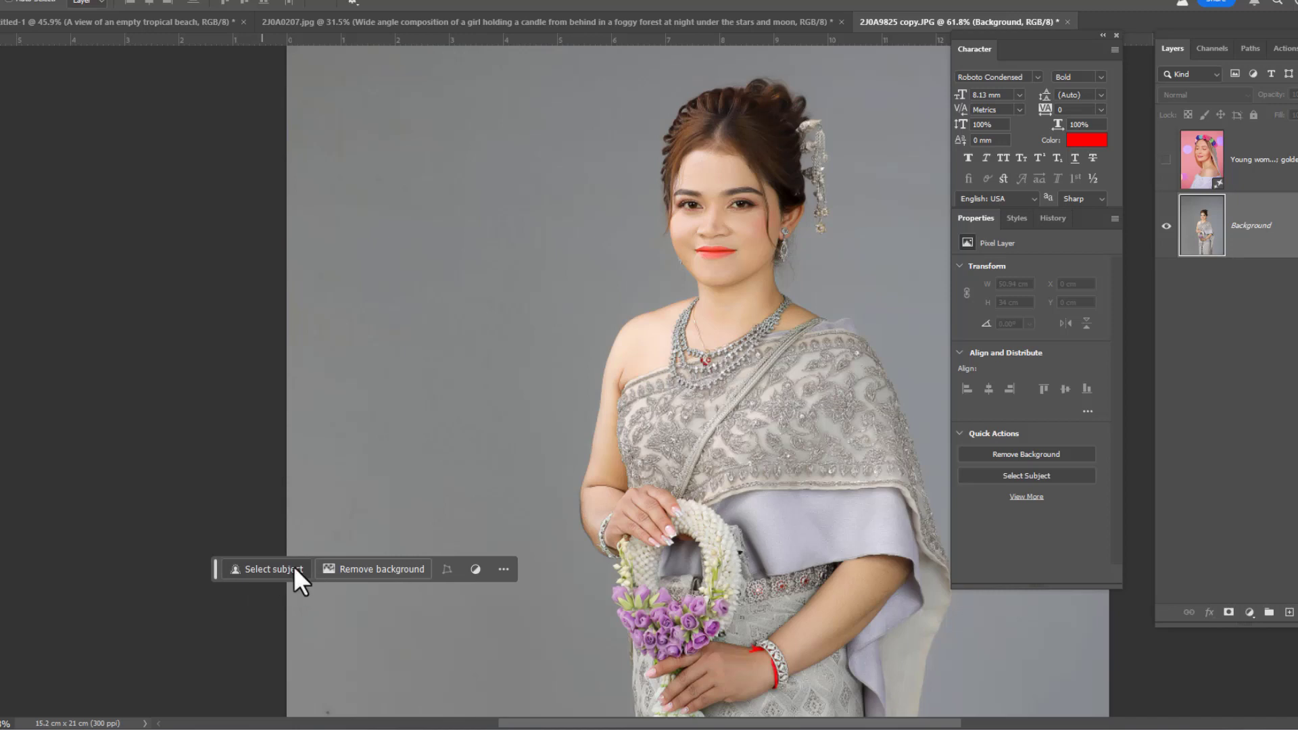
Select the woman as the subject and copy her onto a new layer with Ctrl+J
click(274, 568)
scroll(692, 342, down, 2)
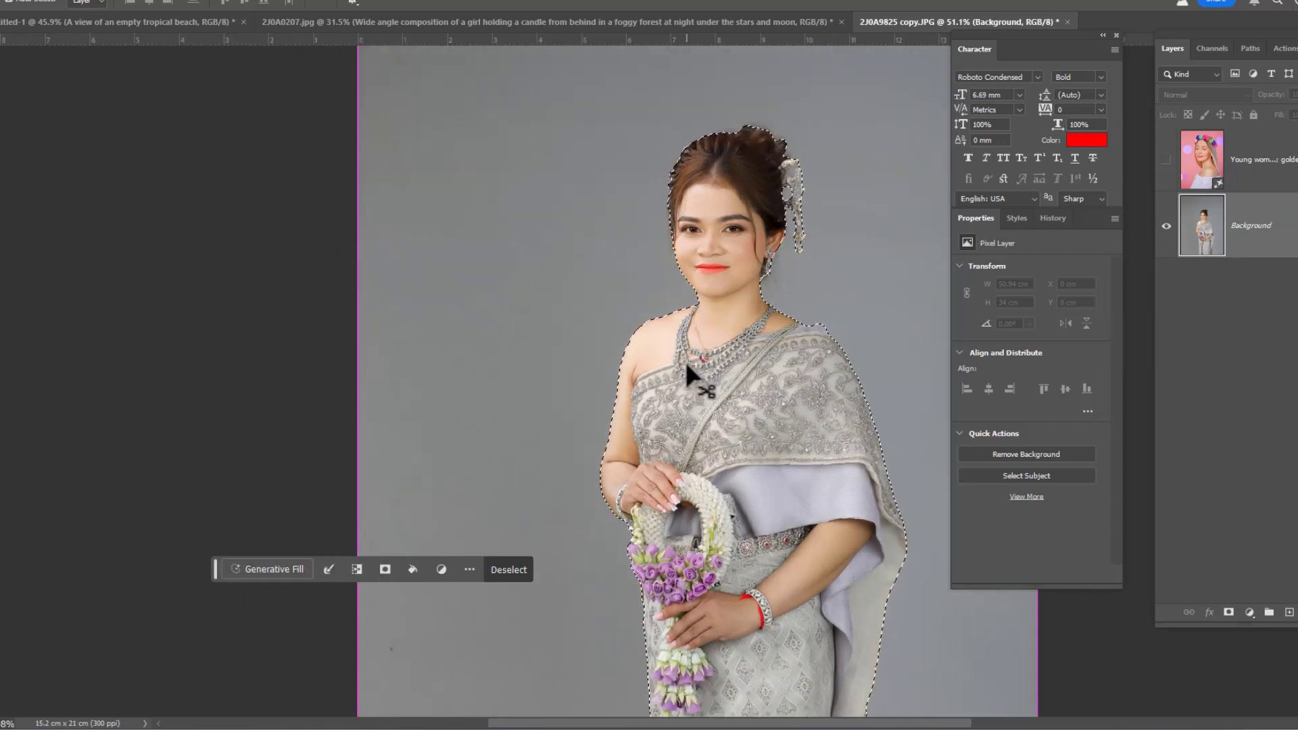
key(ctrl+j)
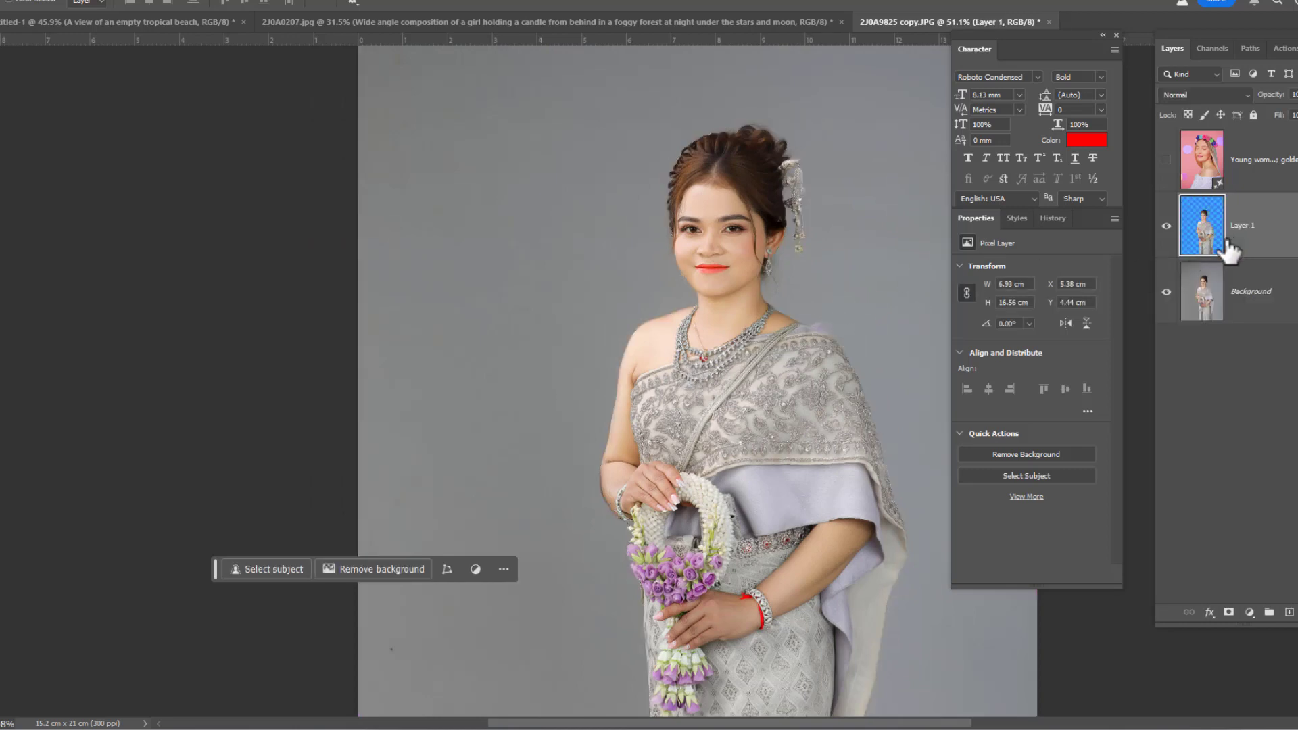
click(1166, 292)
click(1221, 294)
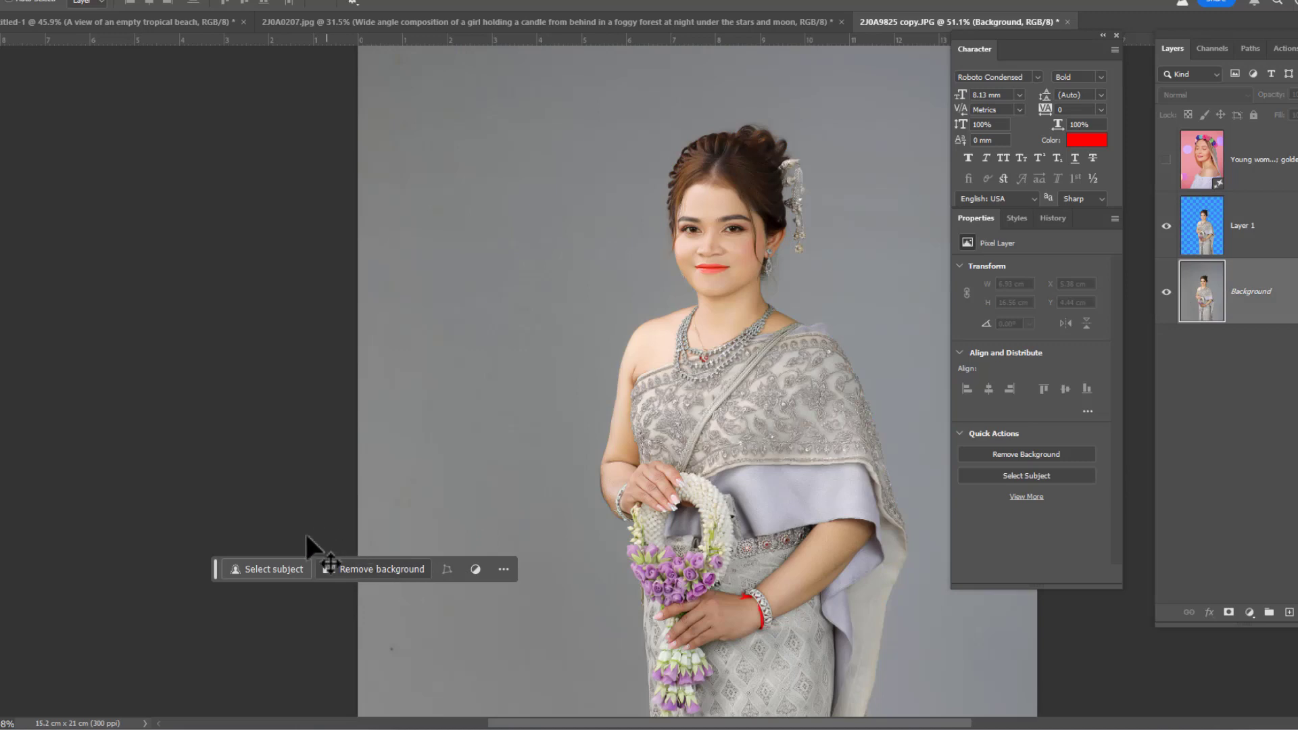
Mask out the original photo's grey backdrop with Remove background and target the mask
click(367, 570)
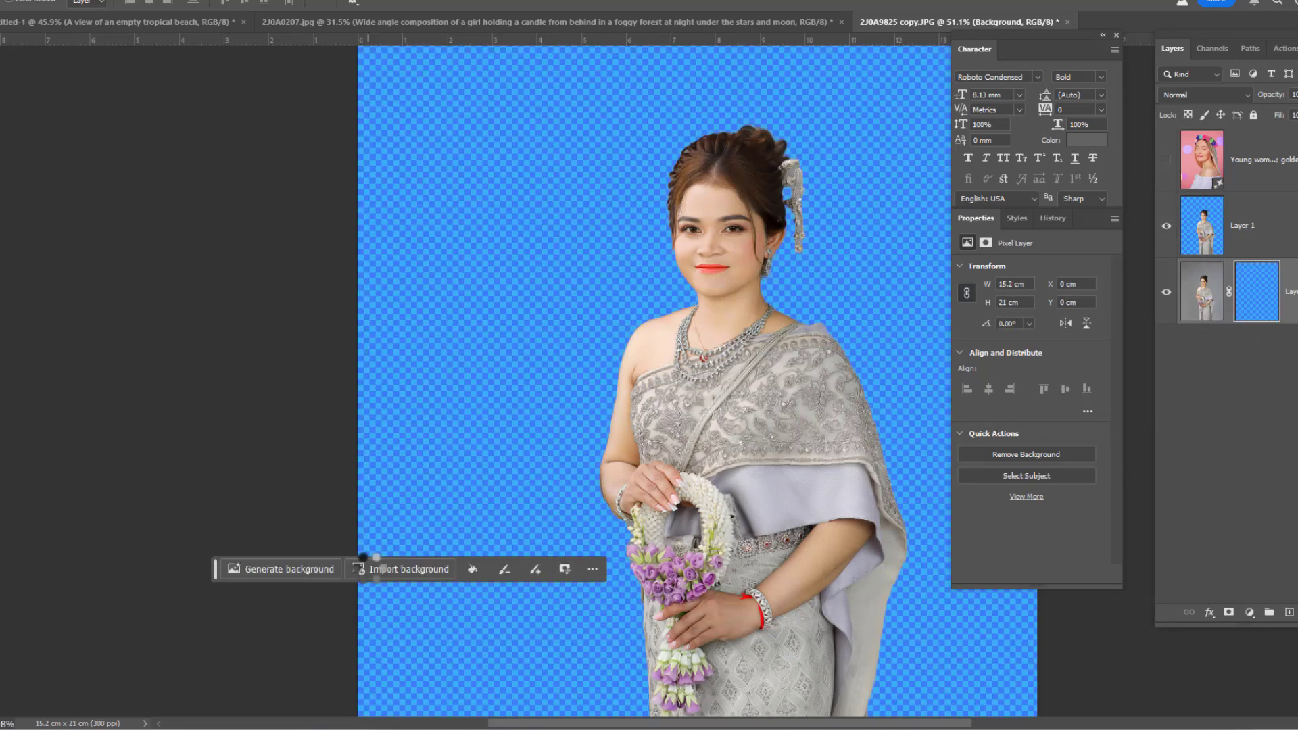
click(418, 524)
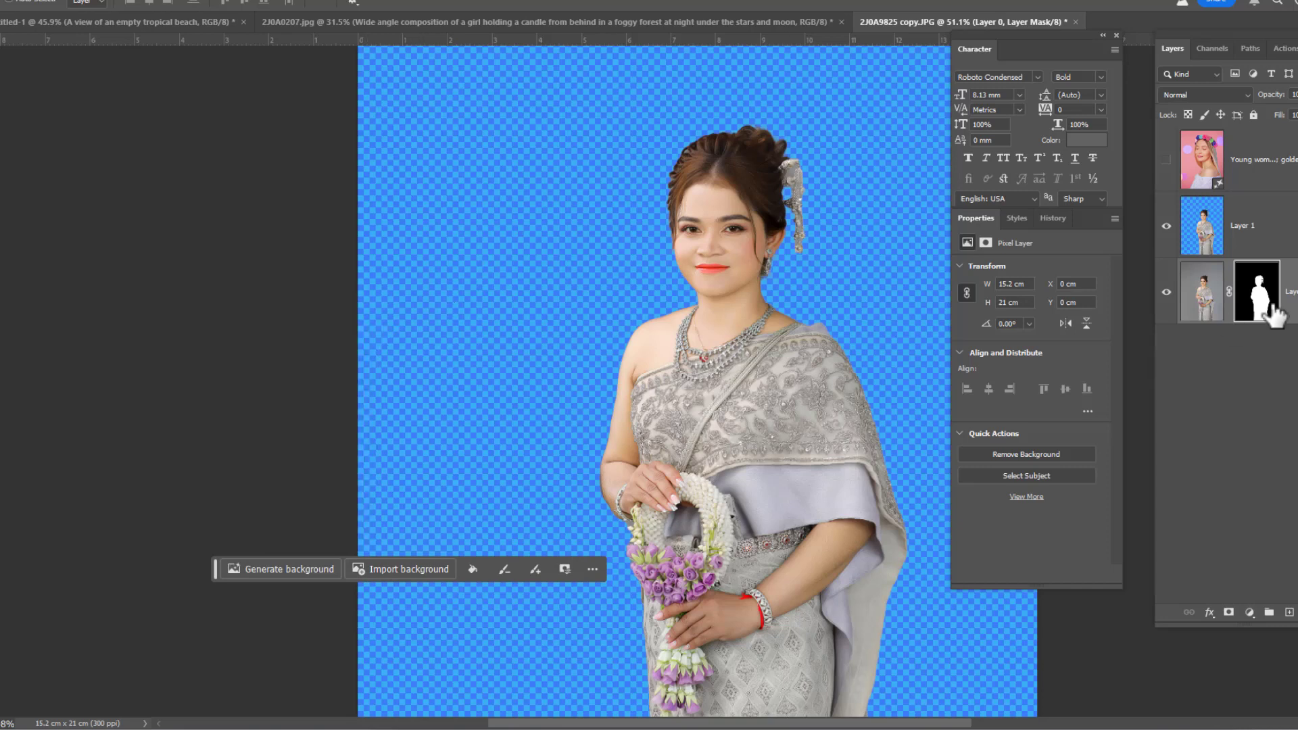
click(1191, 292)
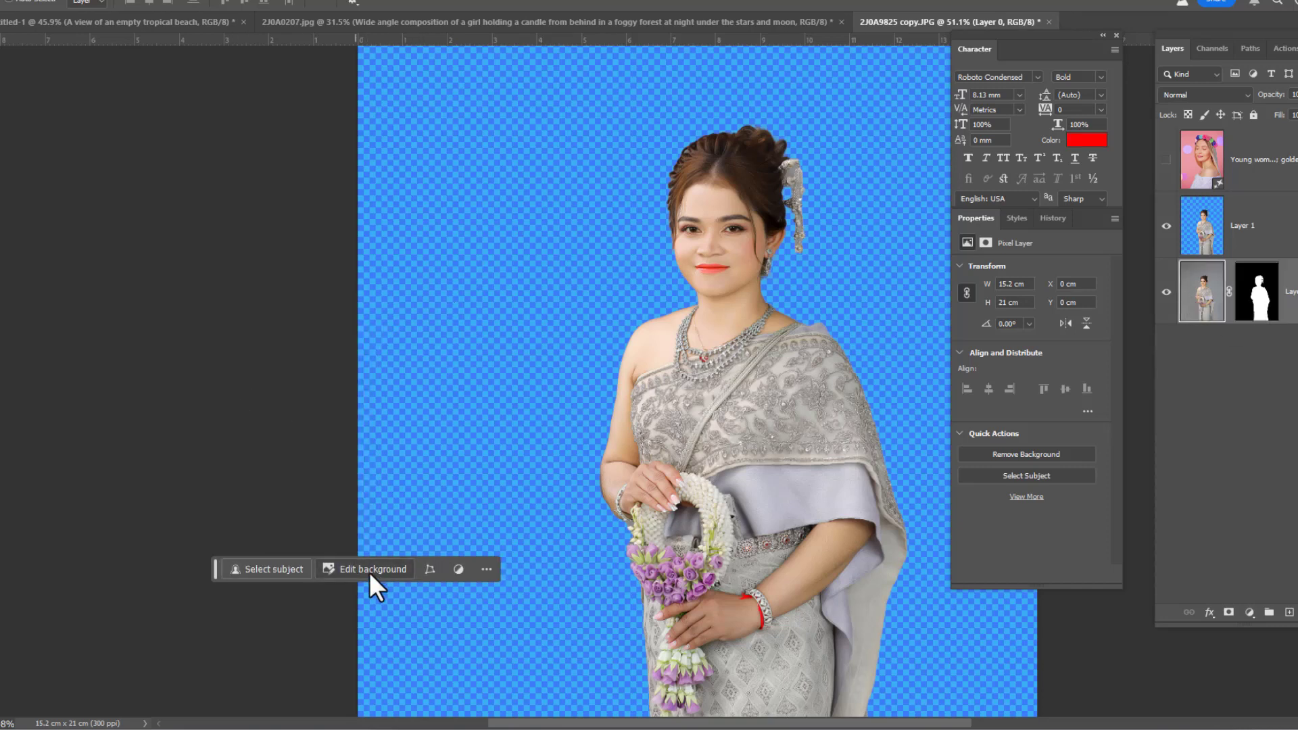
click(369, 571)
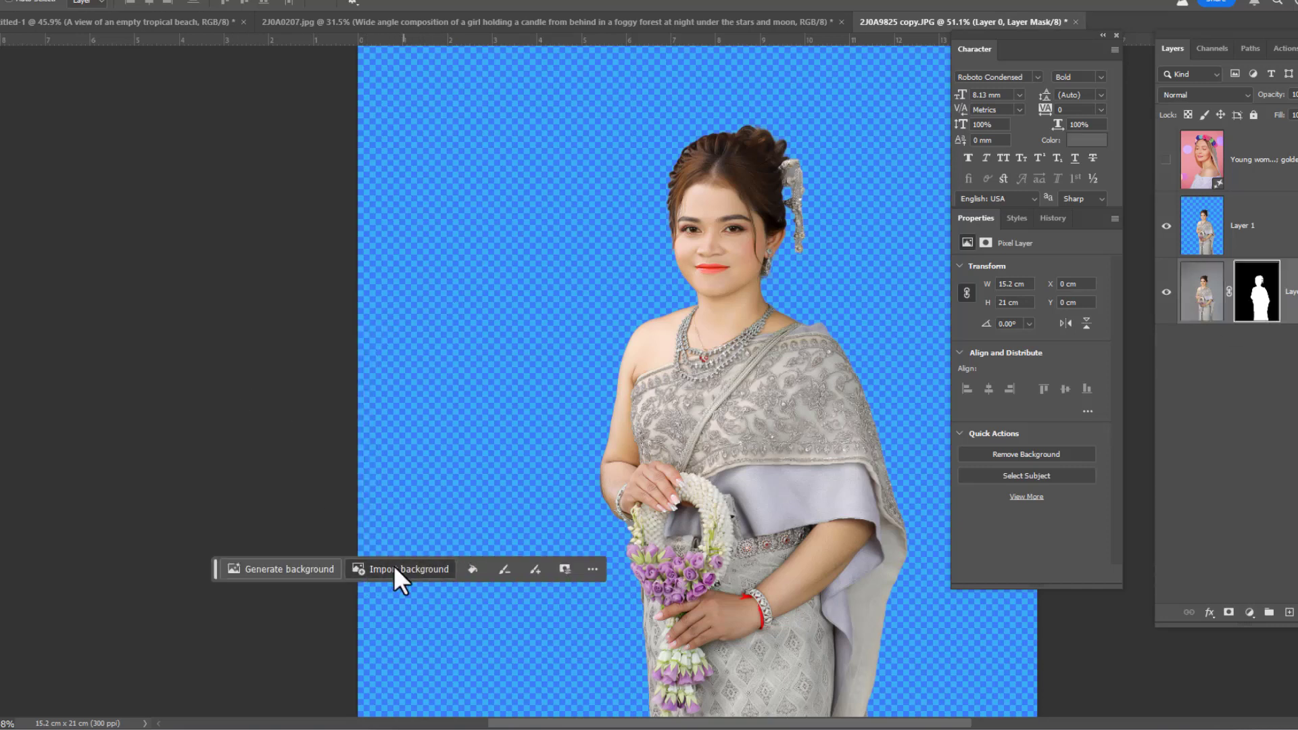
click(393, 565)
click(658, 313)
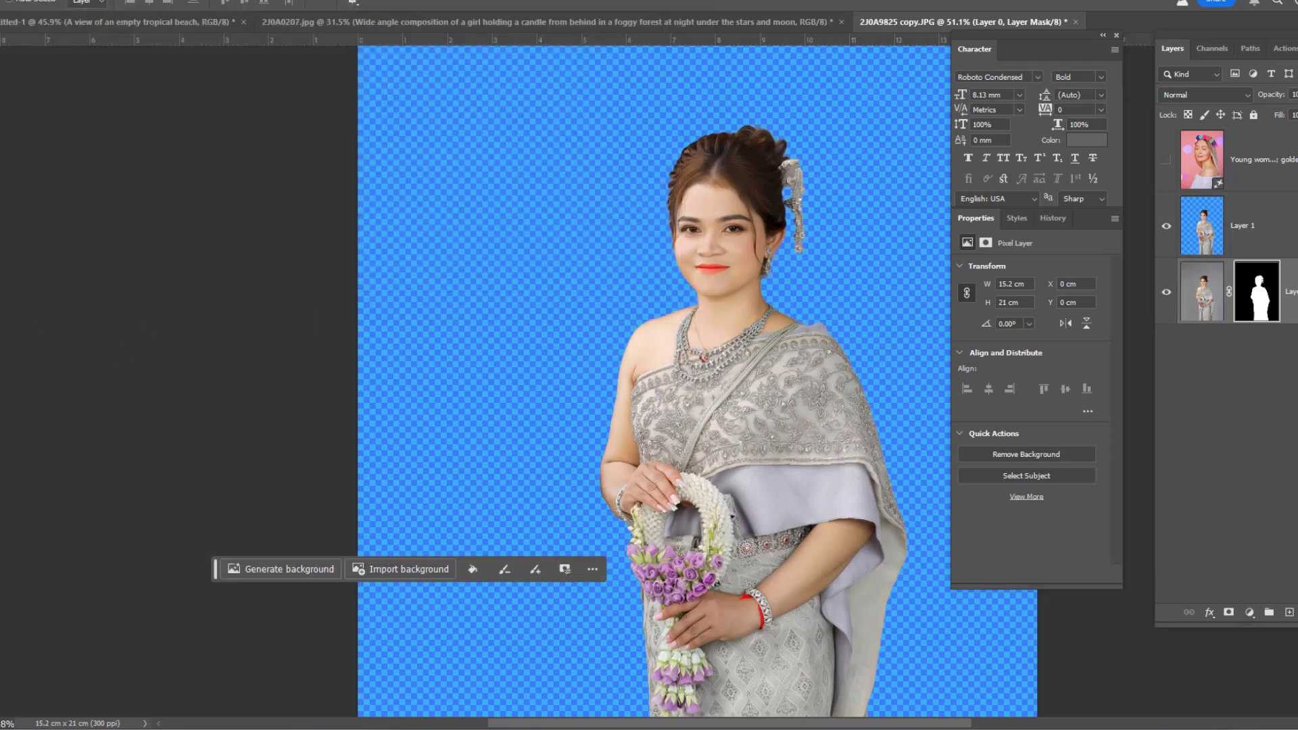
click(283, 570)
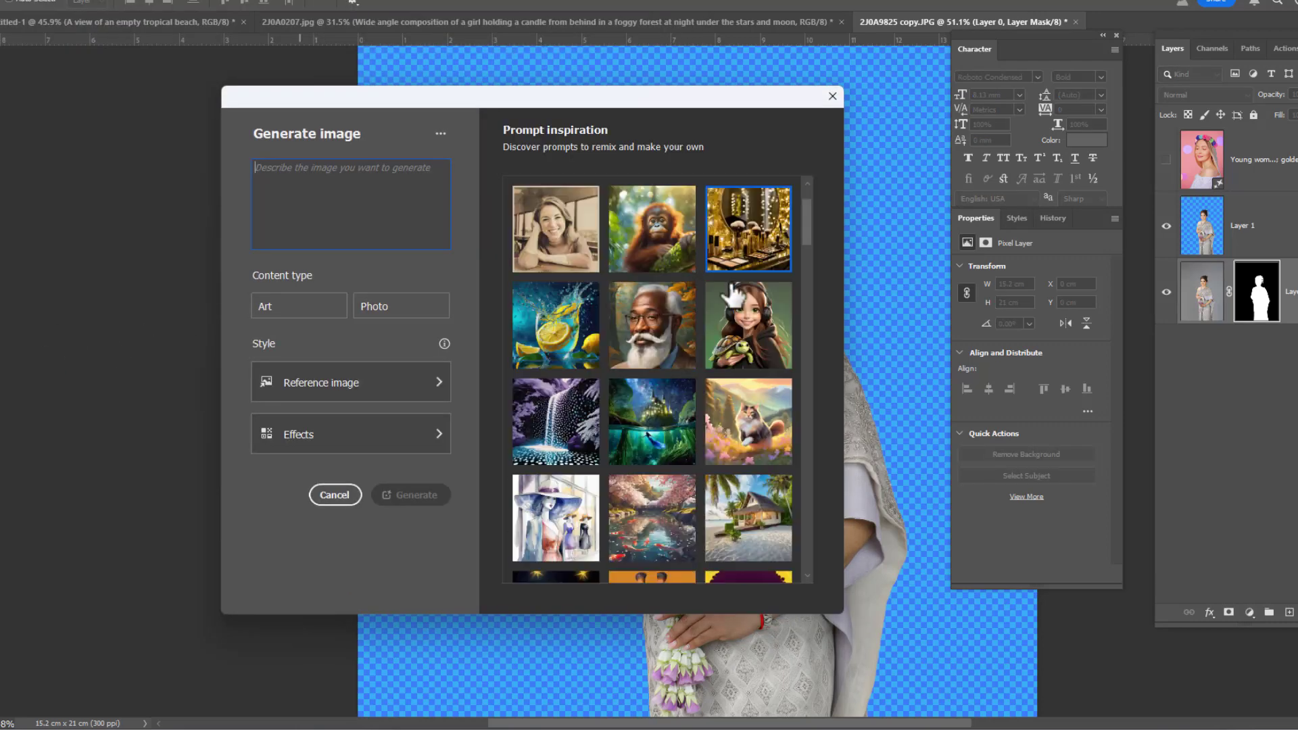
Generate a background from 'Marble well in a rose garden at sunset; artistic image with delicate colors'
scroll(731, 296, down, 3)
scroll(751, 338, down, 3)
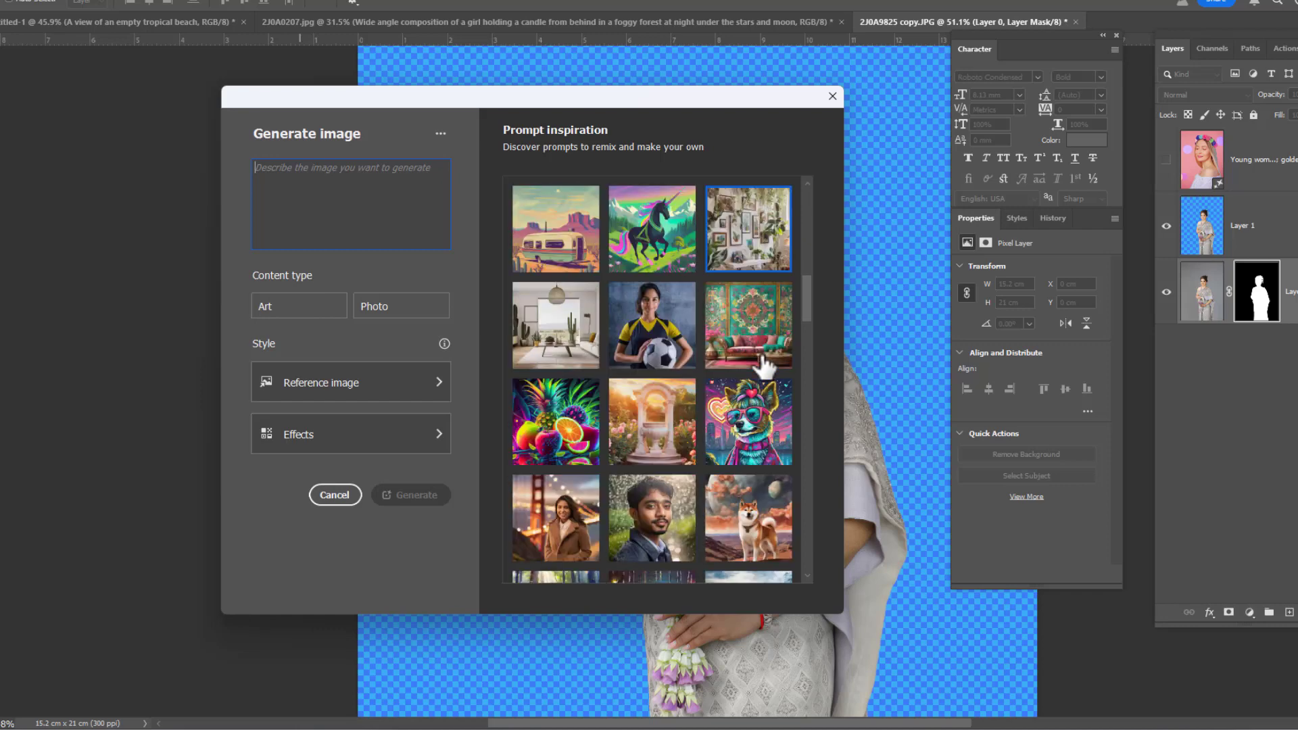
click(666, 429)
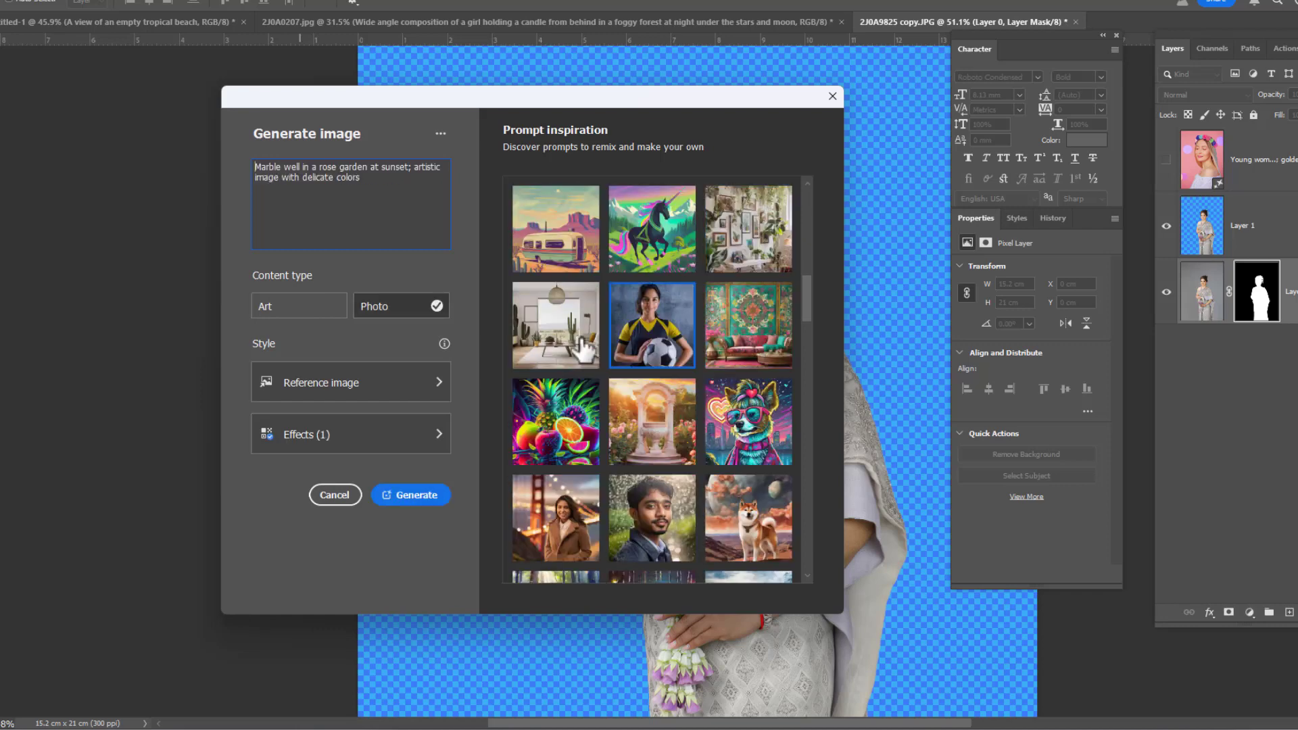
click(411, 489)
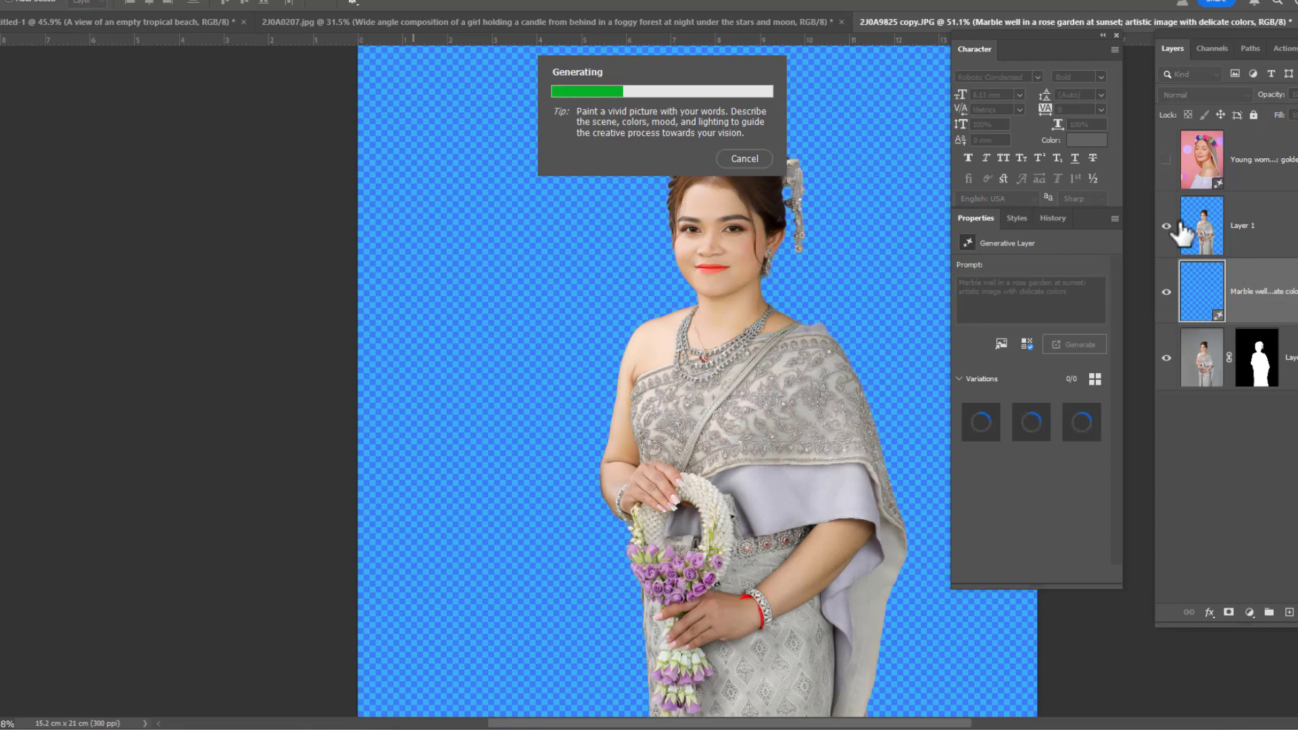
scroll(886, 343, down, 2)
scroll(729, 179, down, 3)
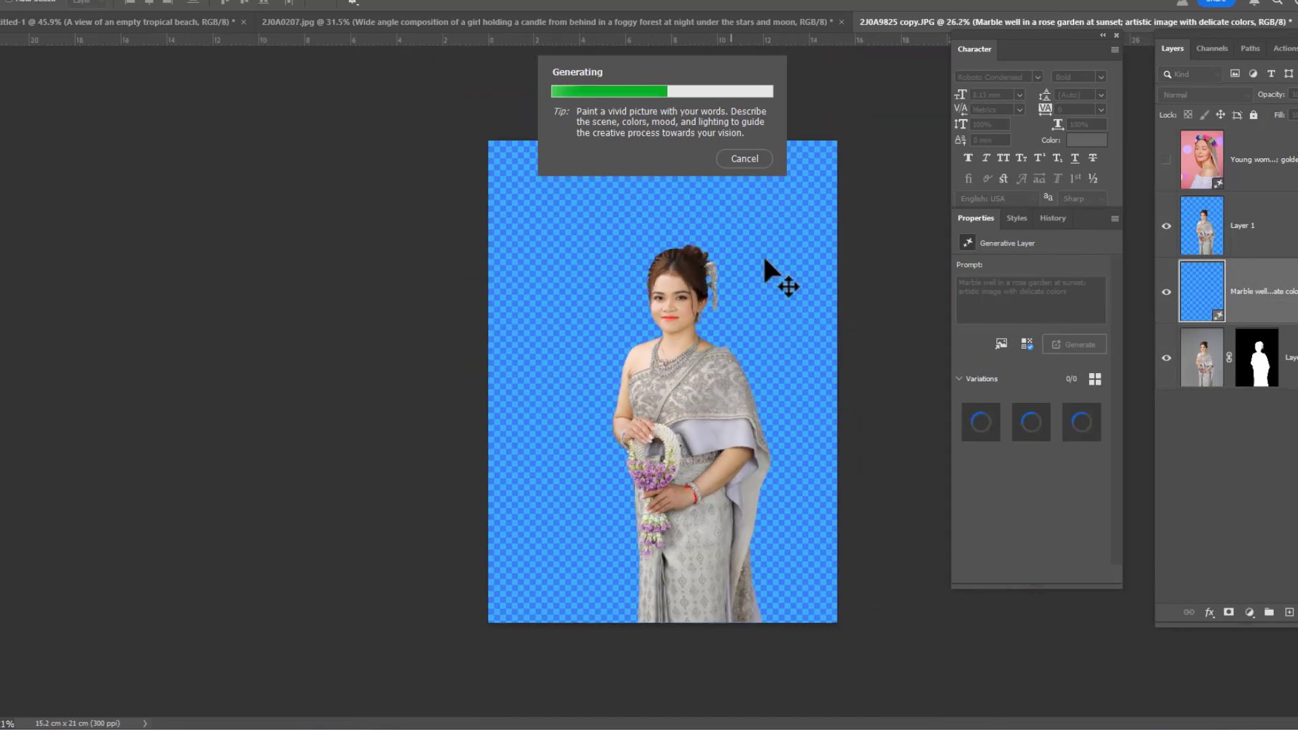
scroll(760, 438, up, 2)
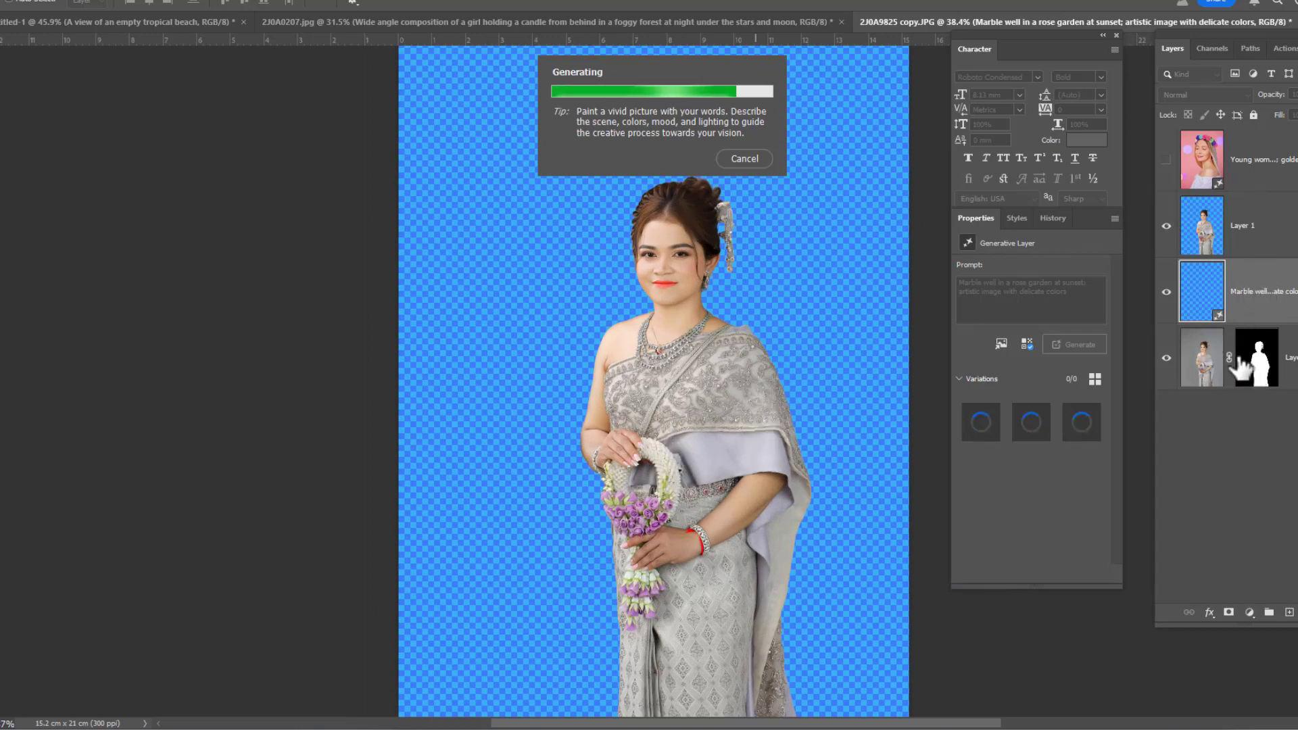
scroll(750, 378, down, 1)
scroll(750, 378, down, 1)
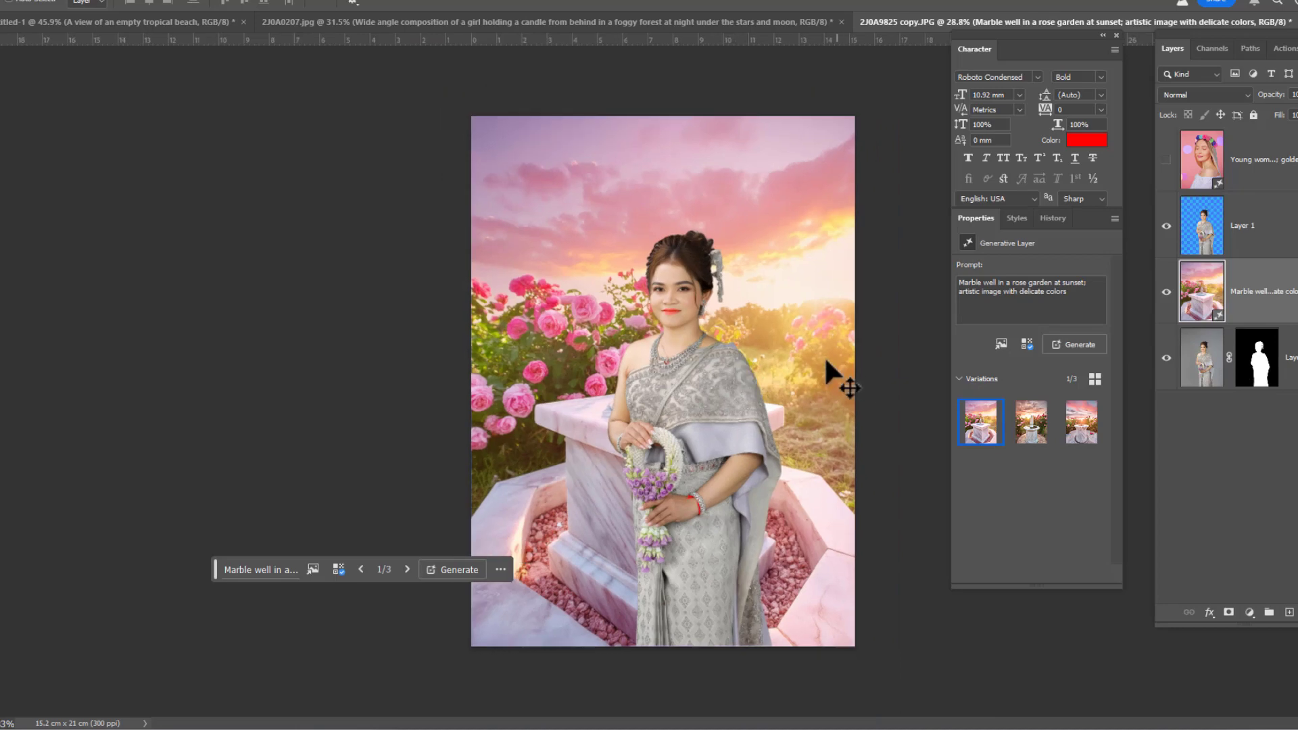
scroll(832, 370, up, 1)
Compare the three rose-garden variations and settle on variation 2
click(1042, 421)
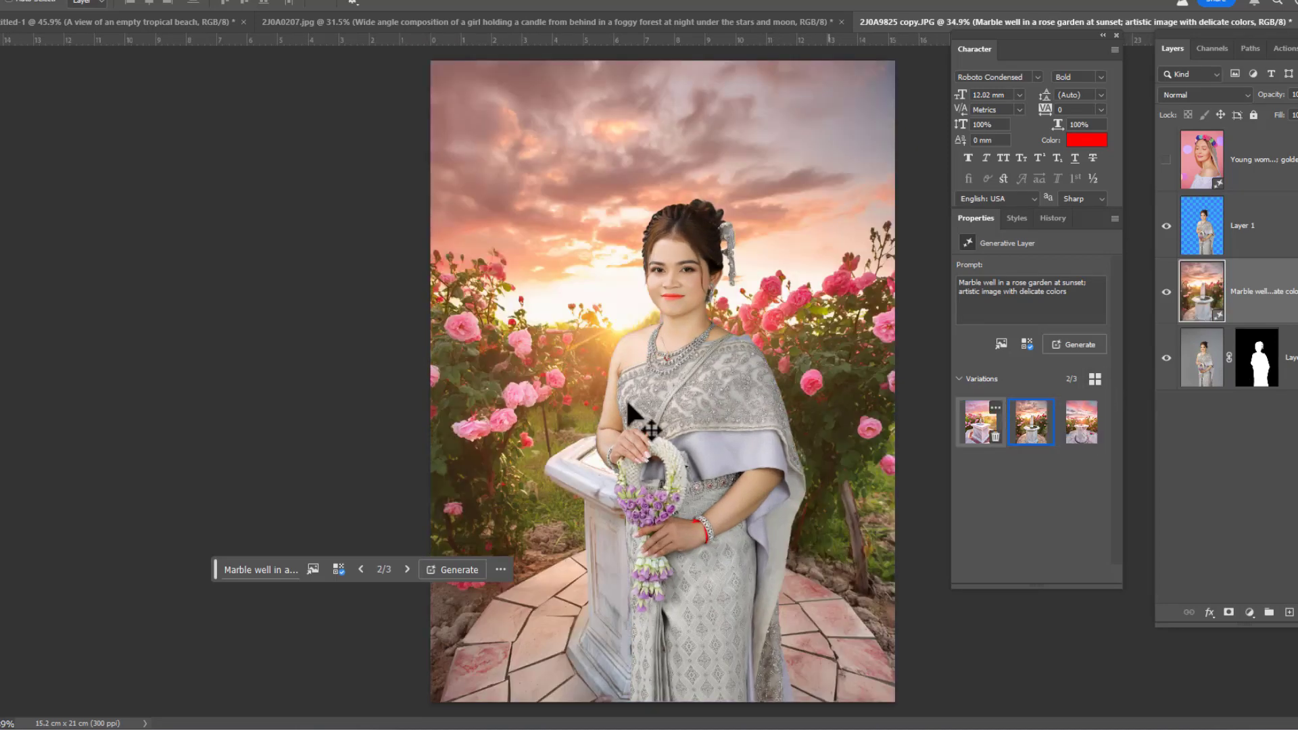
click(1079, 426)
scroll(460, 439, up, 3)
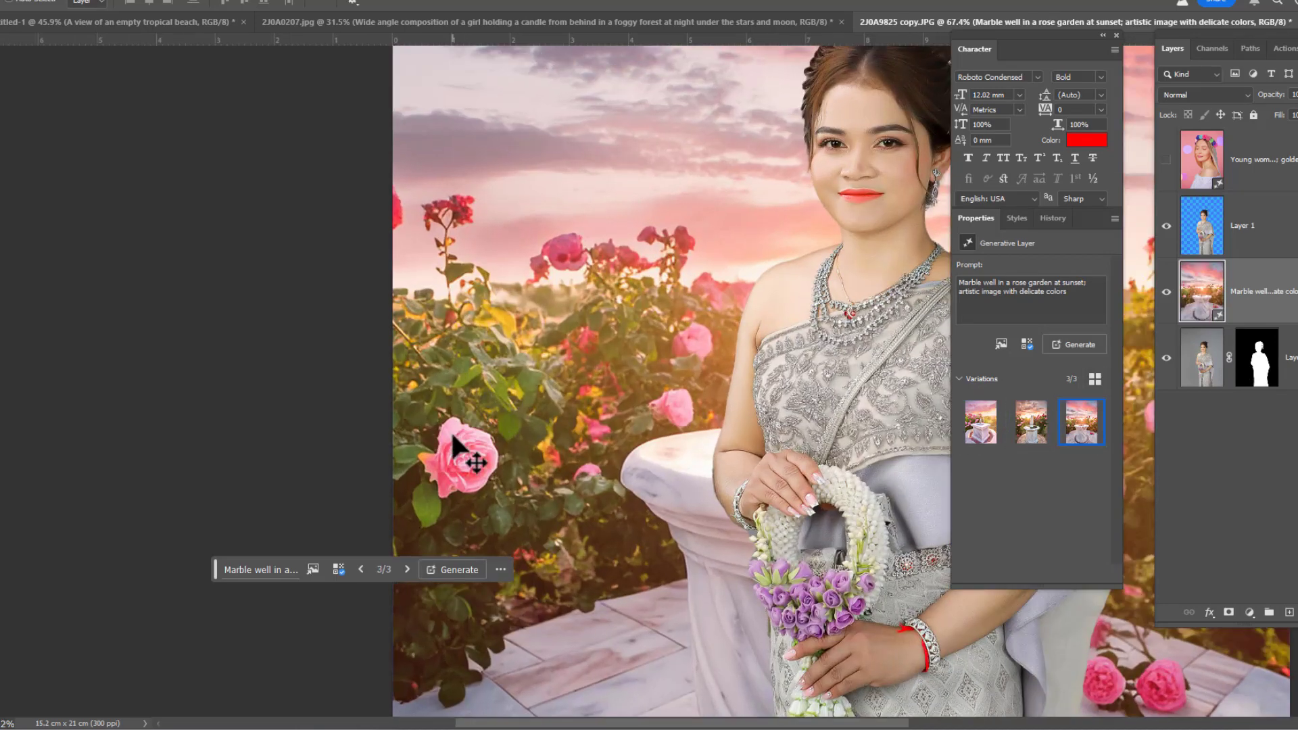
scroll(470, 460, up, 3)
scroll(473, 464, down, 2)
scroll(741, 312, down, 2)
scroll(662, 331, up, 1)
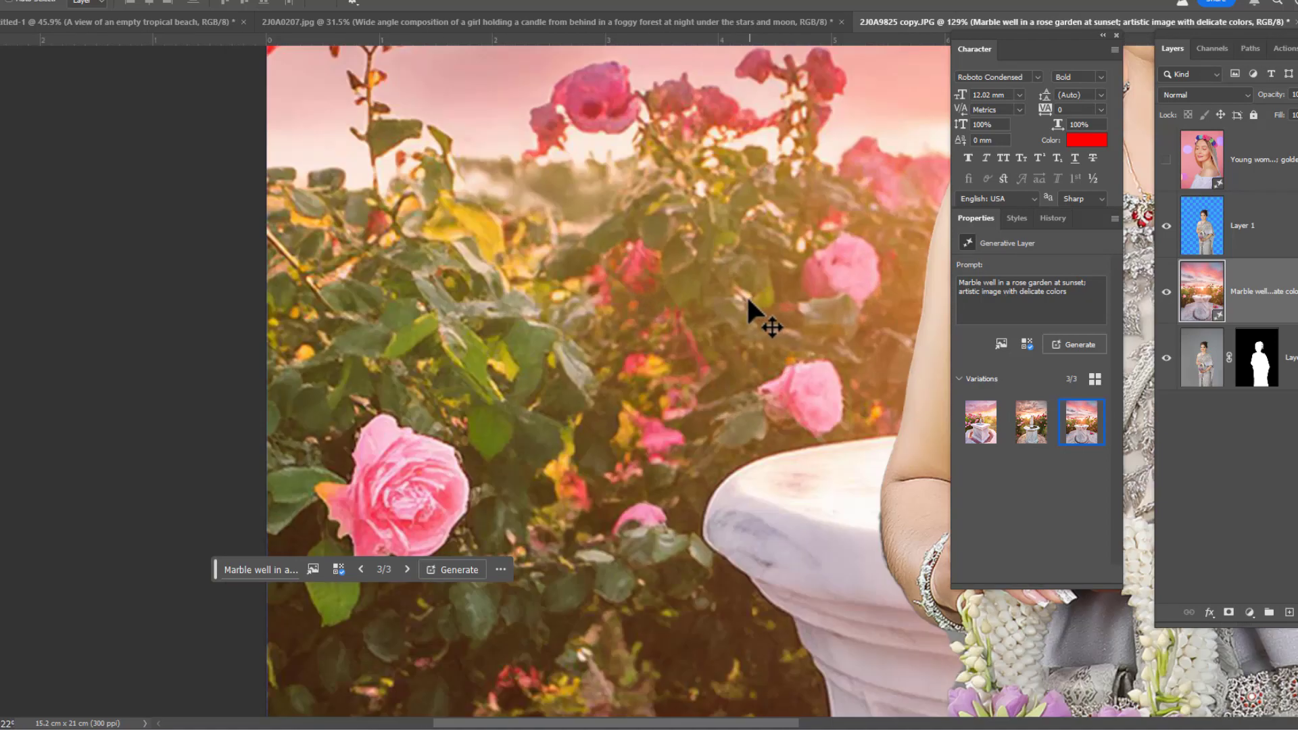
scroll(742, 299, down, 1)
scroll(704, 244, up, 2)
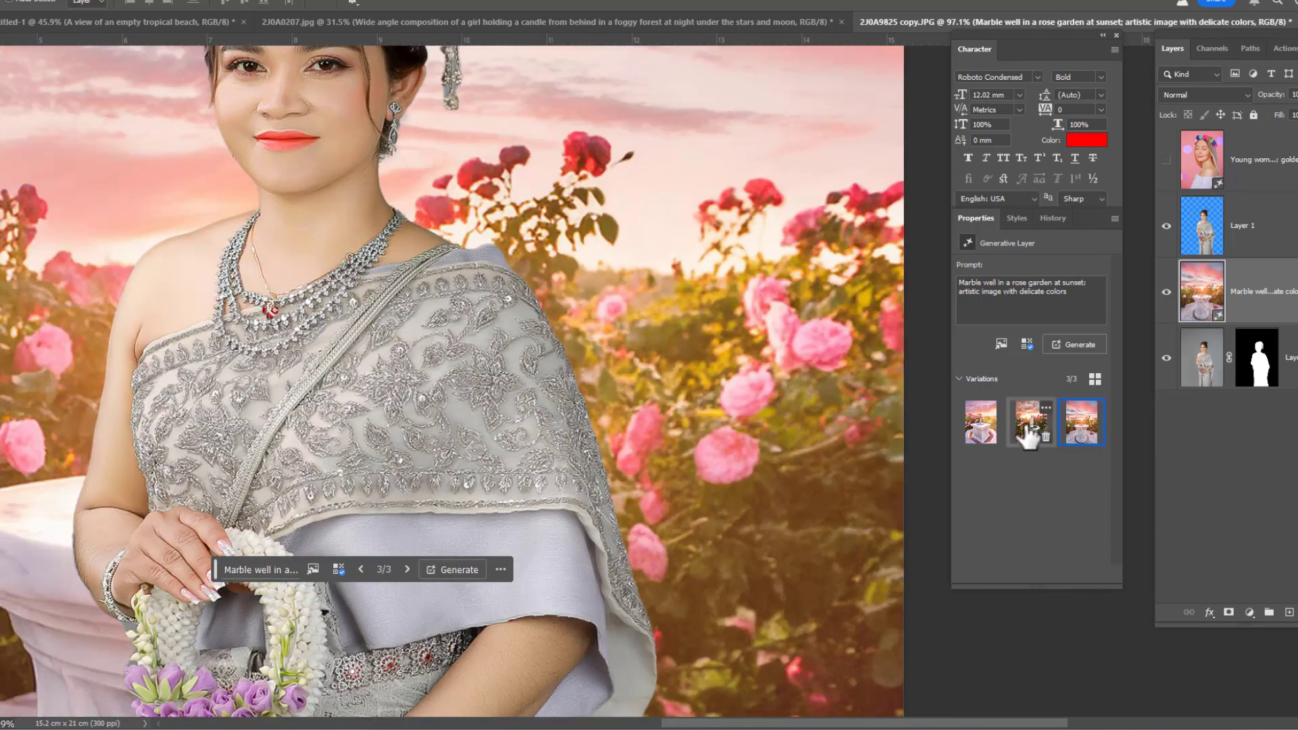
click(1029, 426)
scroll(745, 378, down, 2)
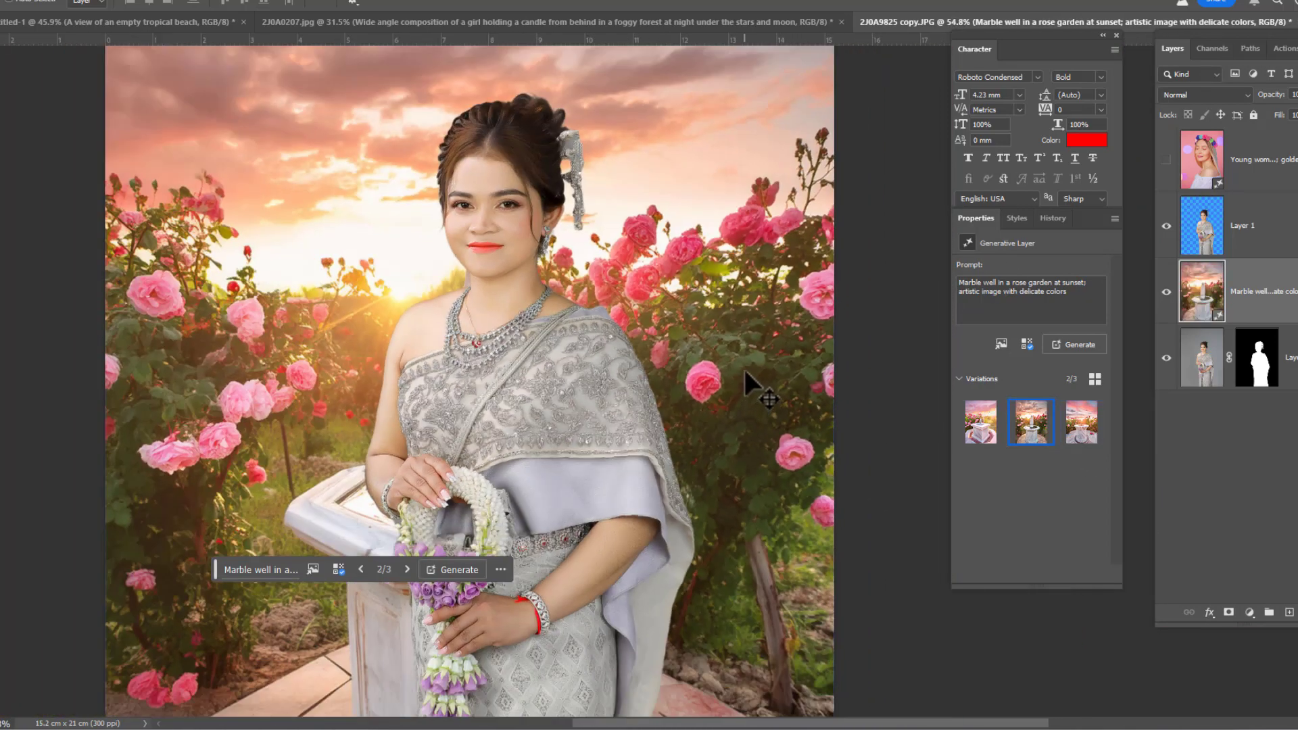
scroll(751, 338, up, 2)
scroll(756, 359, up, 2)
scroll(754, 357, up, 1)
scroll(656, 386, up, 2)
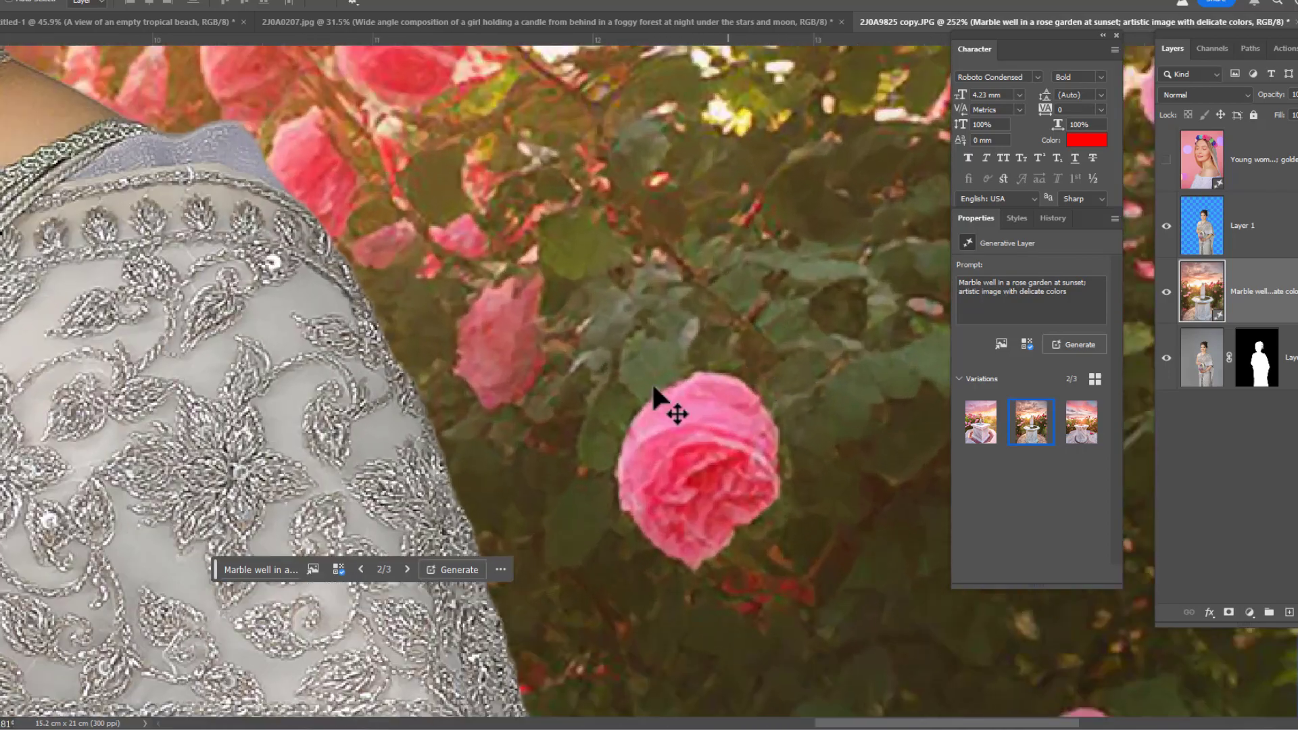
scroll(720, 405, down, 3)
scroll(724, 350, down, 3)
scroll(571, 368, right, 3)
scroll(542, 337, left, 8)
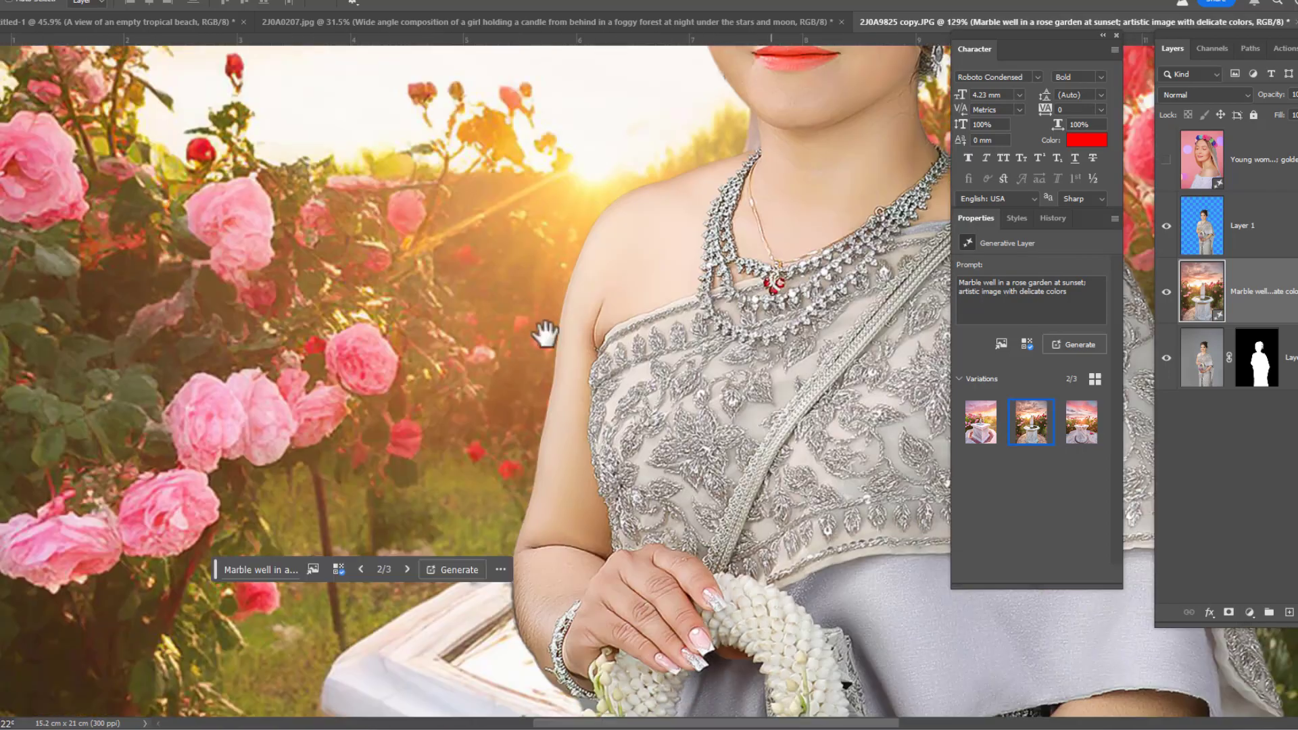
scroll(385, 369, down, 2)
scroll(578, 484, right, 3)
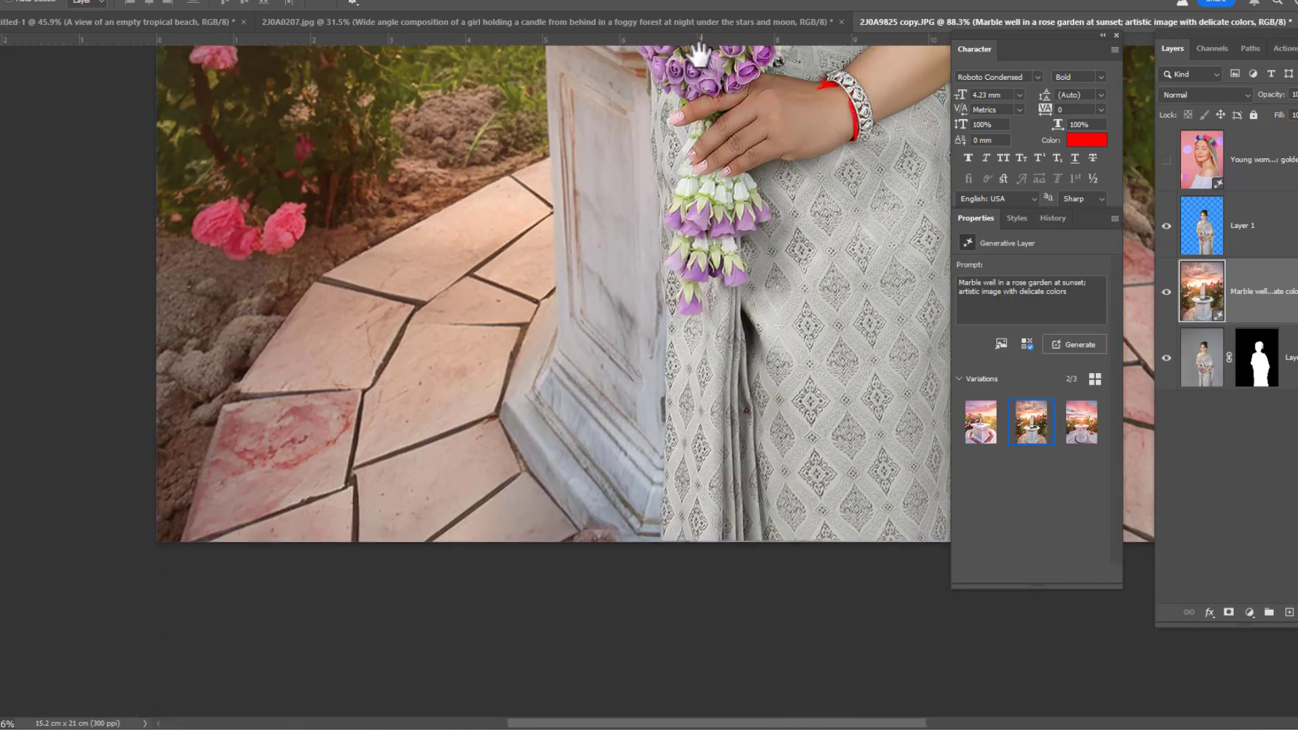
scroll(676, 102, down, 10)
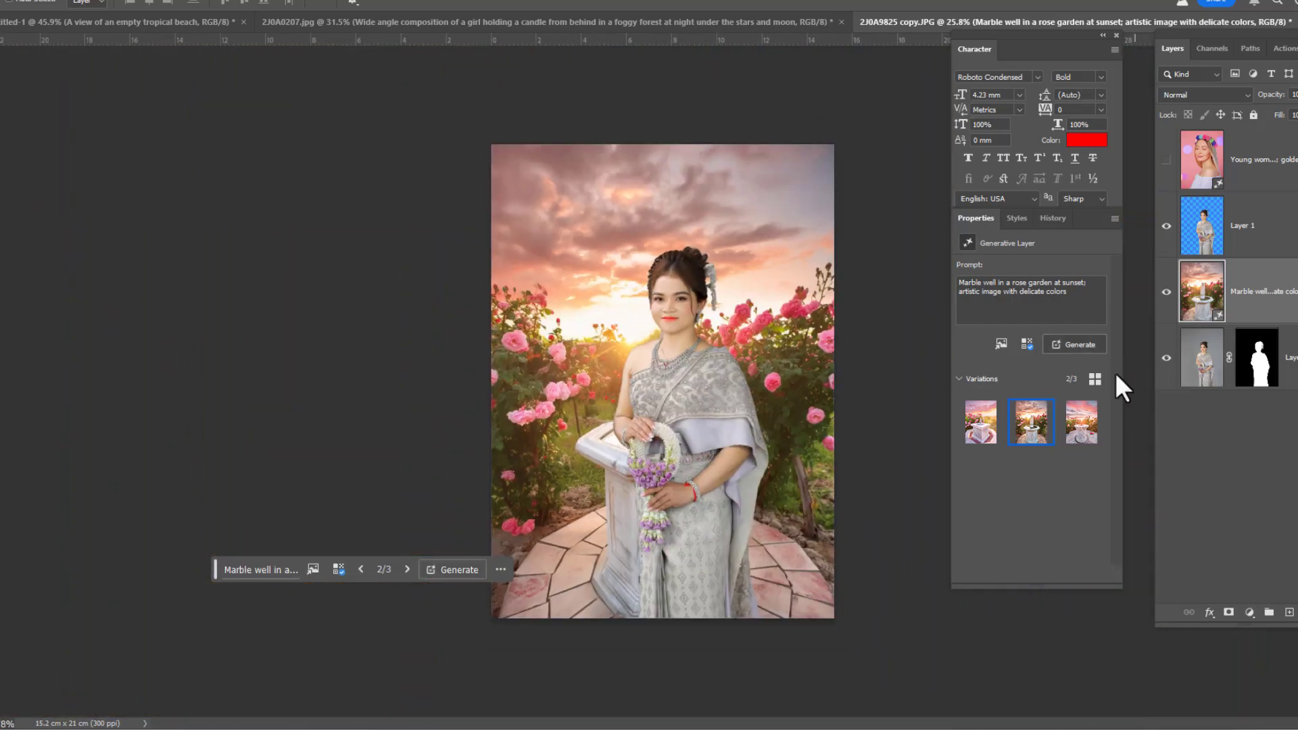
click(1167, 292)
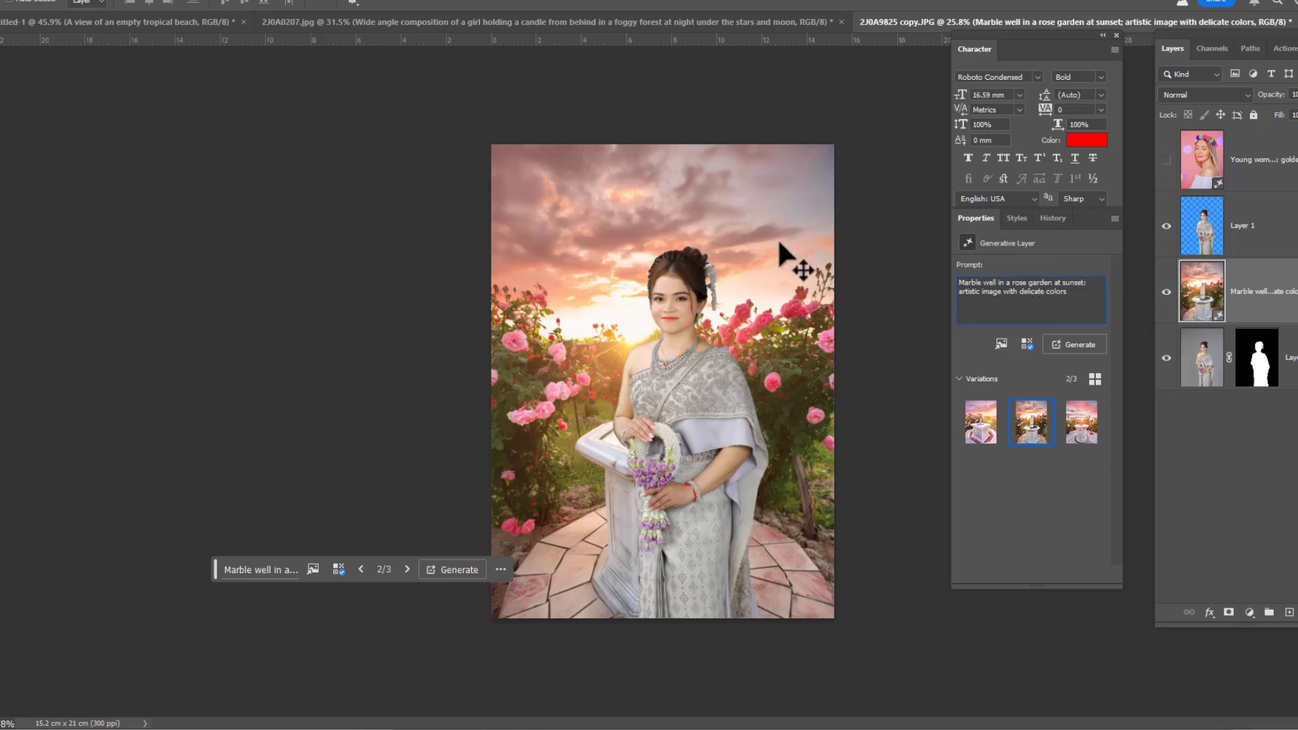
Switch the background to variation 1/3, then browse and dismiss the Effects and Reference image popups
click(980, 422)
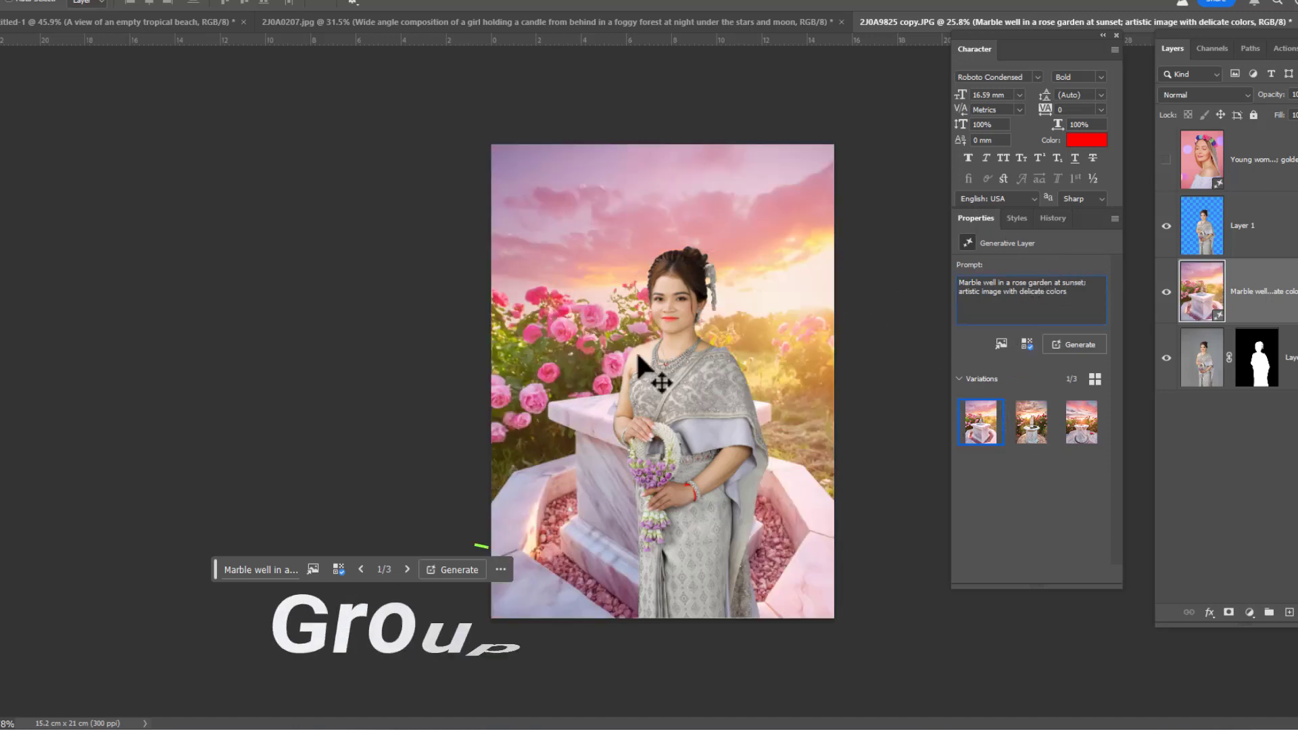
click(339, 569)
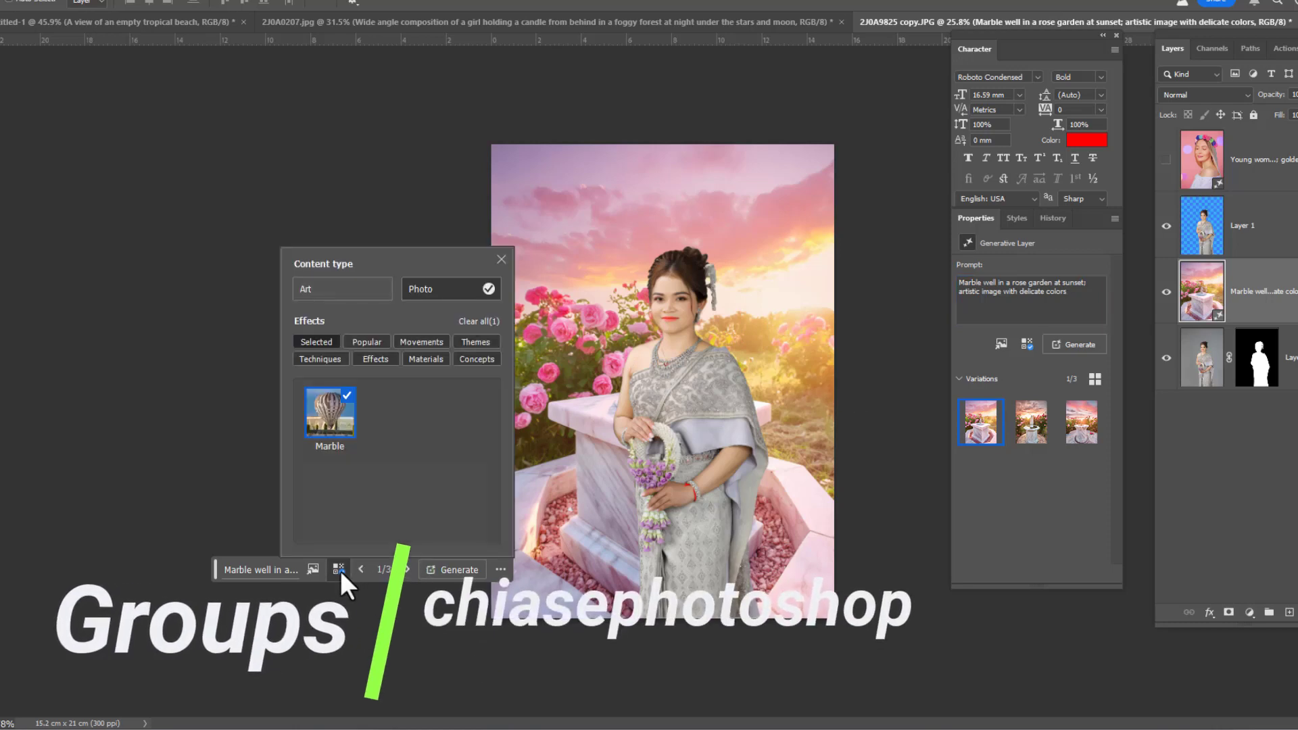
click(432, 356)
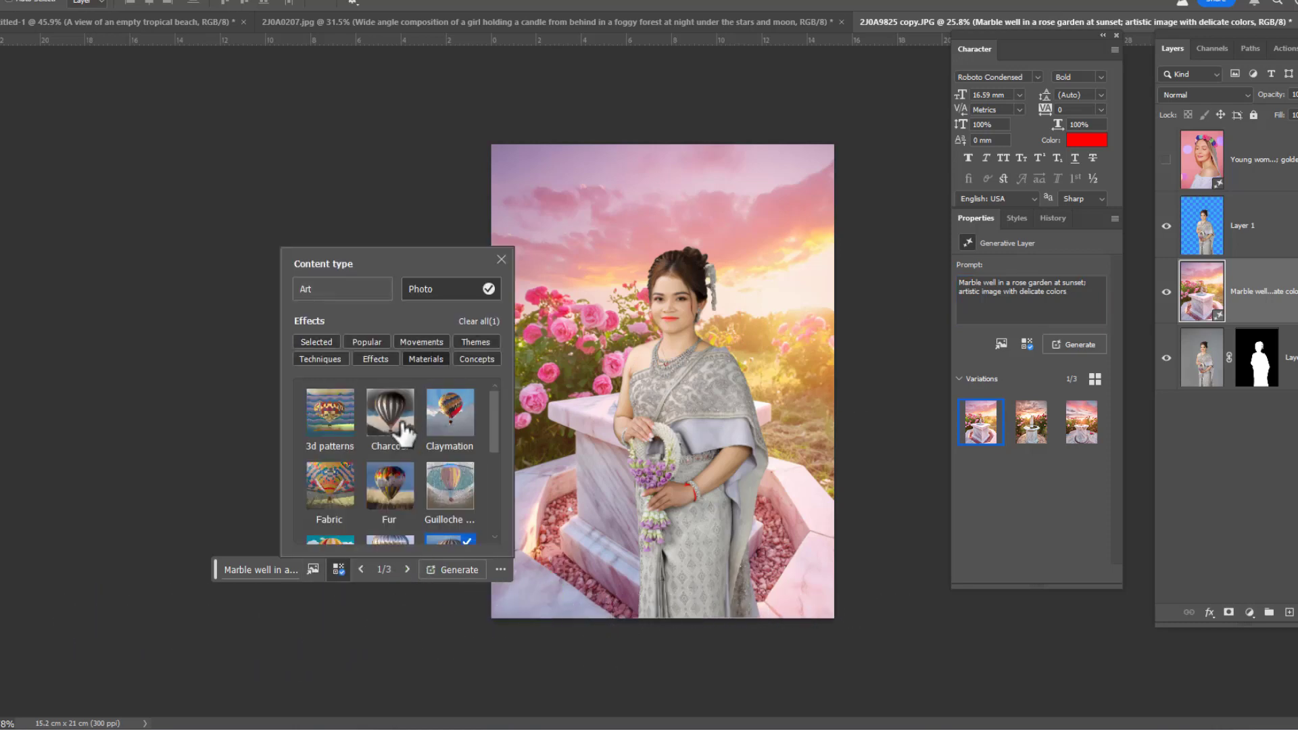
click(267, 570)
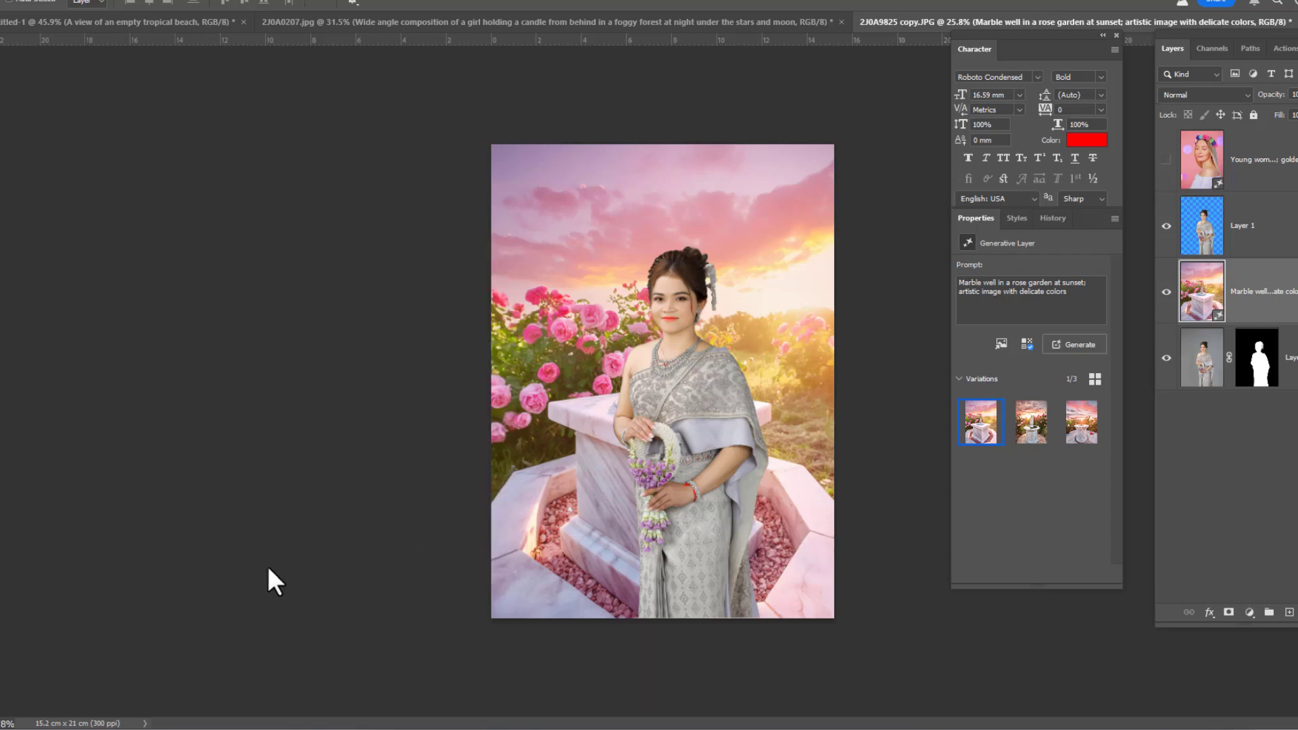
click(441, 570)
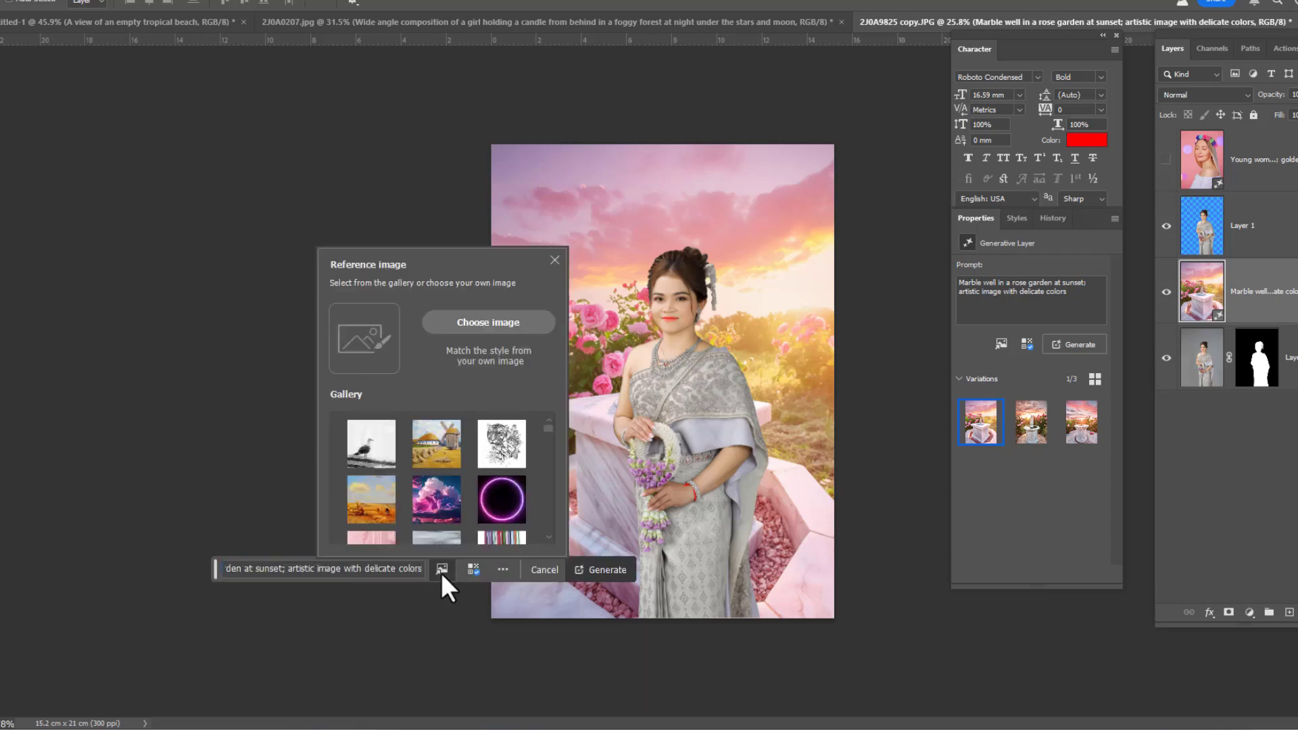
click(206, 396)
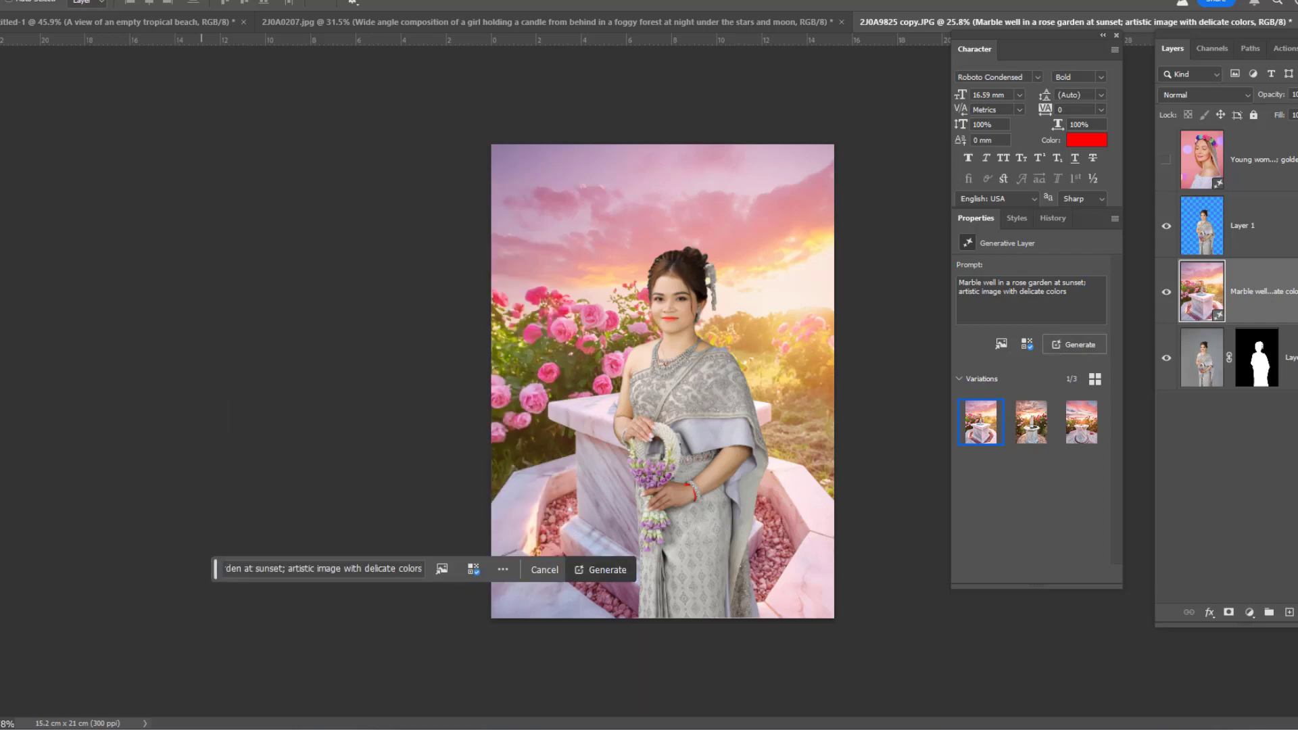
Generate a new background from the tulip field in Holland with white cottage prompt
scroll(575, 406, down, 2)
scroll(578, 433, down, 2)
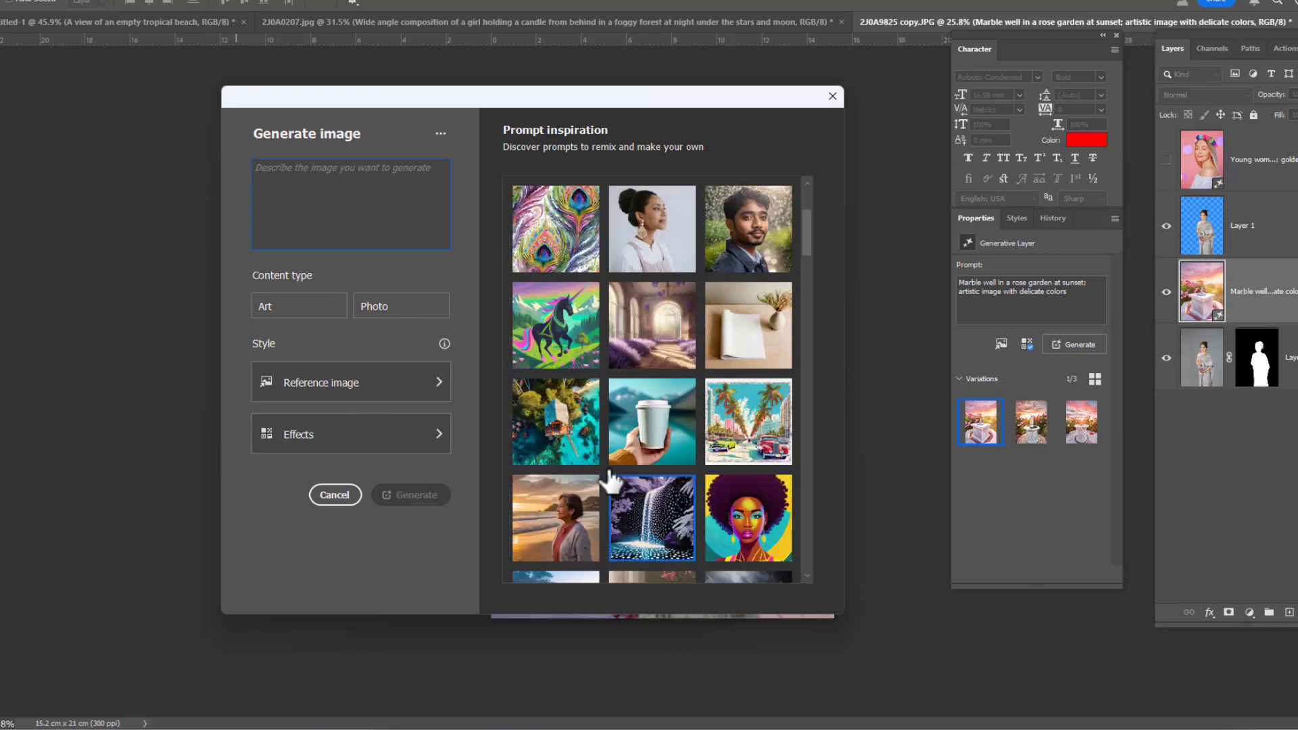
scroll(722, 440, down, 2)
scroll(722, 440, down, 3)
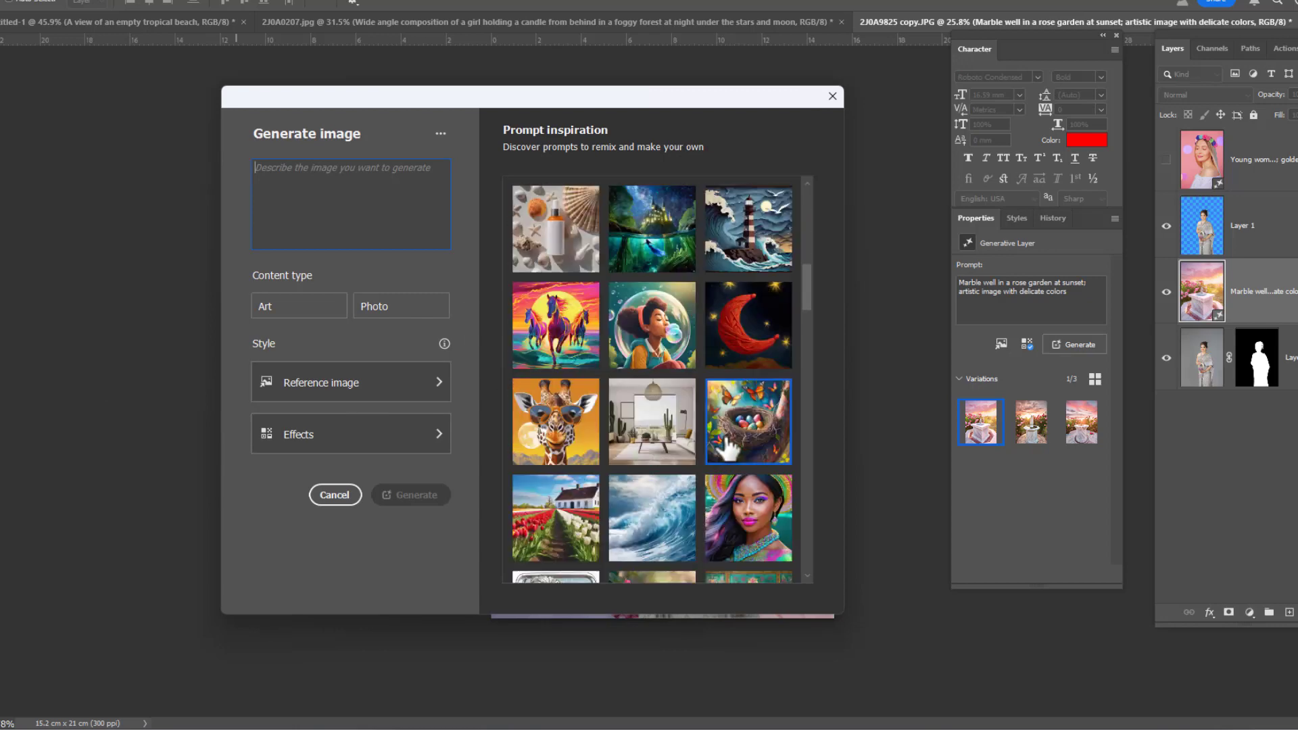
scroll(725, 446, down, 1)
click(560, 443)
click(411, 496)
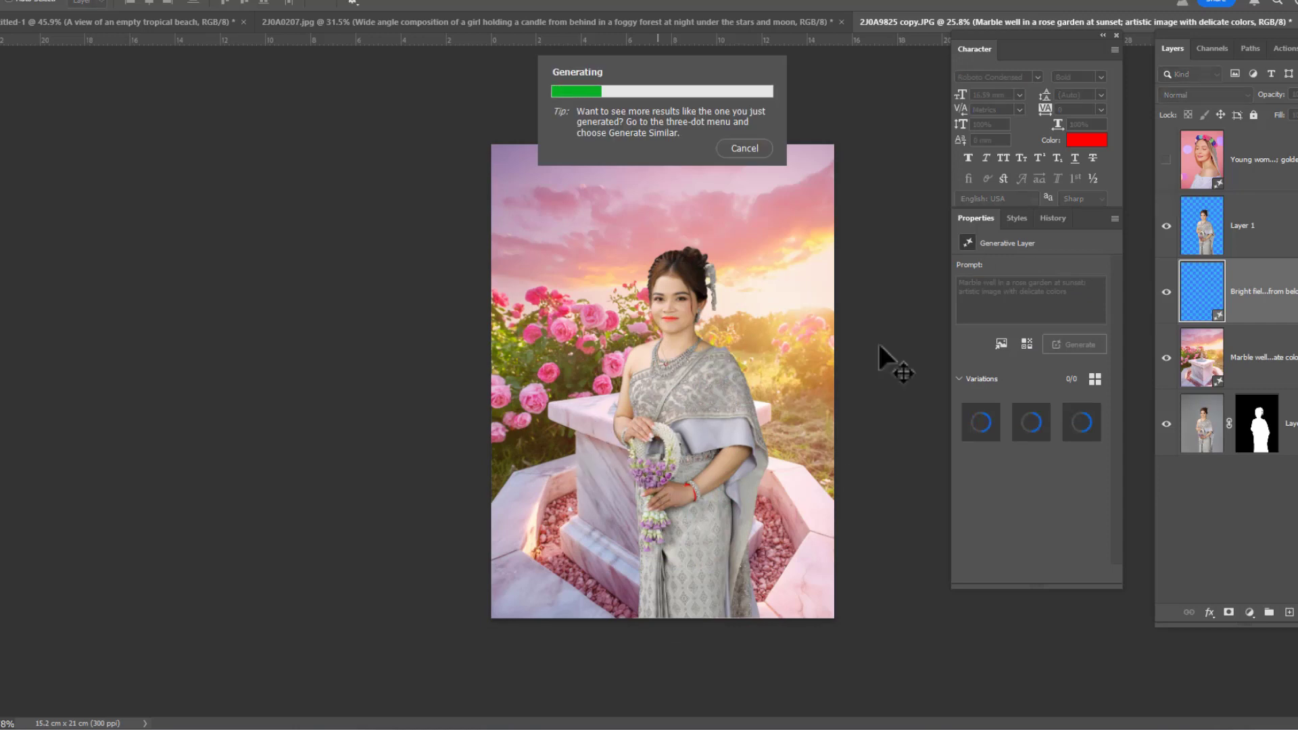
scroll(716, 429, up, 2)
scroll(709, 446, up, 2)
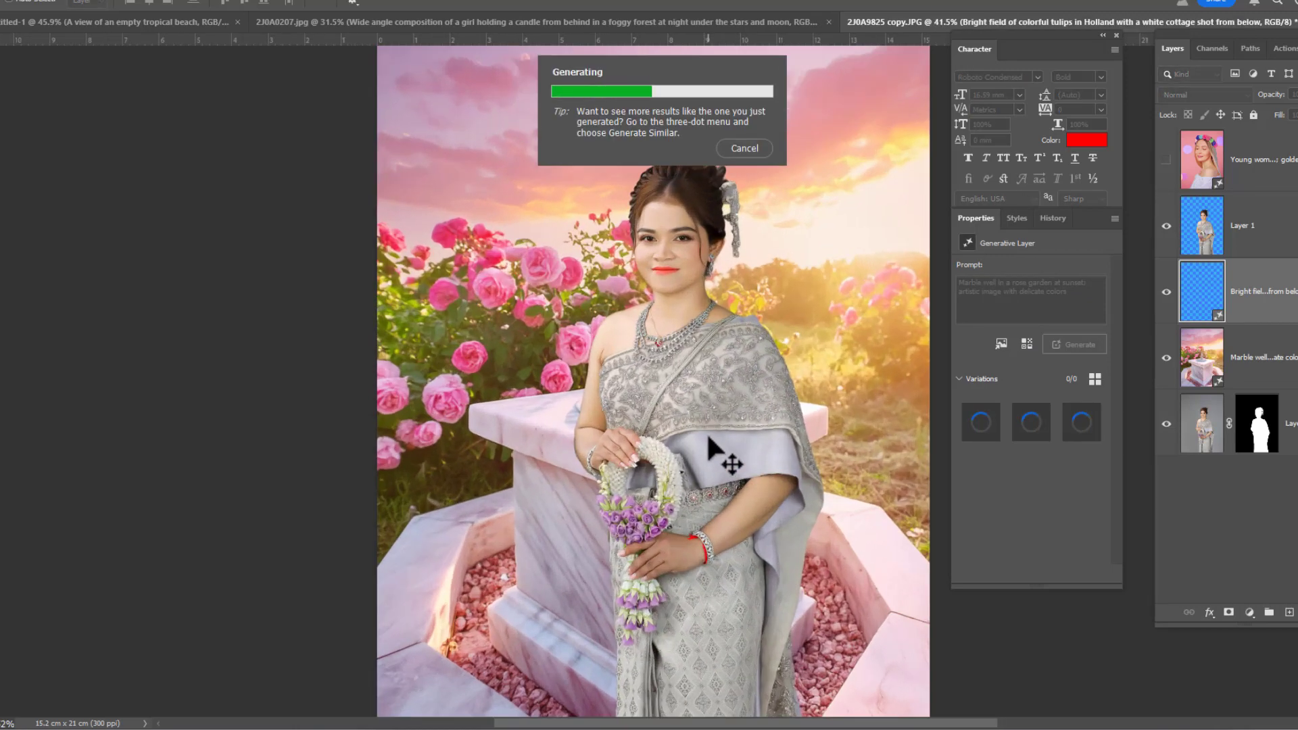
scroll(711, 438, down, 2)
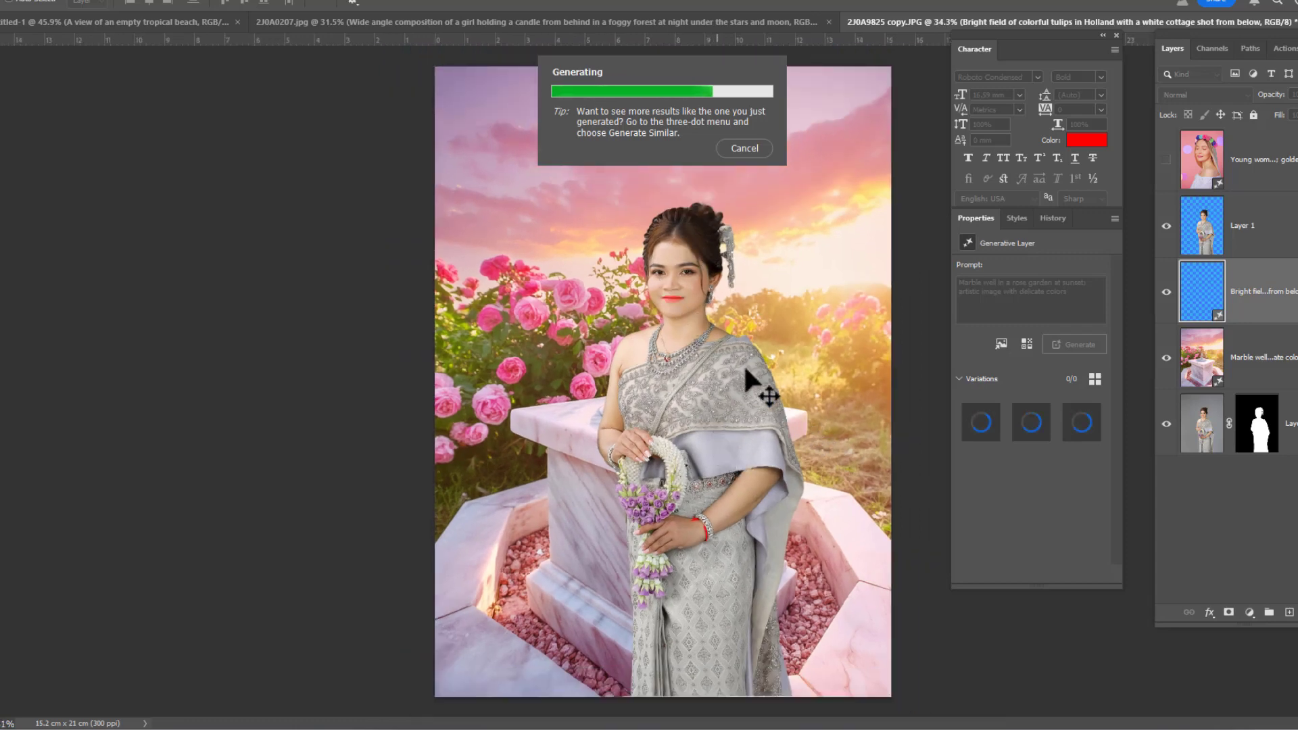
scroll(743, 312, up, 2)
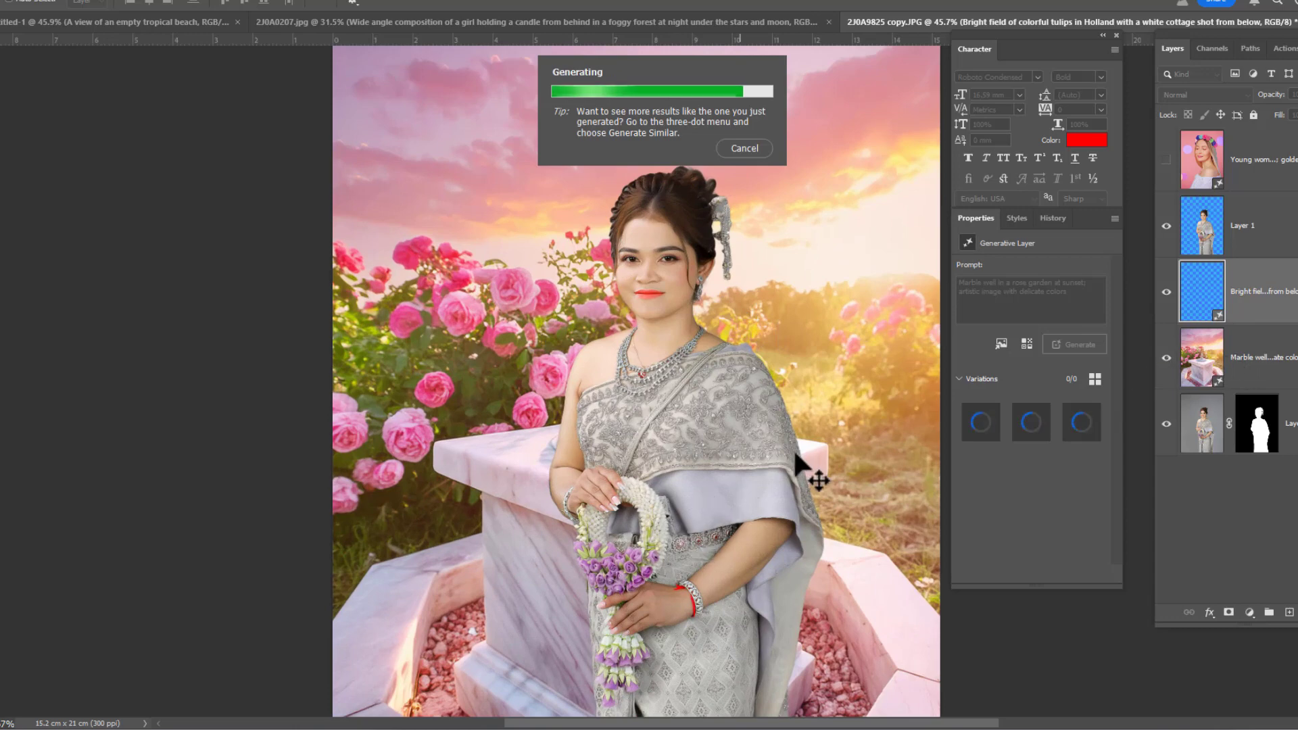
scroll(806, 440, down, 2)
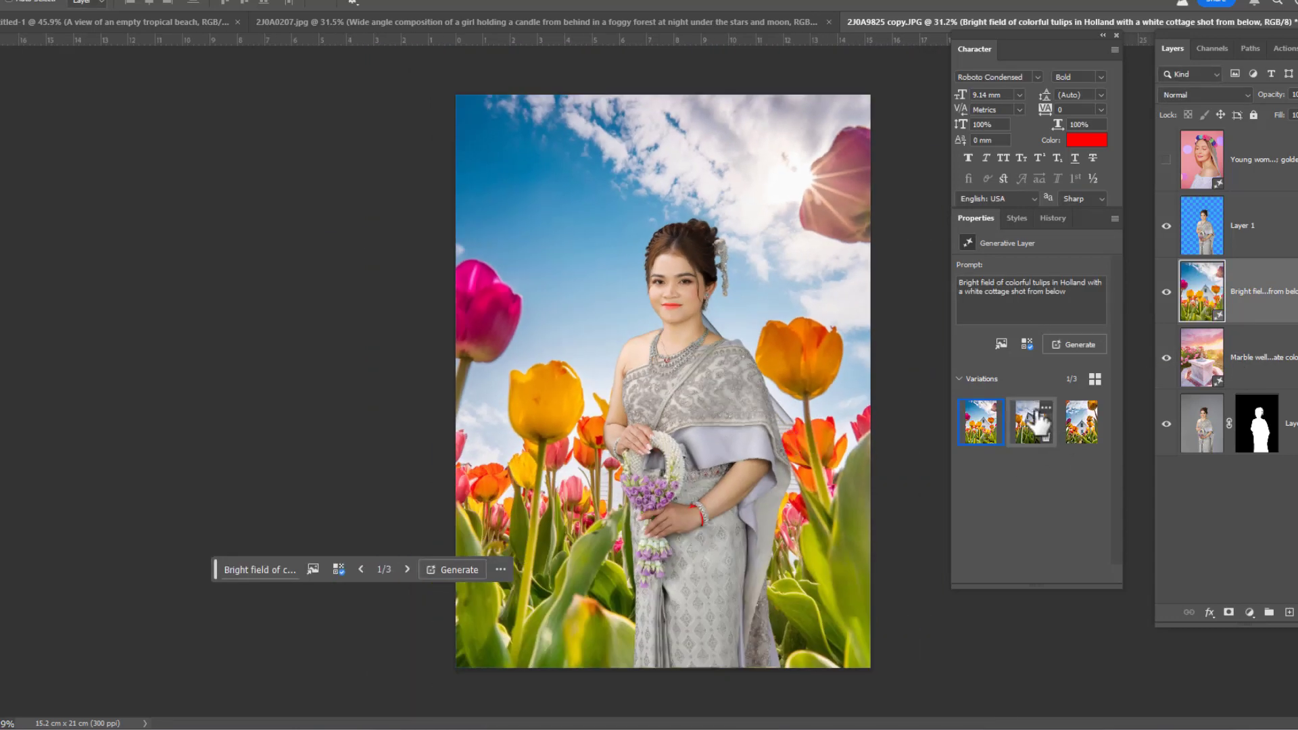
Compare the tulip variations against the roses and settle on variation 2 of 3
click(1031, 422)
click(1083, 426)
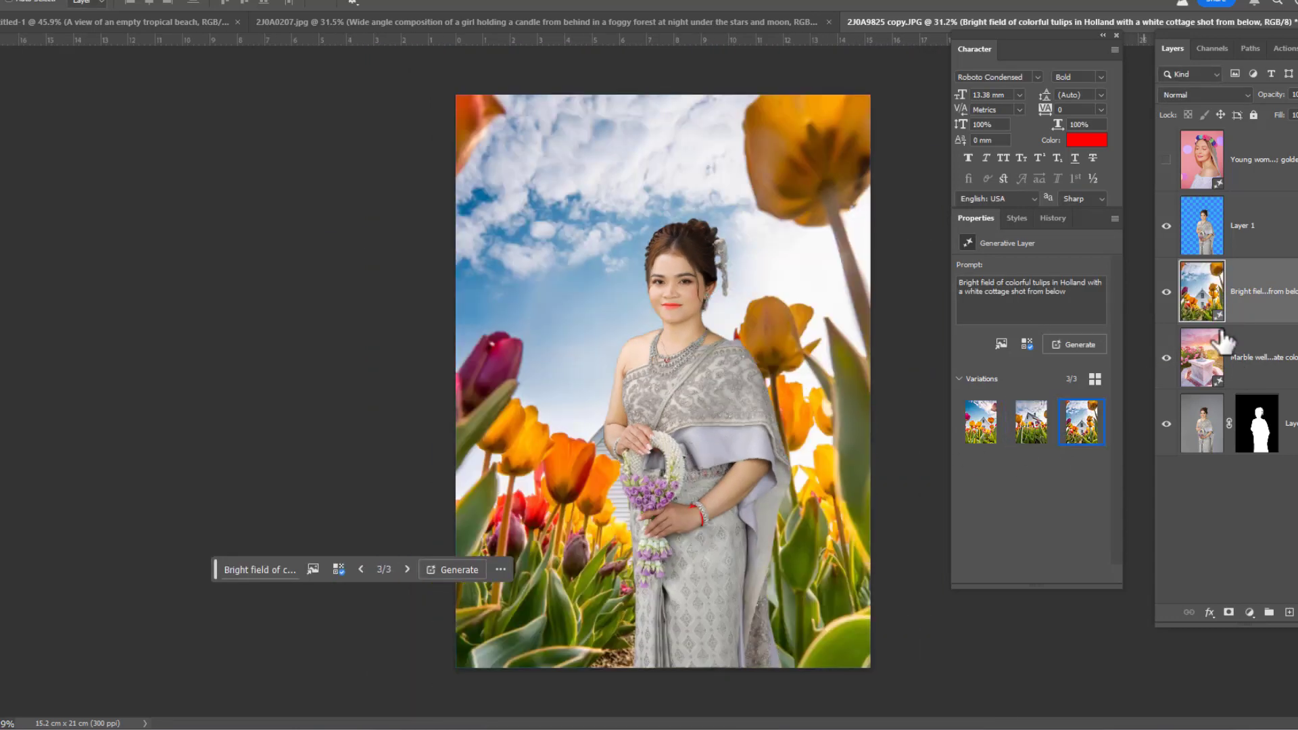
scroll(582, 494, up, 3)
scroll(562, 500, up, 5)
scroll(541, 493, up, 3)
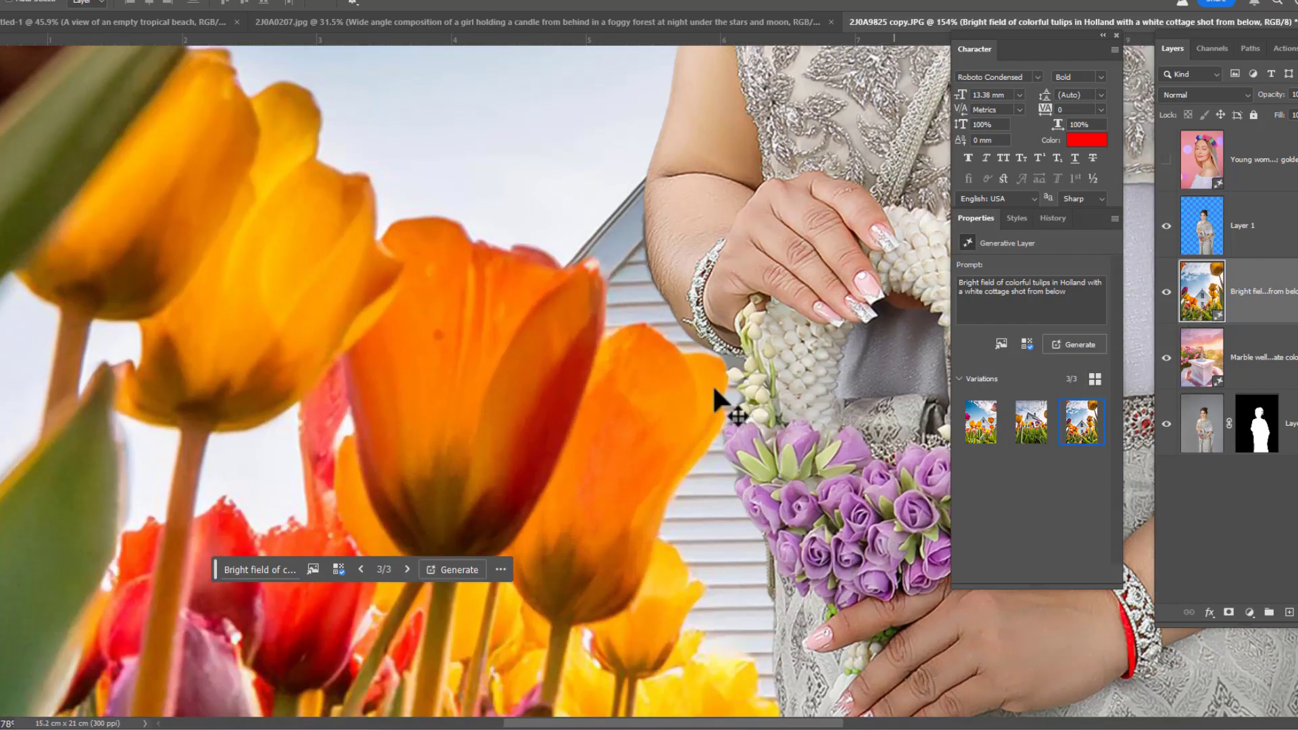
scroll(718, 401, down, 7)
scroll(900, 369, down, 4)
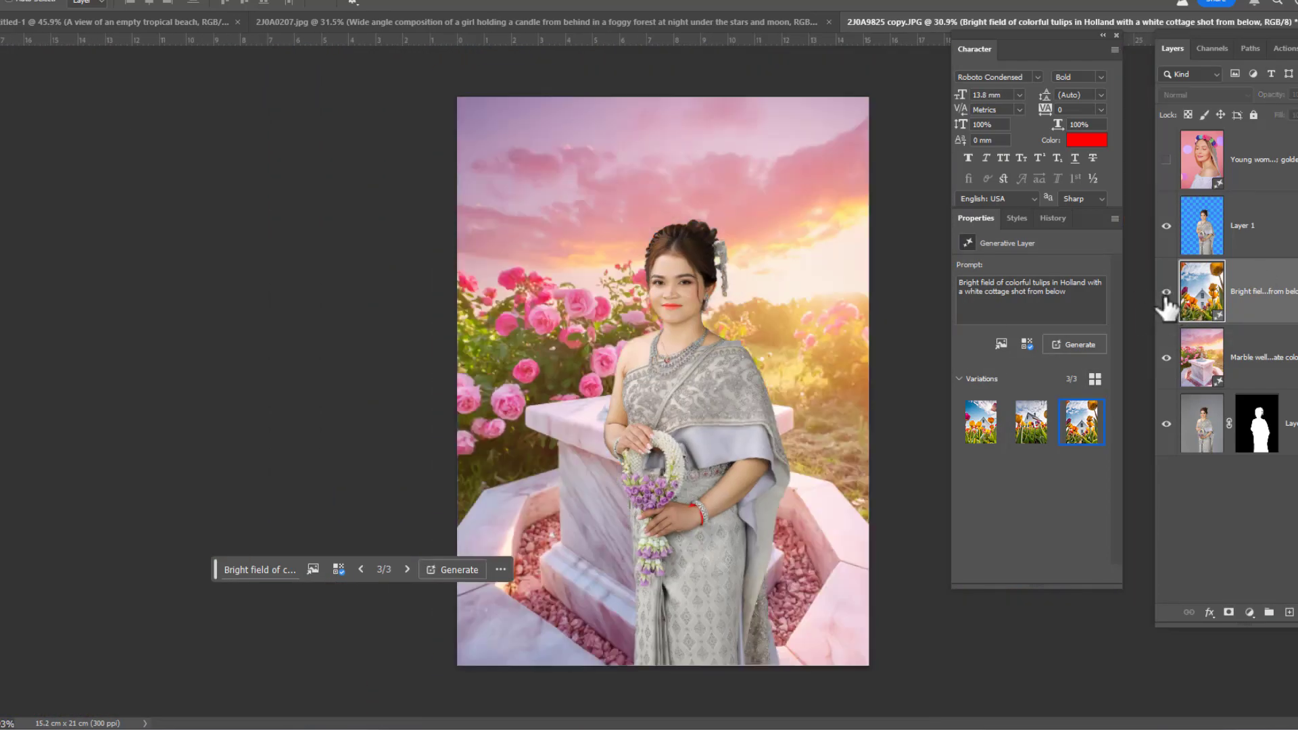
click(1166, 292)
click(1031, 423)
scroll(759, 301, up, 3)
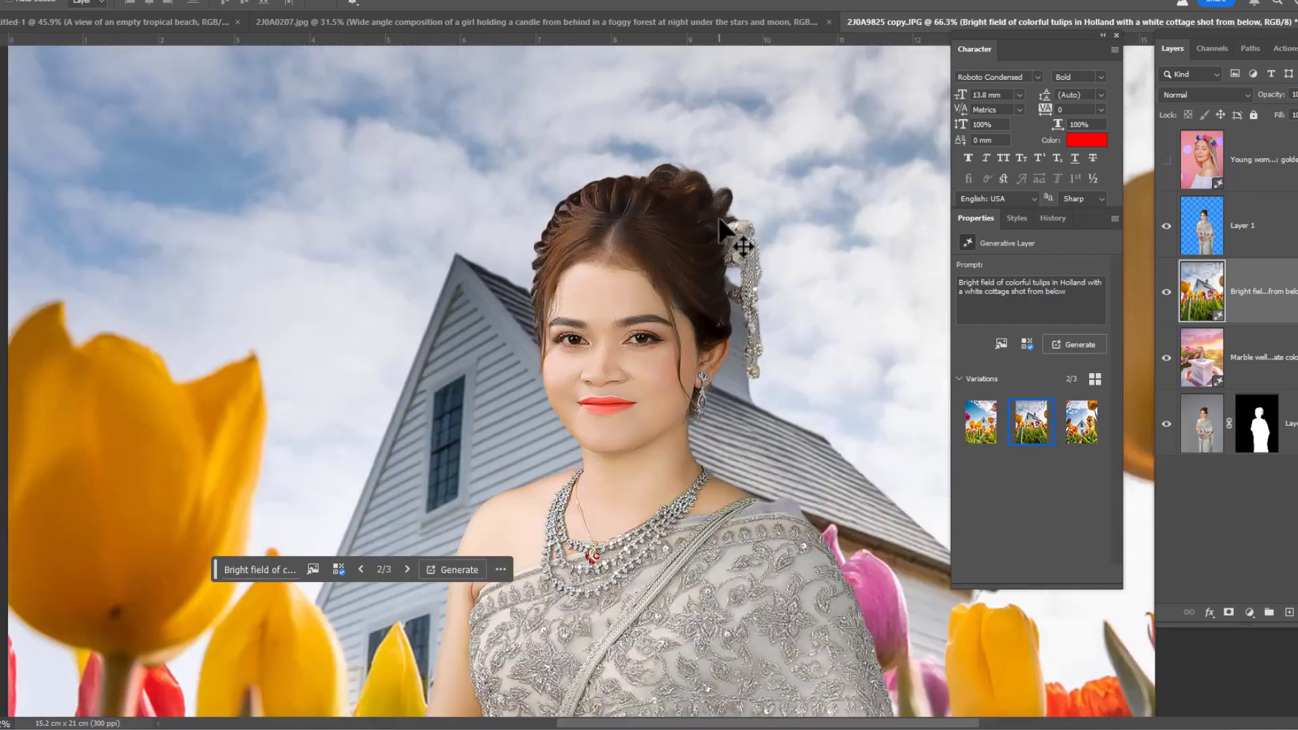
scroll(758, 294, up, 3)
scroll(757, 289, up, 2)
scroll(758, 289, down, 4)
scroll(751, 318, down, 2)
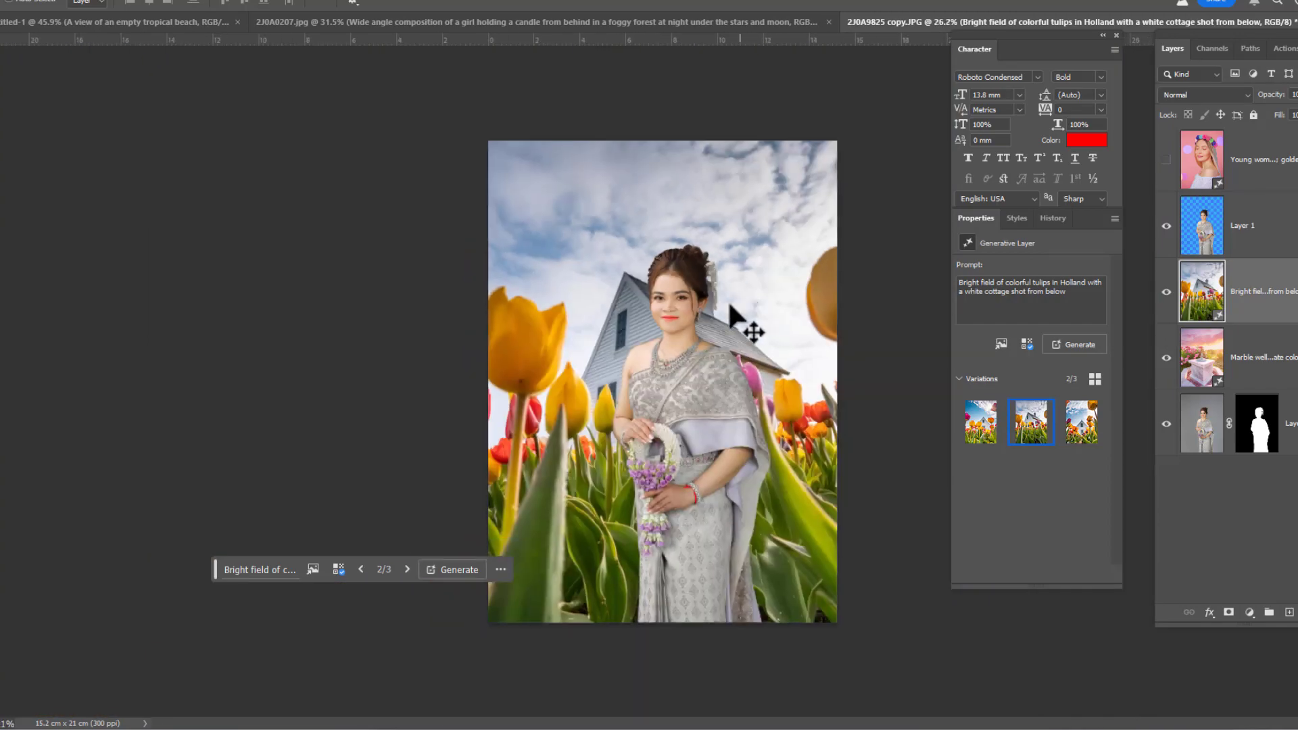
scroll(748, 325, down, 1)
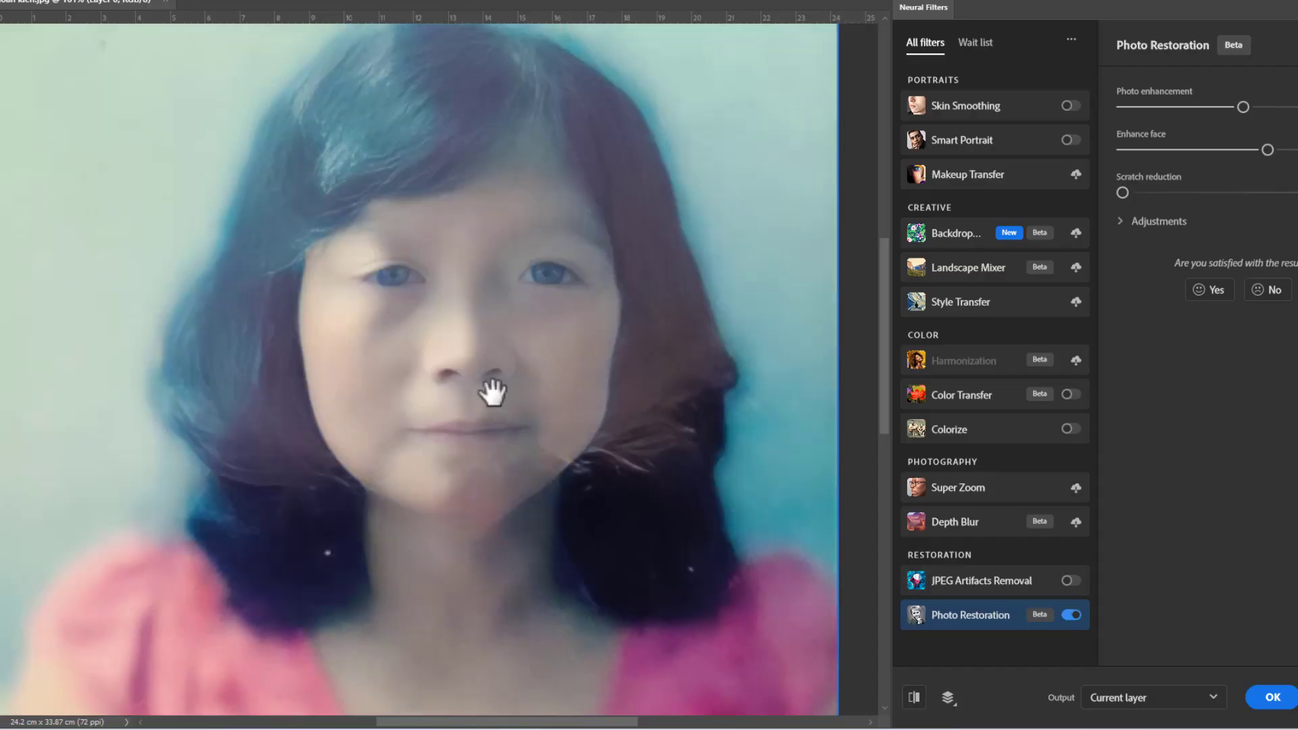
Select the left part of the girl's hair and regenerate it with Generative Fill, picking variation 3
scroll(494, 391, up, 3)
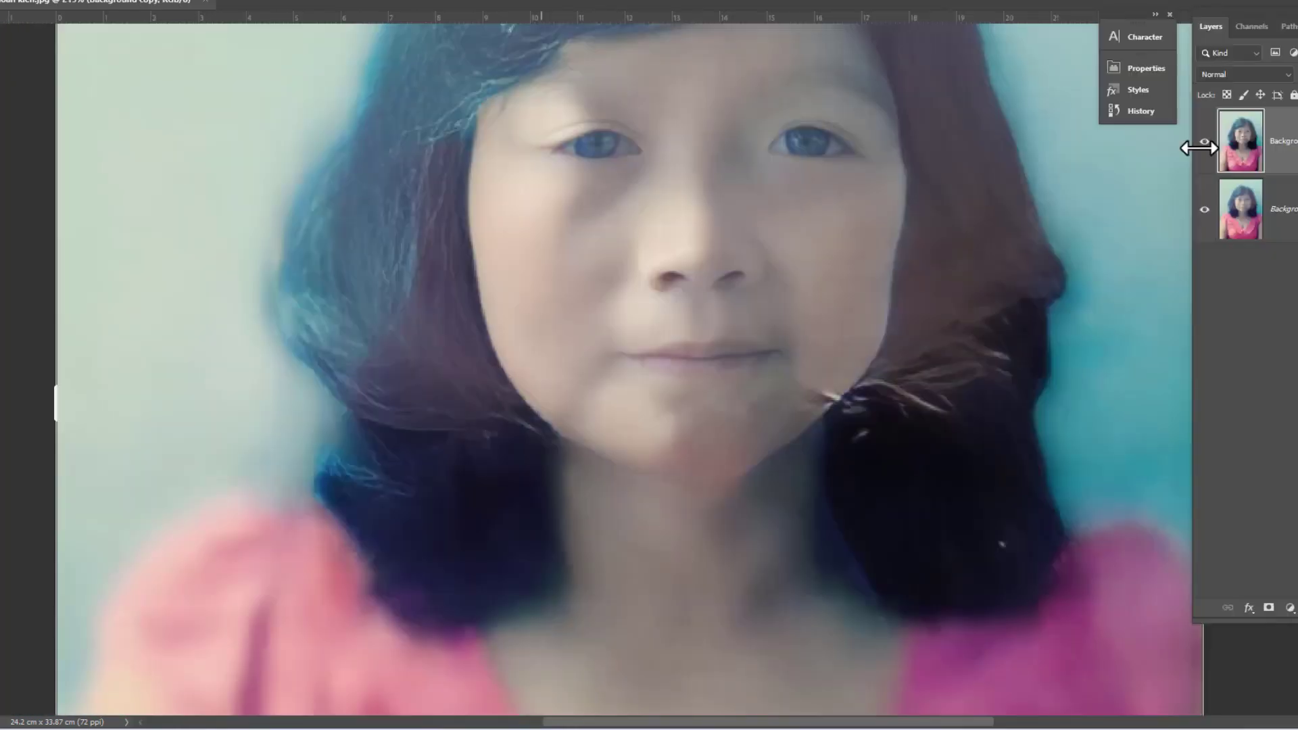
key(c)
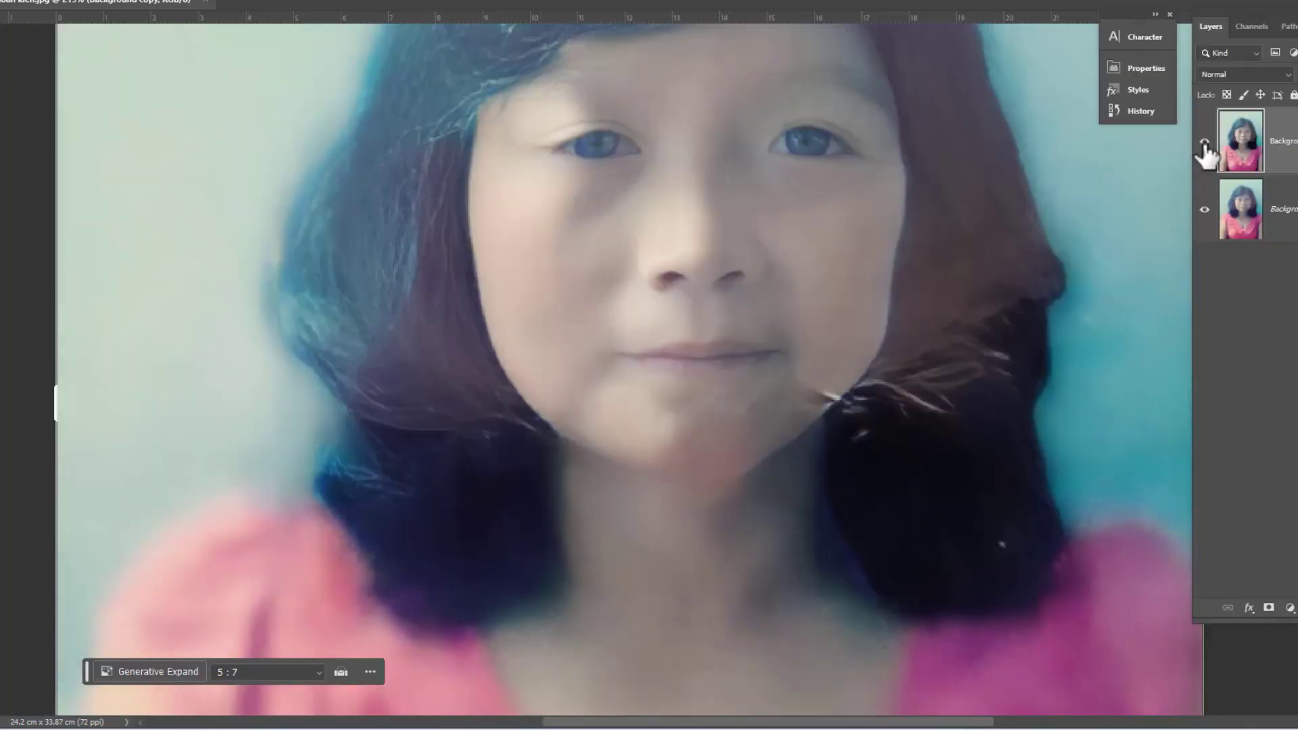
scroll(840, 282, up, 3)
scroll(770, 255, down, 5)
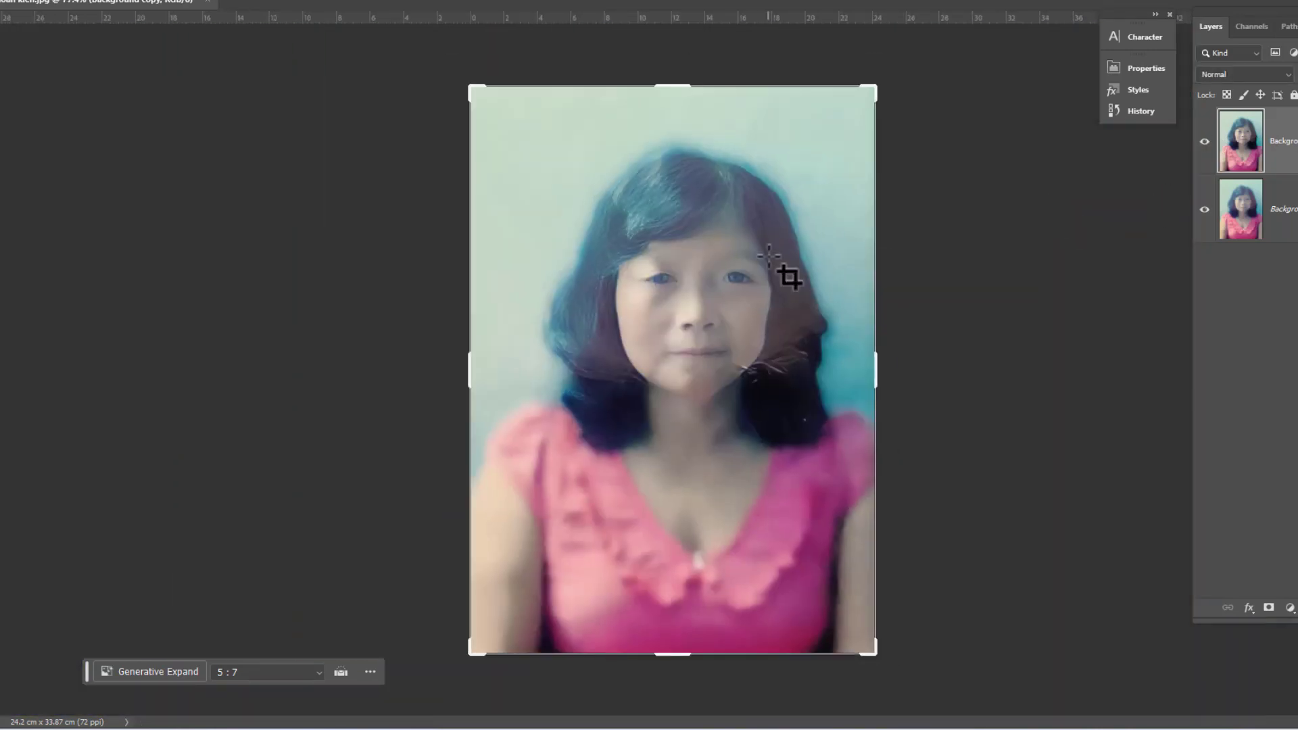
key(w)
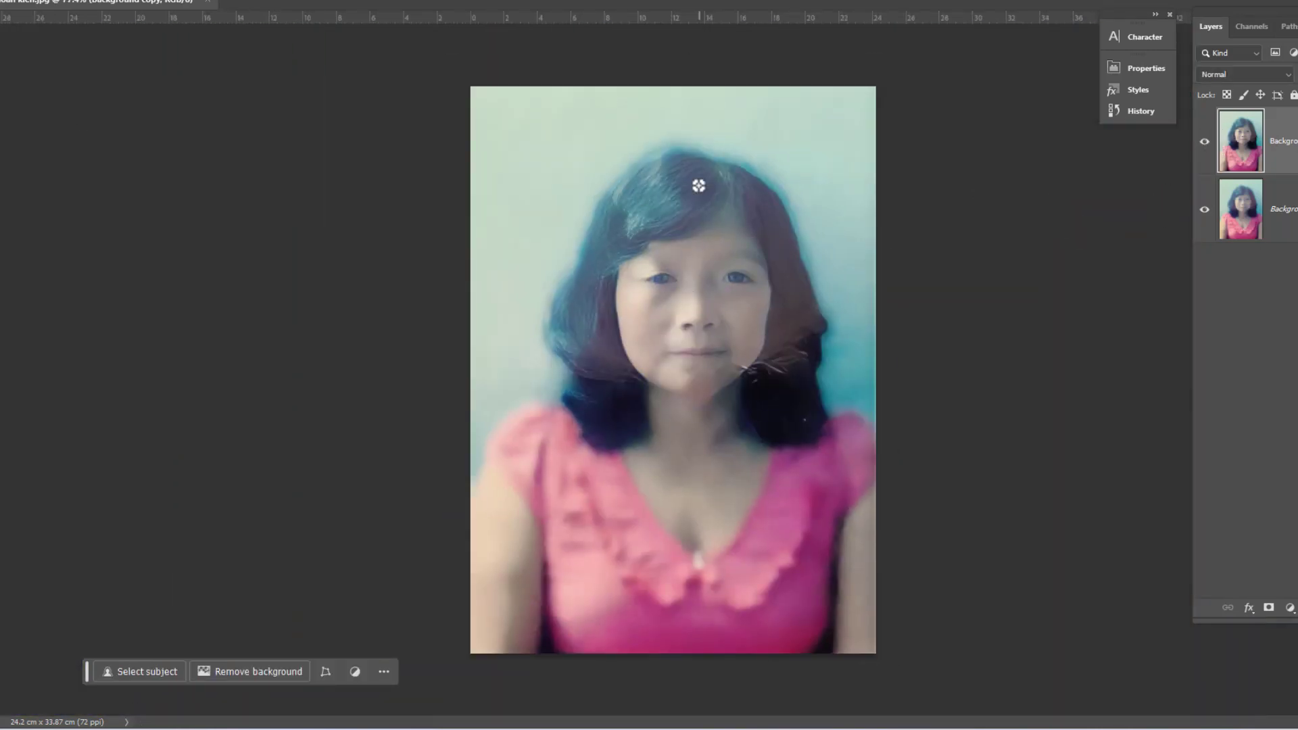
click(695, 182)
click(162, 673)
click(321, 669)
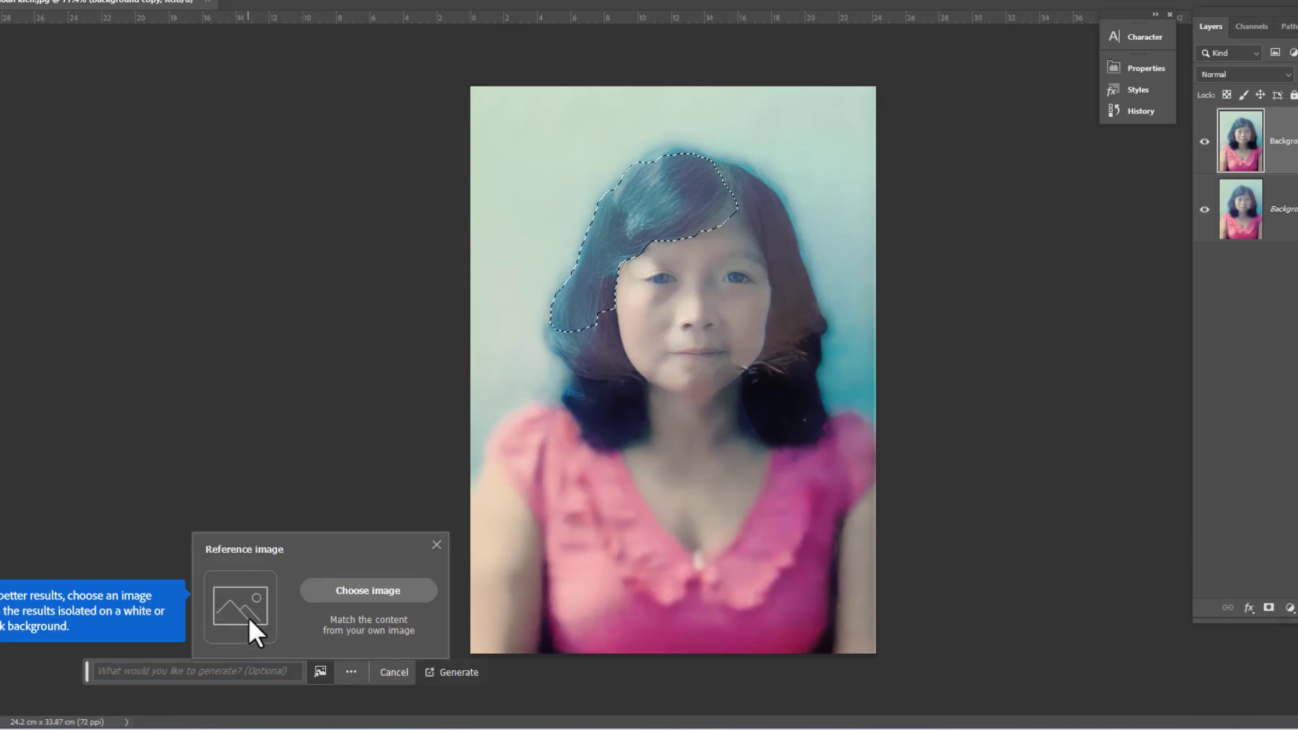
click(333, 583)
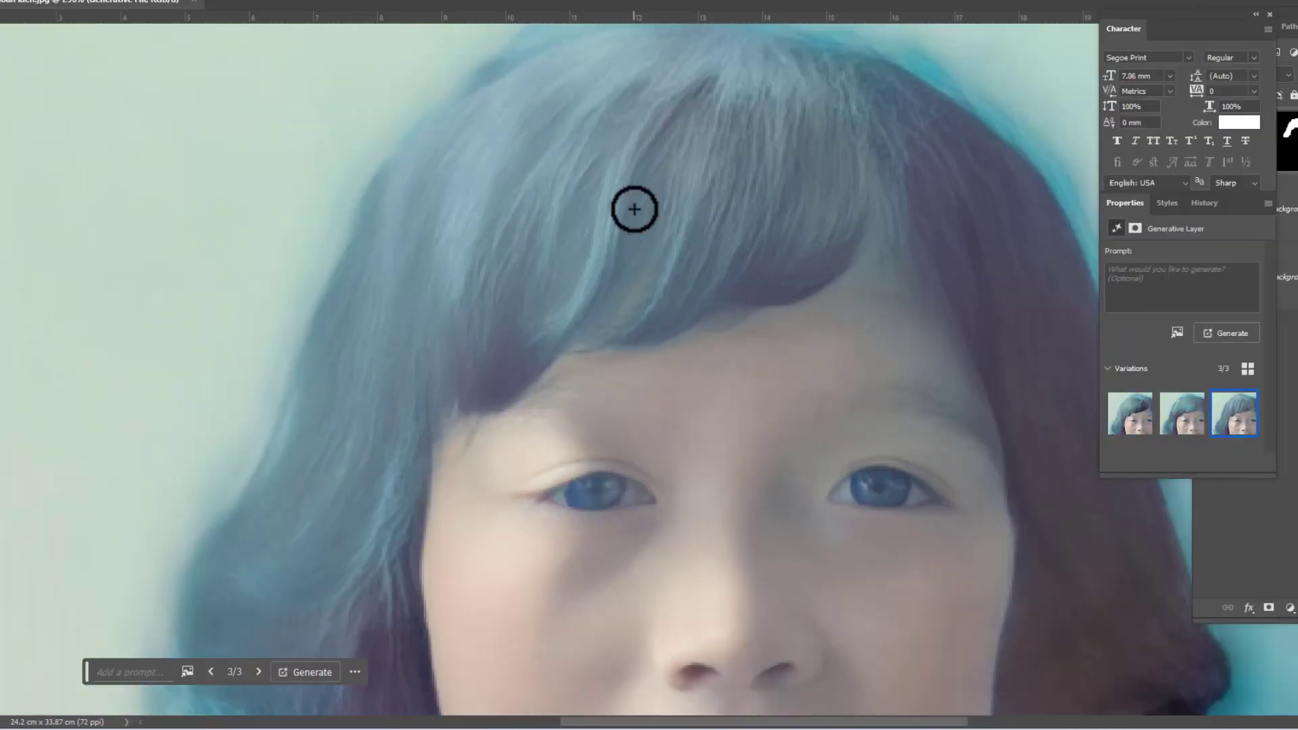
scroll(635, 206, down, 5)
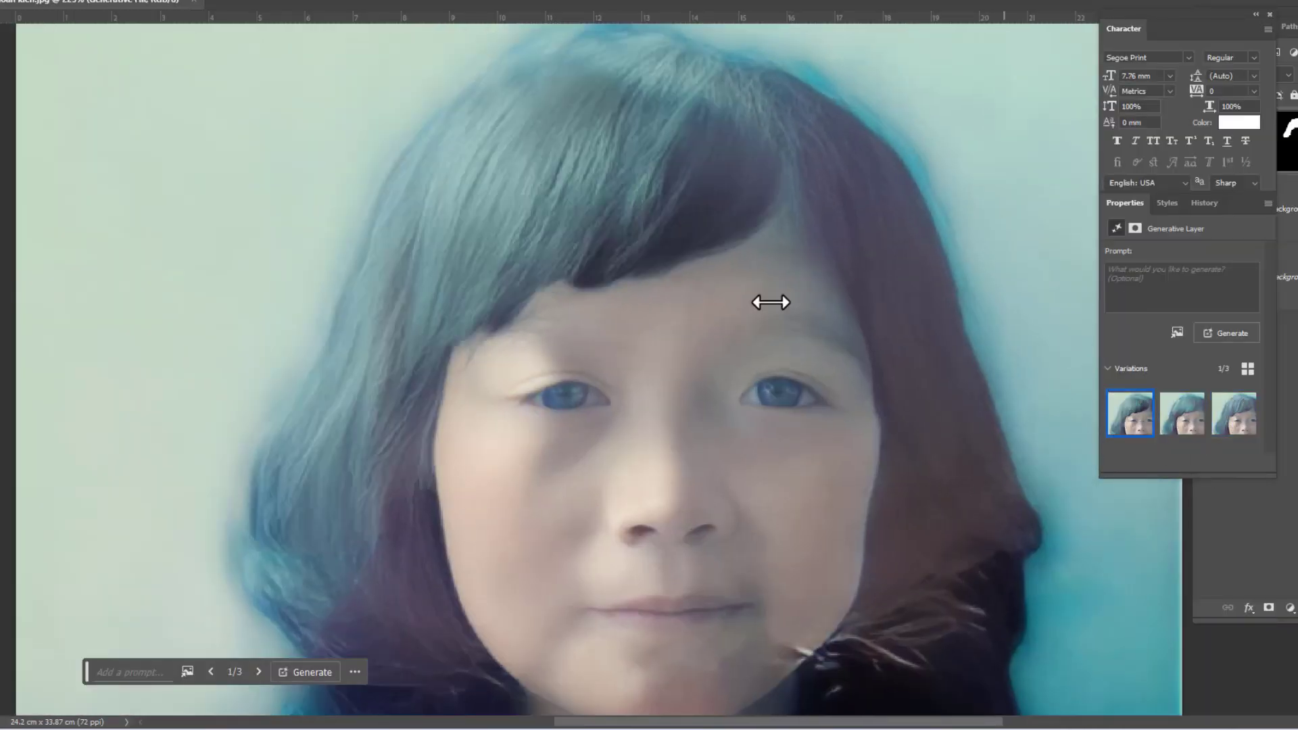
click(1234, 414)
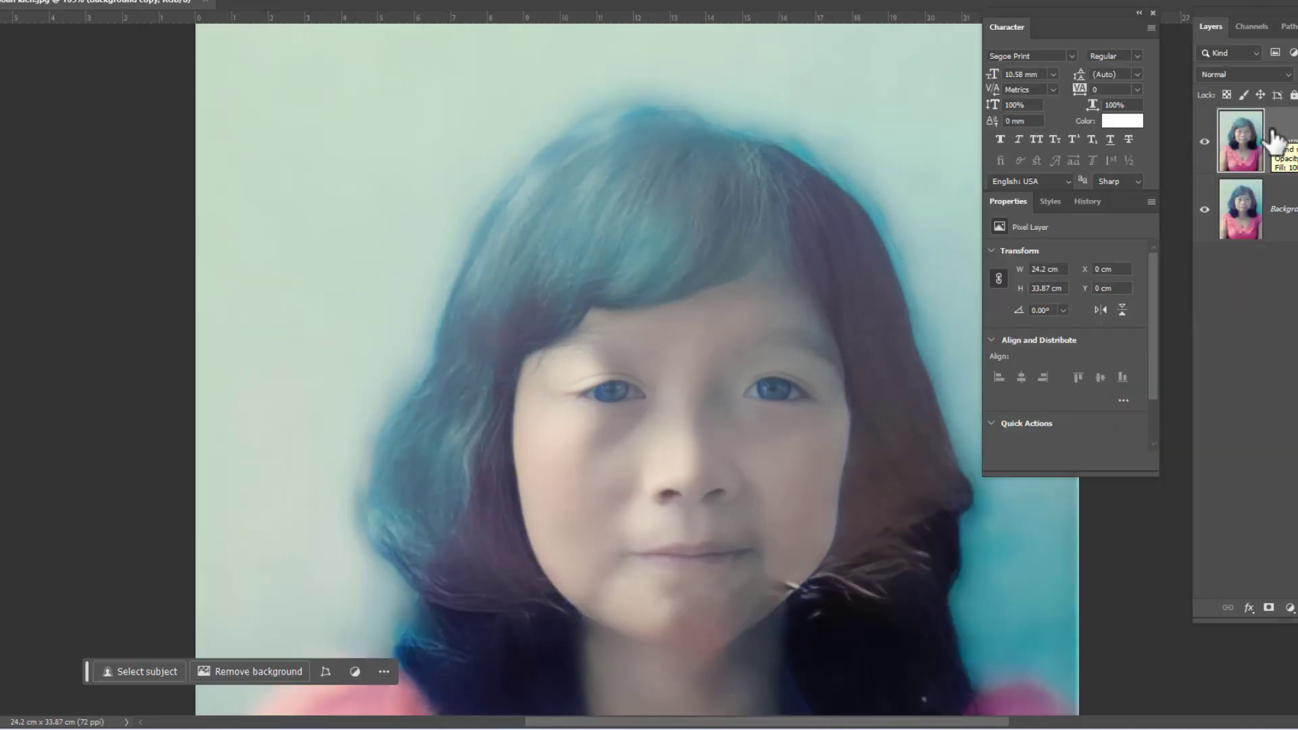
Apply the Neural Filters Colorize result to the portrait as a new layer
click(185, 34)
click(1068, 428)
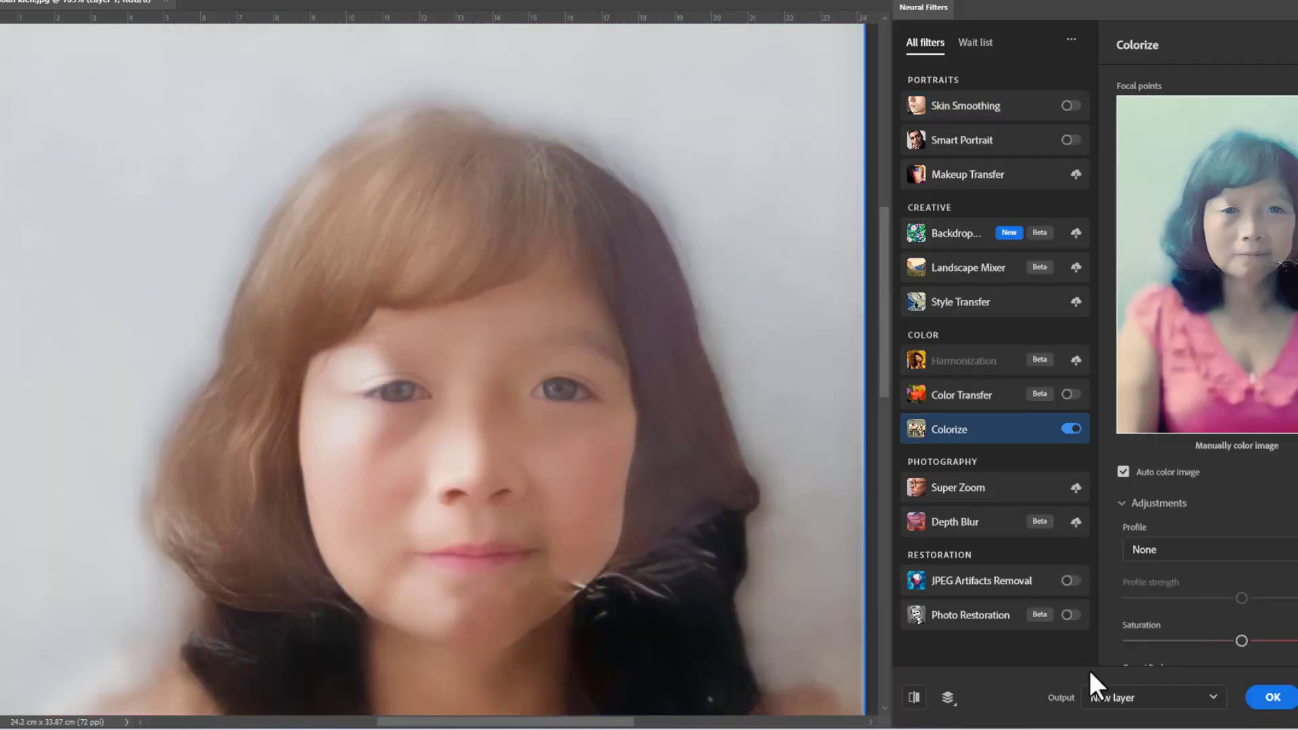
key(Return)
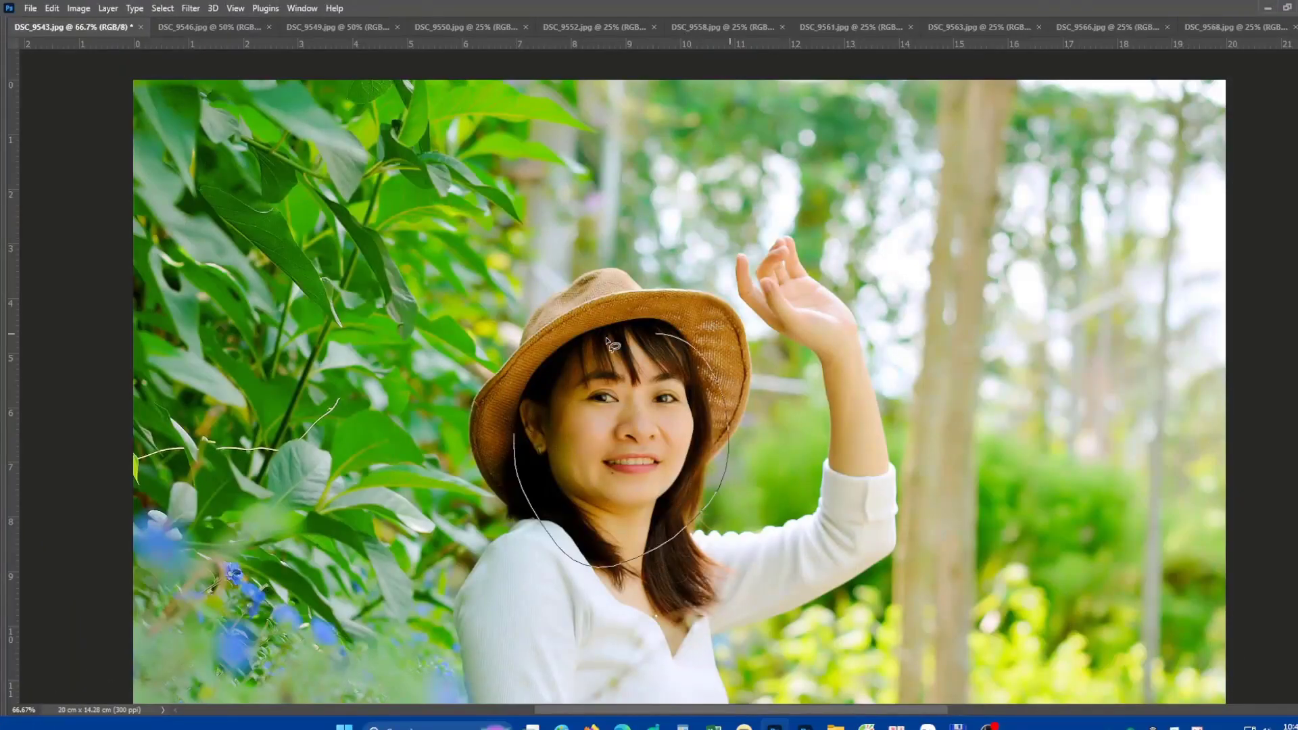
Lasso the straw-hat woman's face and raise its Levels midtone to 1.34
drag(607, 342, 527, 392)
key(ctrl+l)
drag(1083, 221, 1065, 222)
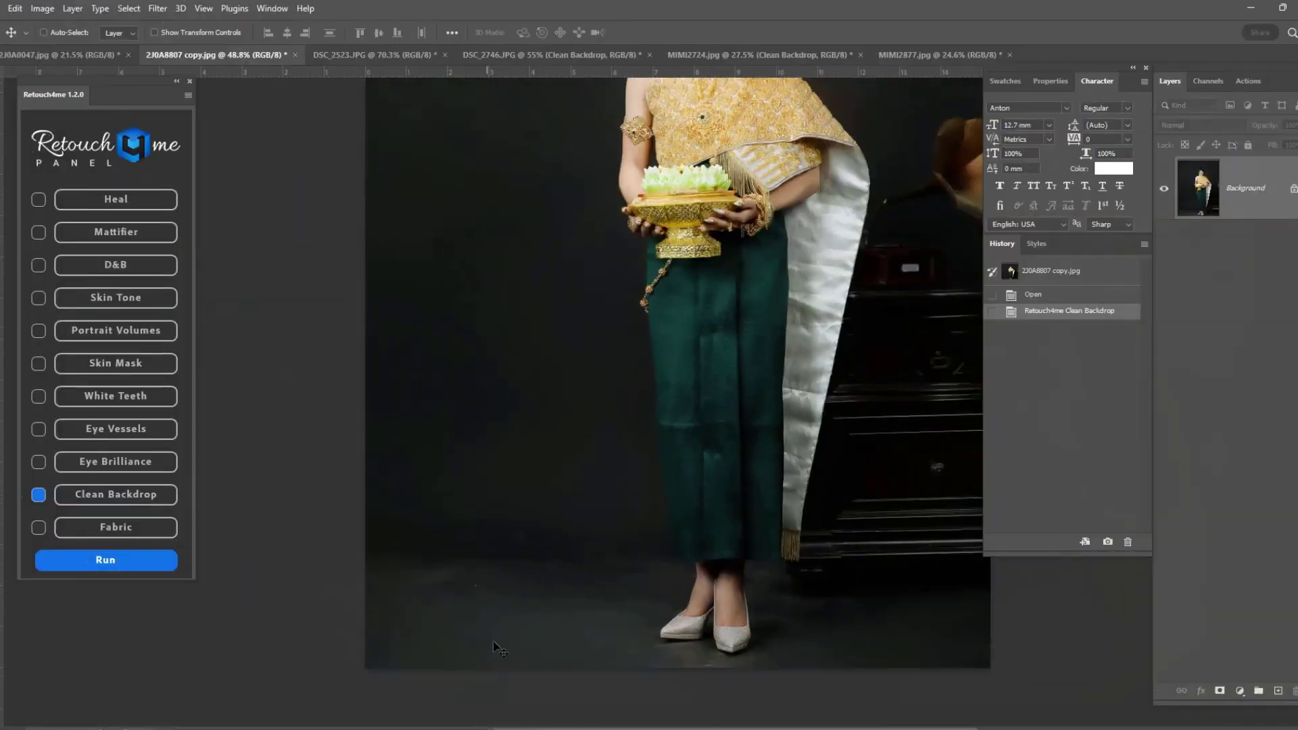
scroll(869, 590, down, 1)
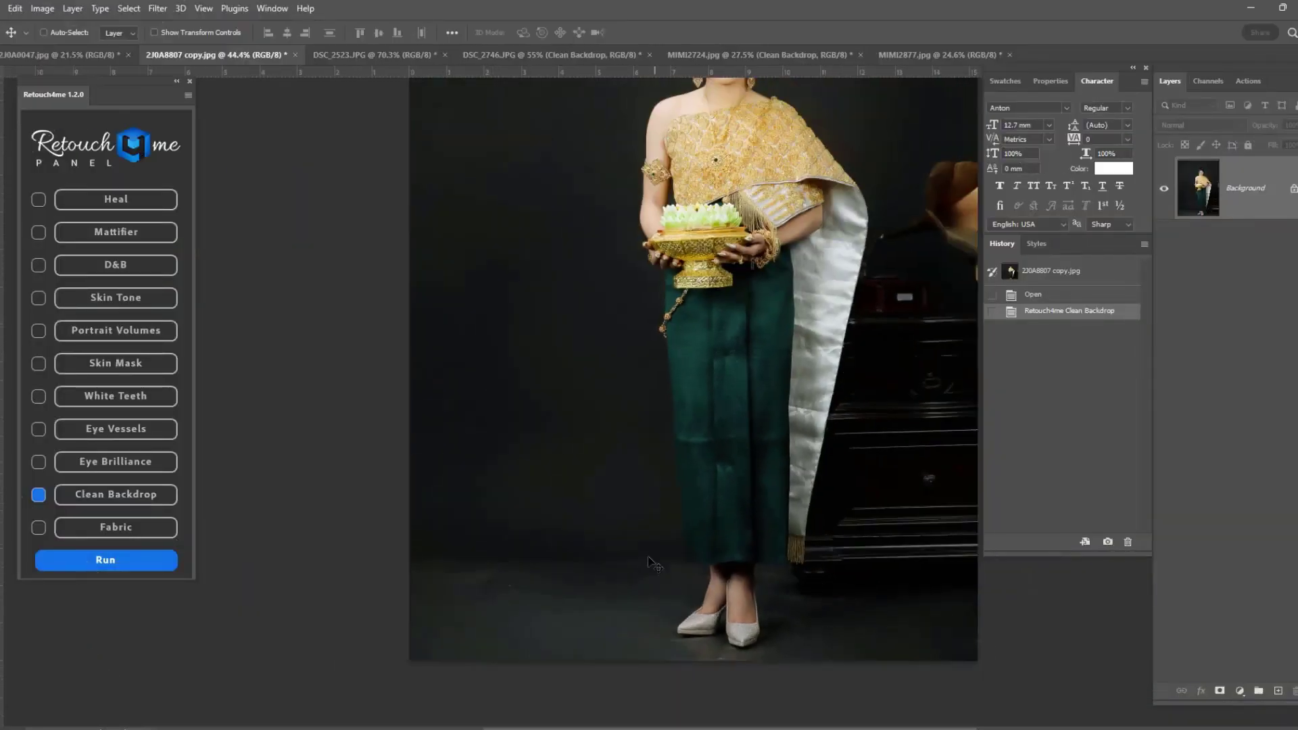